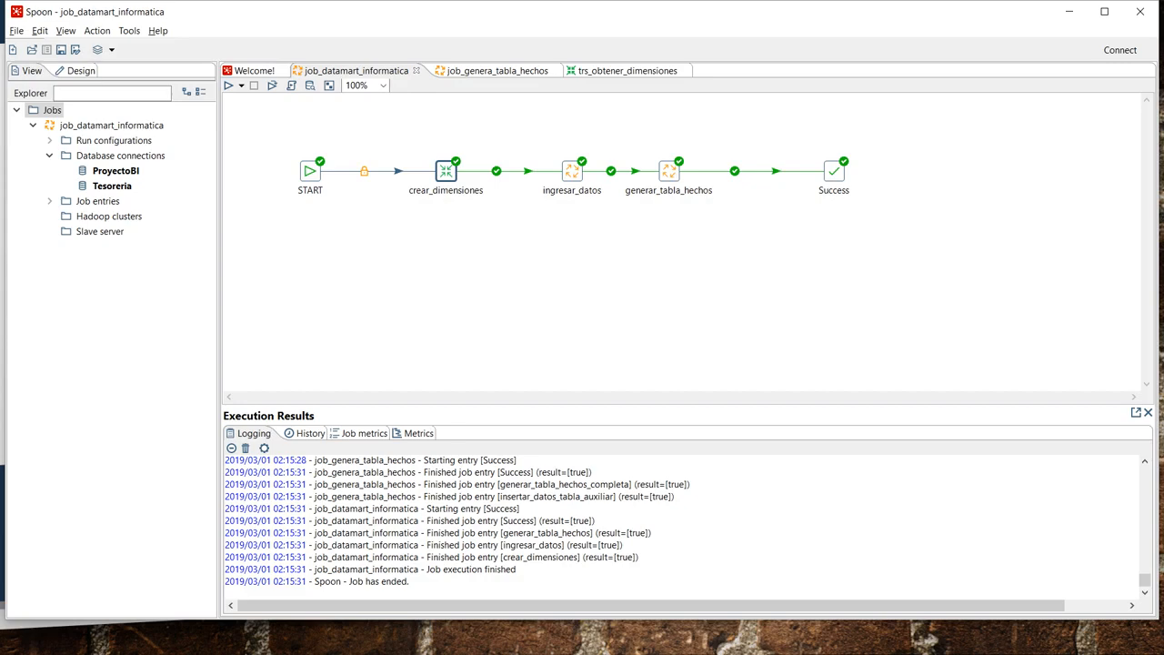
{"action": "left_click", "coordinate": [572, 171]}
{"action": "mouse_move", "coordinate": [834, 171]}
{"action": "right_click", "coordinate": [443, 173]}
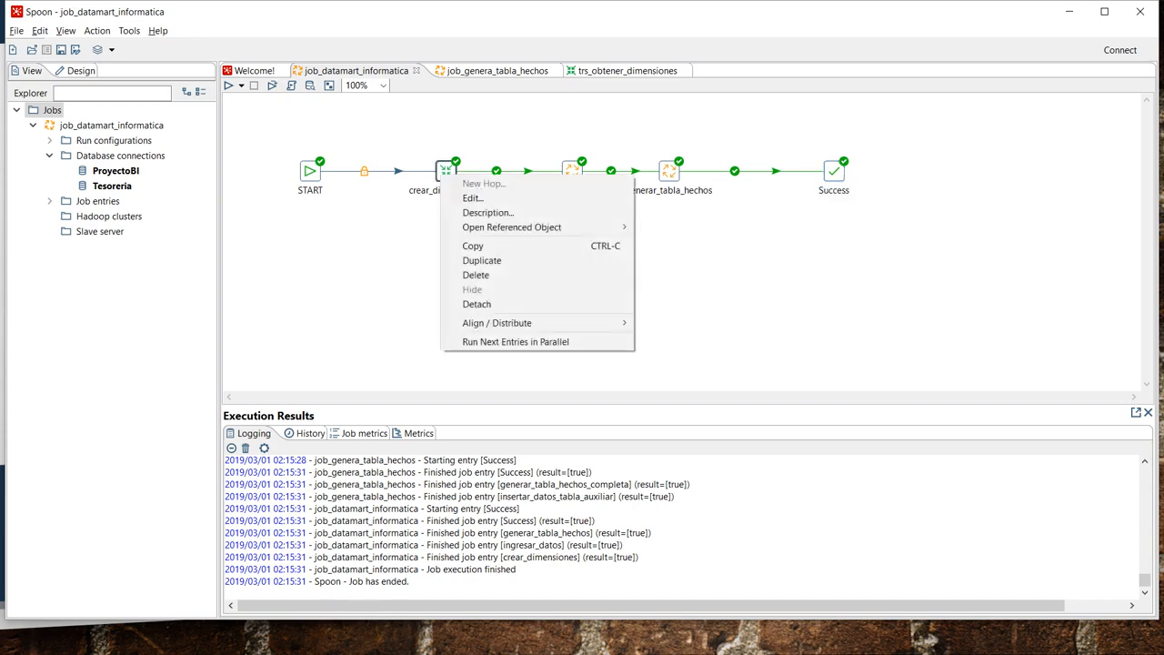
{"action": "key", "text": "Escape"}
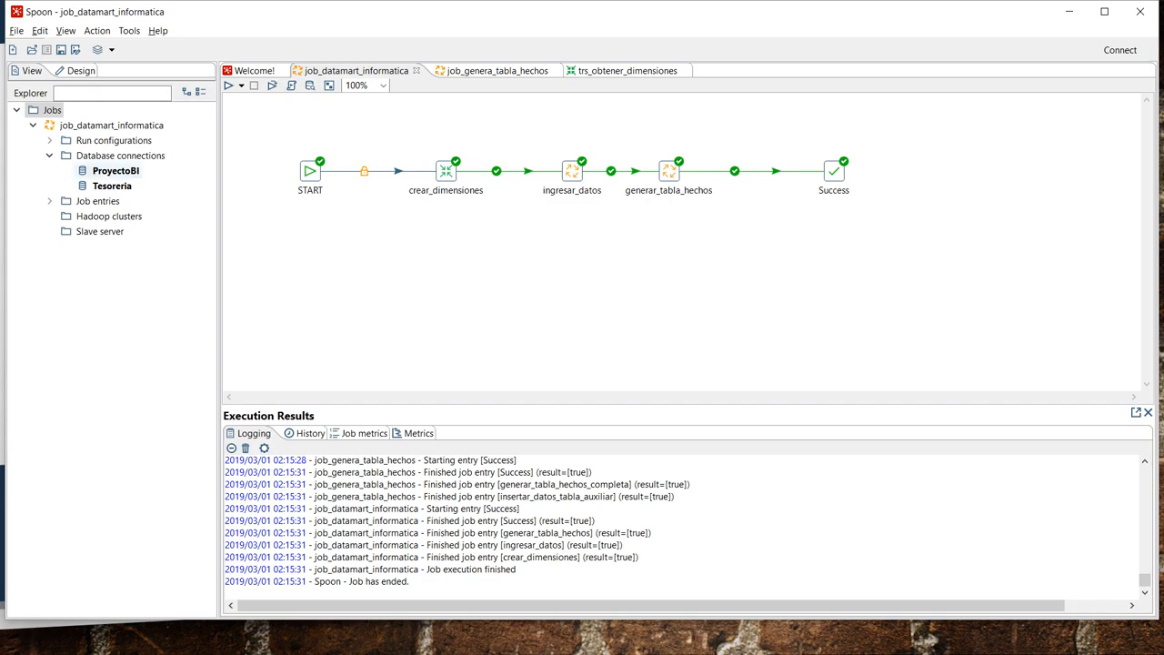
Open the settings of the ProyectoBI database connection, test the connection and accept the settings
{"action": "left_click", "coordinate": [115, 171]}
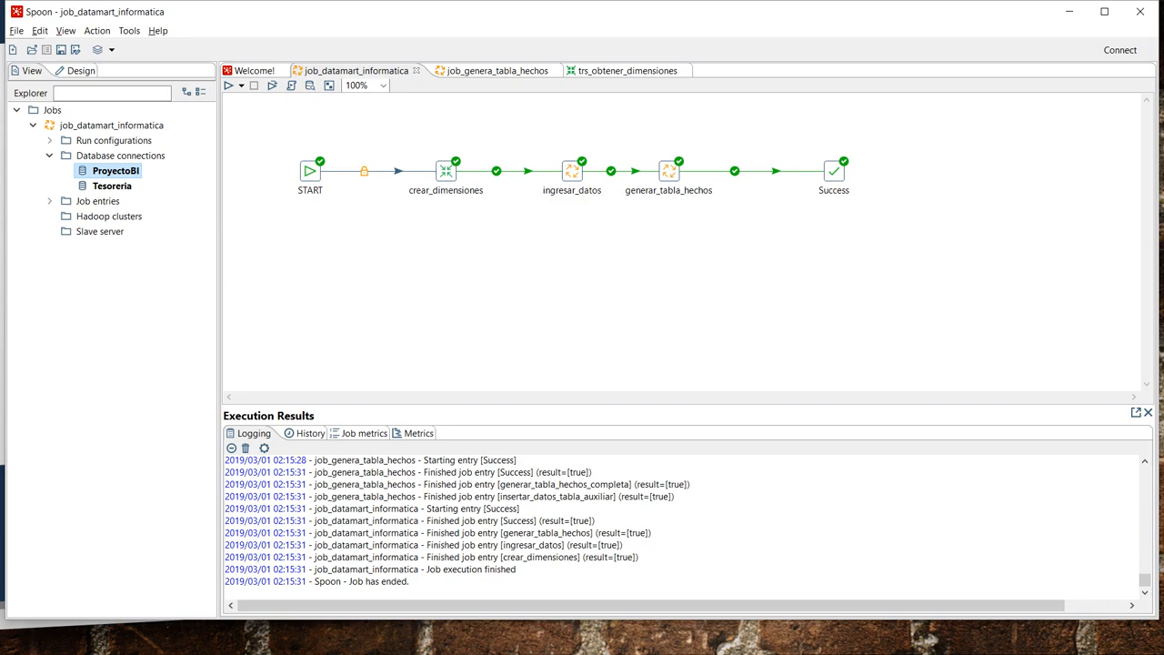
{"action": "right_click", "coordinate": [128, 173]}
{"action": "left_click", "coordinate": [160, 199]}
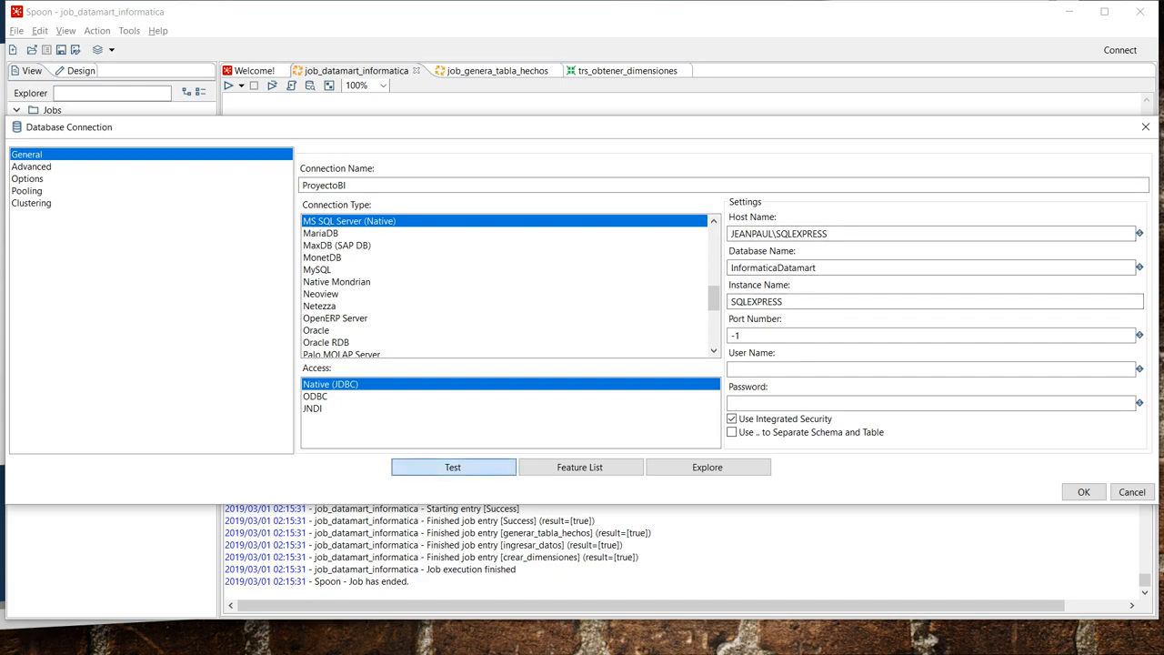
{"action": "left_click", "coordinate": [453, 467]}
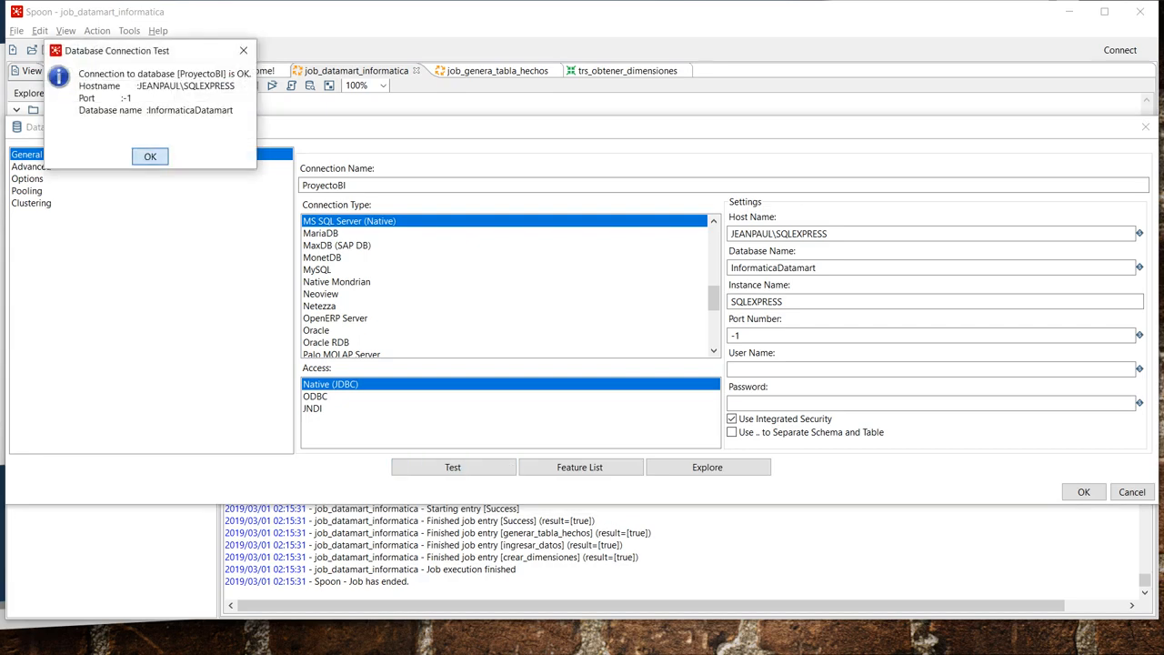
{"action": "left_click", "coordinate": [150, 156]}
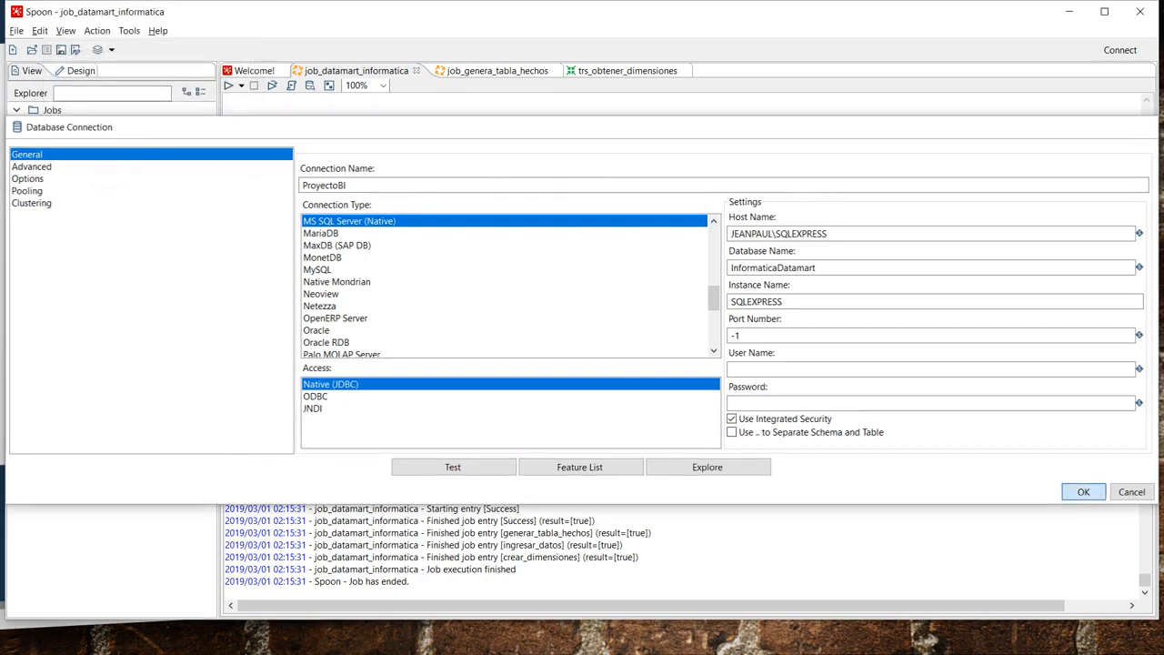
{"action": "left_click", "coordinate": [1084, 491]}
Open the settings of the Tesoreria database connection, test the connection and accept the settings
{"action": "left_click", "coordinate": [111, 186]}
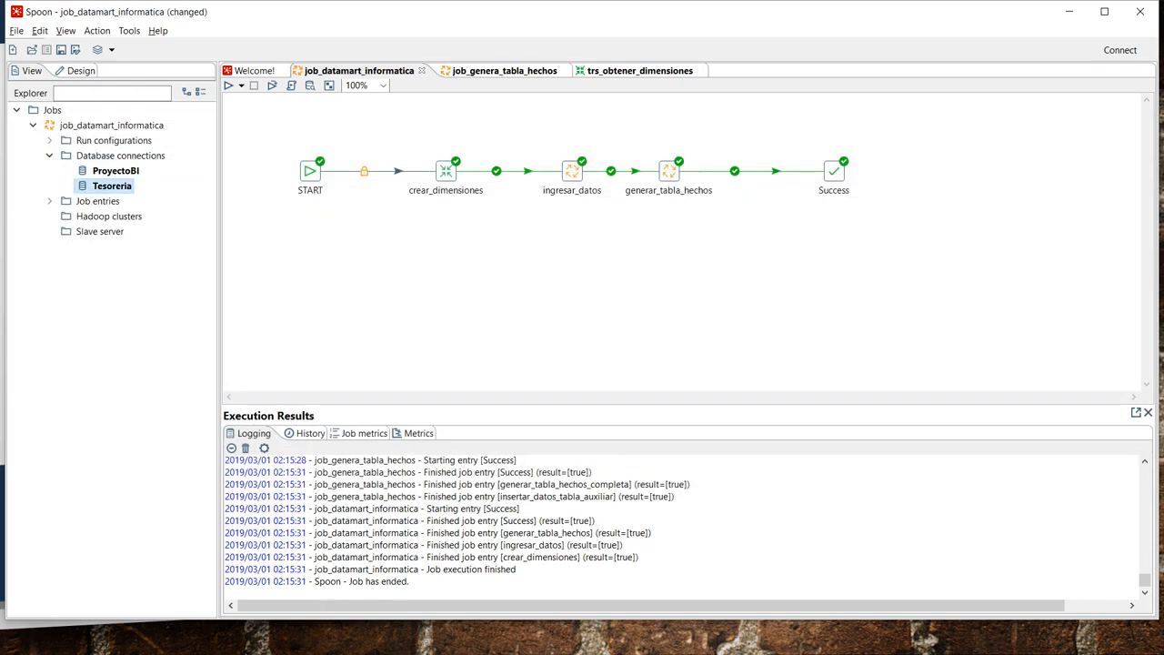
{"action": "right_click", "coordinate": [122, 185]}
{"action": "left_click", "coordinate": [152, 207]}
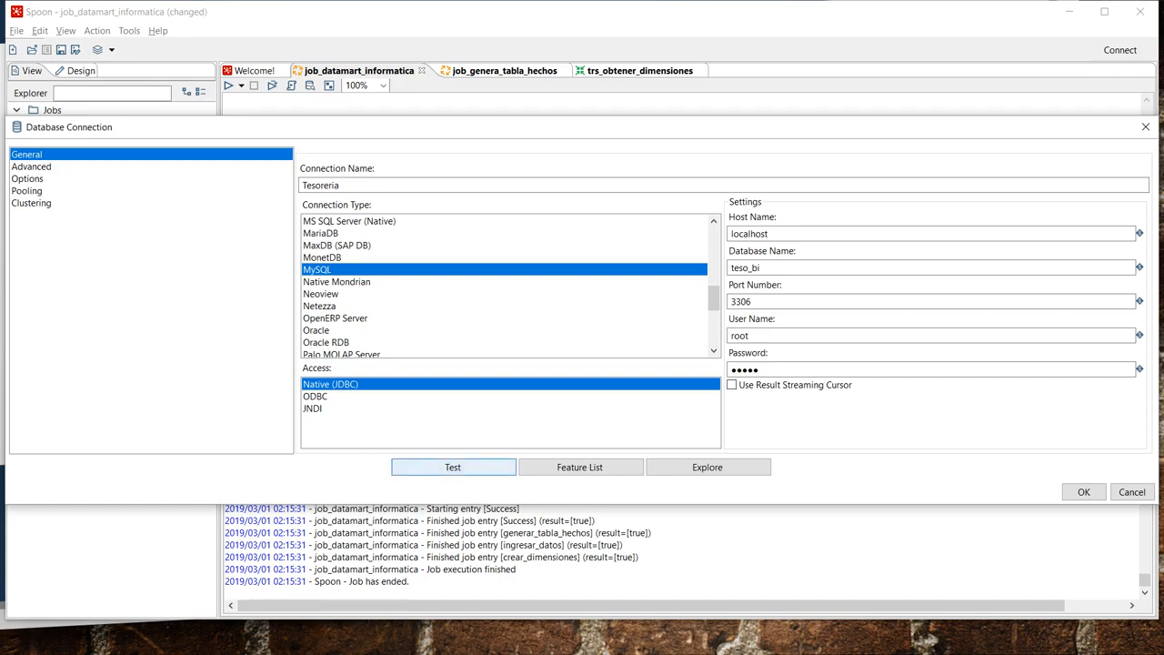
{"action": "left_click", "coordinate": [453, 466]}
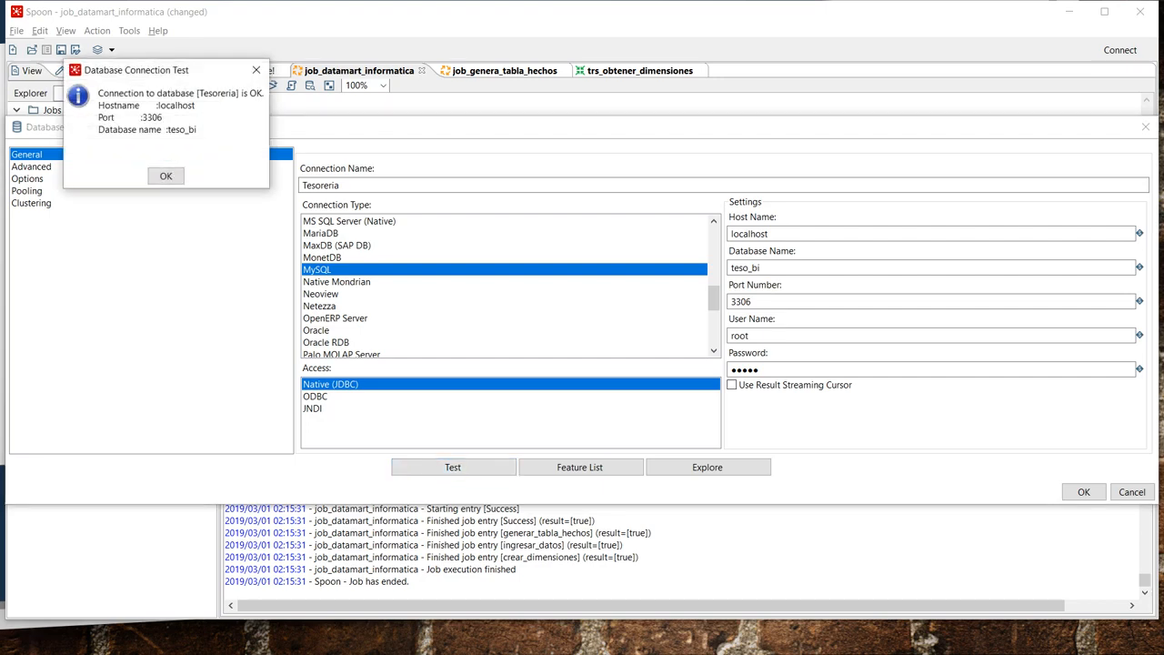
{"action": "key", "text": "Return"}
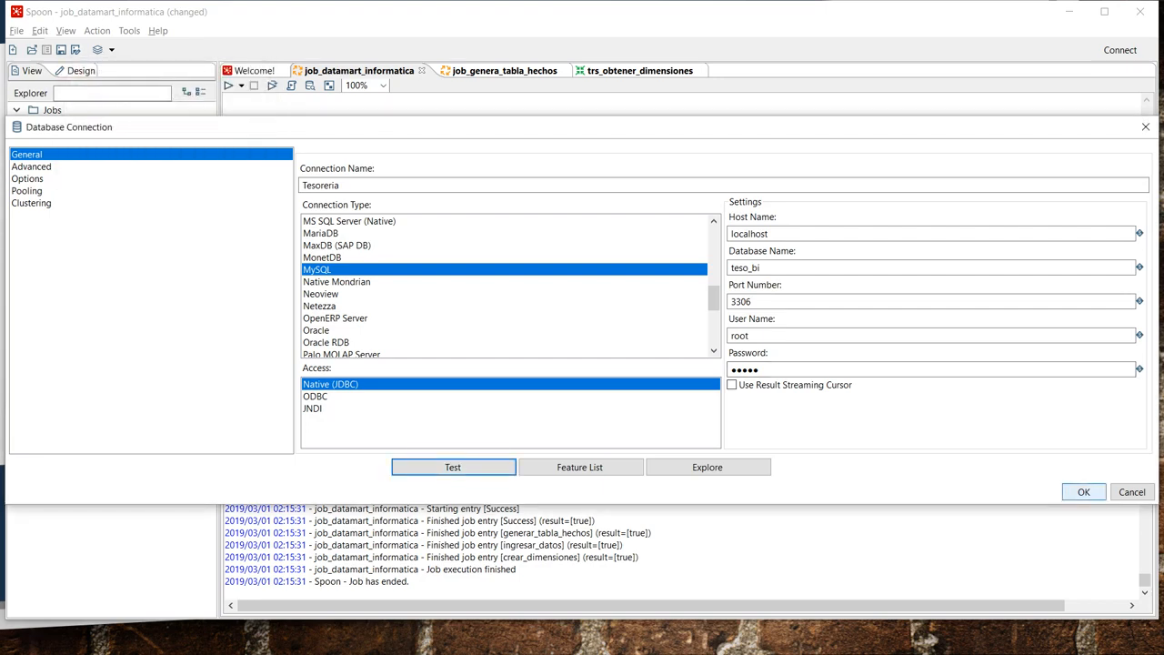
{"action": "key", "text": "Return"}
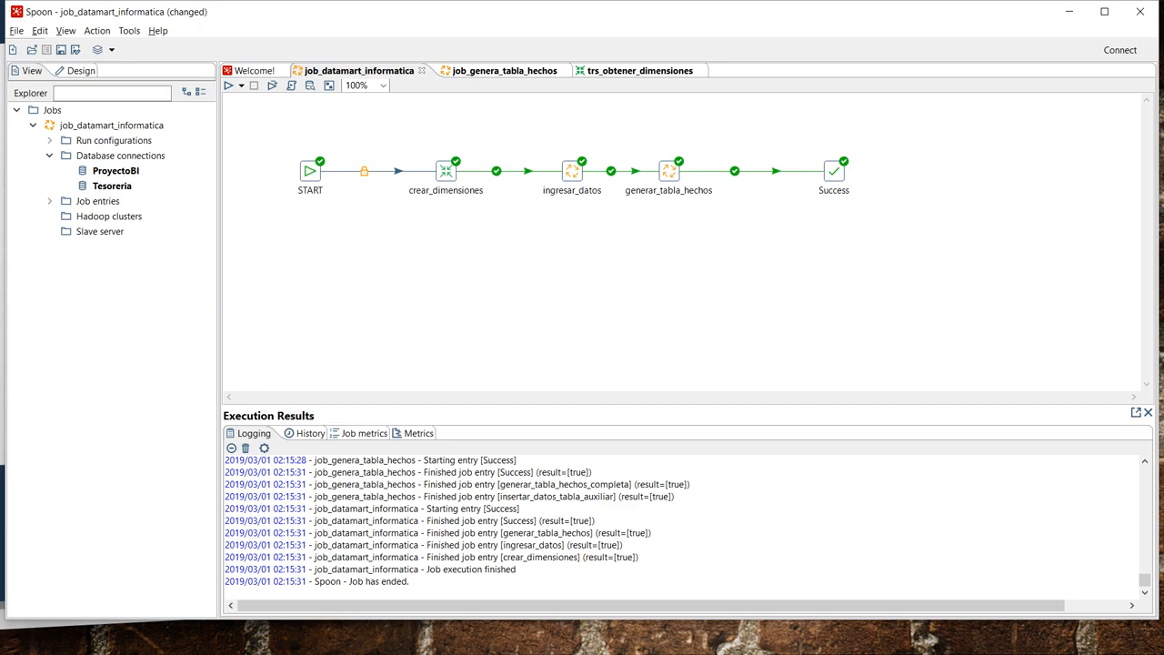
Open the transformation referenced by crear_dimensiones and review the whole SQL script of its CrearDimensiones step
{"action": "right_click", "coordinate": [452, 166]}
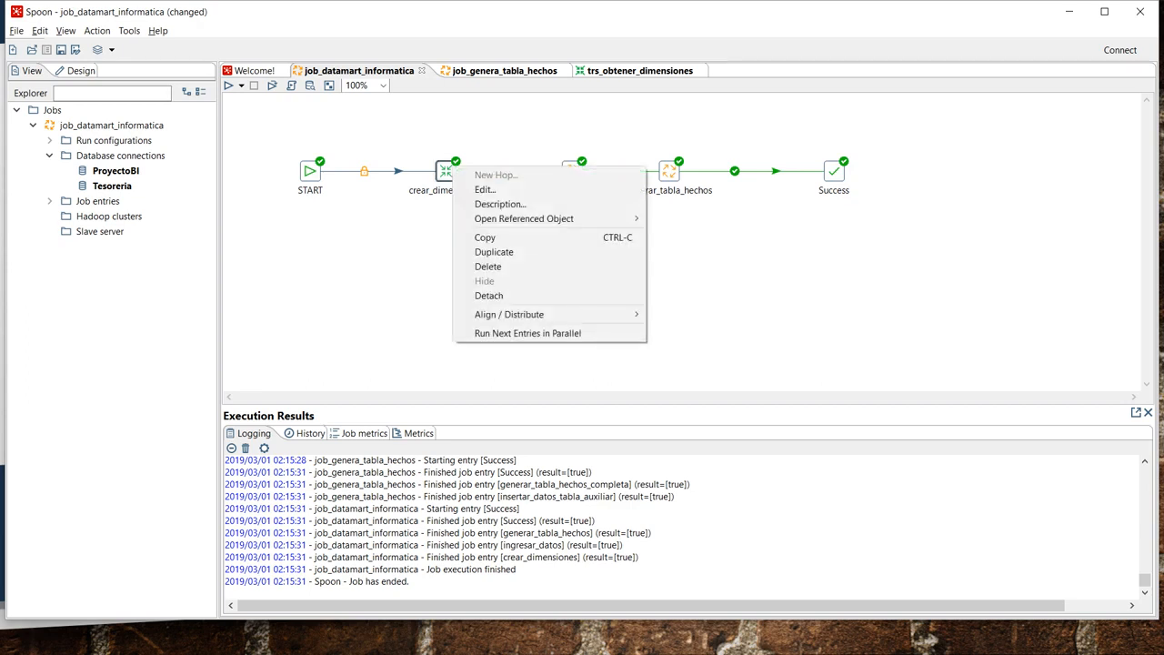
{"action": "mouse_move", "coordinate": [527, 218]}
{"action": "left_click", "coordinate": [695, 218]}
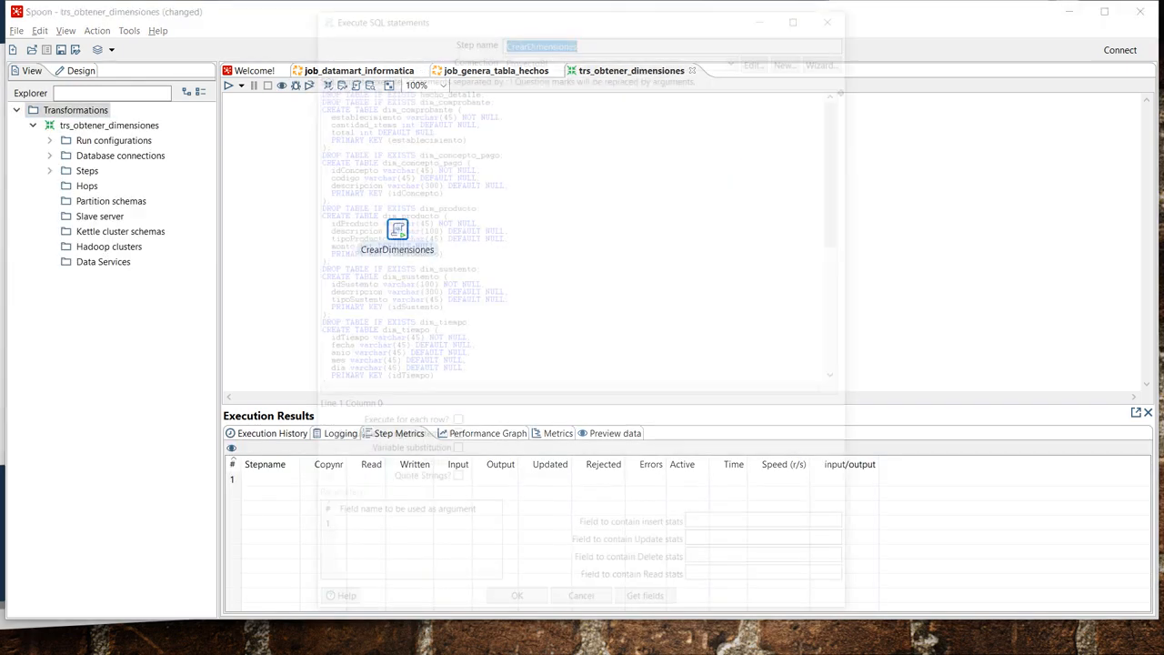
{"action": "left_click", "coordinate": [451, 102]}
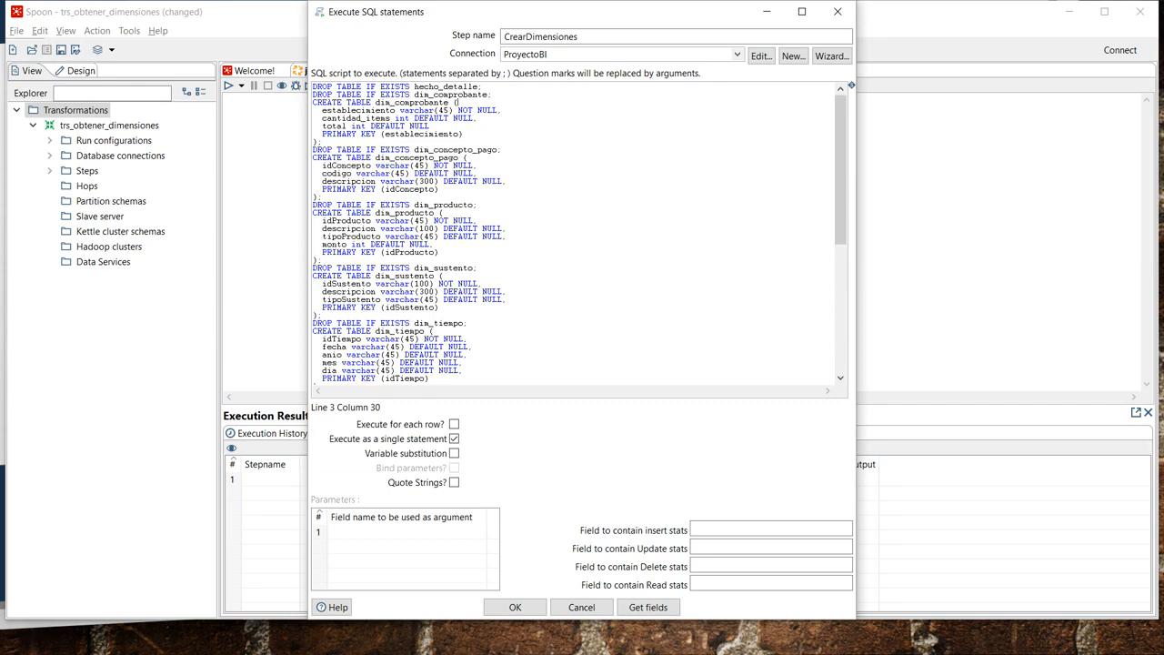
{"action": "scroll", "coordinate": [579, 232], "scroll_direction": "down", "scroll_amount": 1}
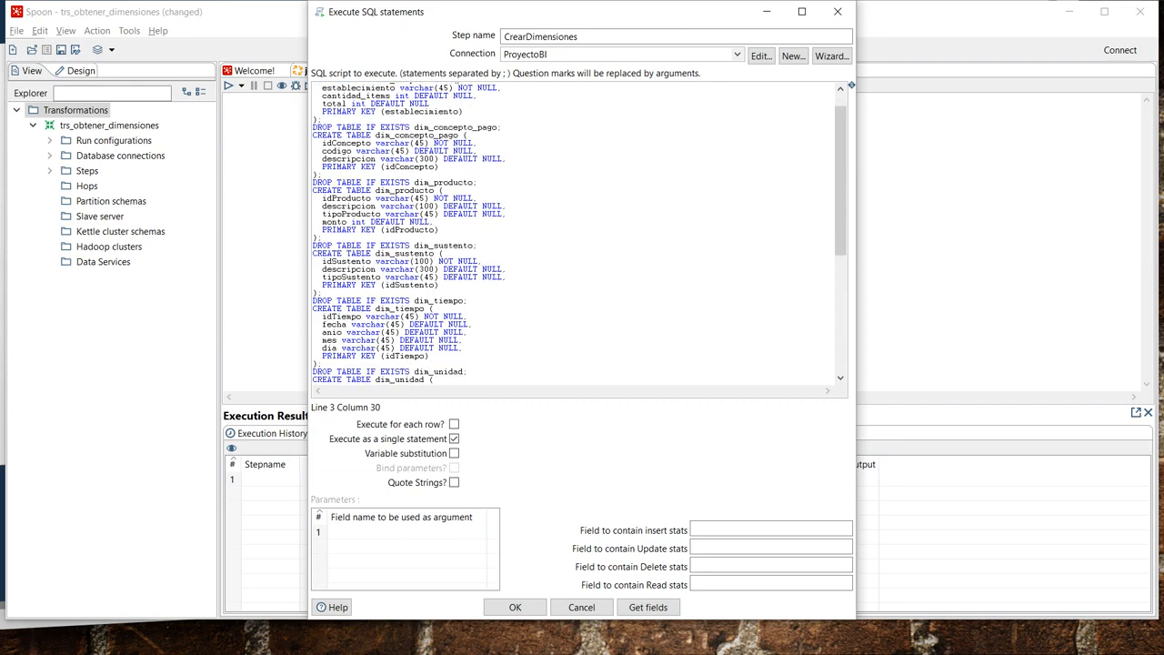
{"action": "scroll", "coordinate": [579, 233], "scroll_direction": "down", "scroll_amount": 4}
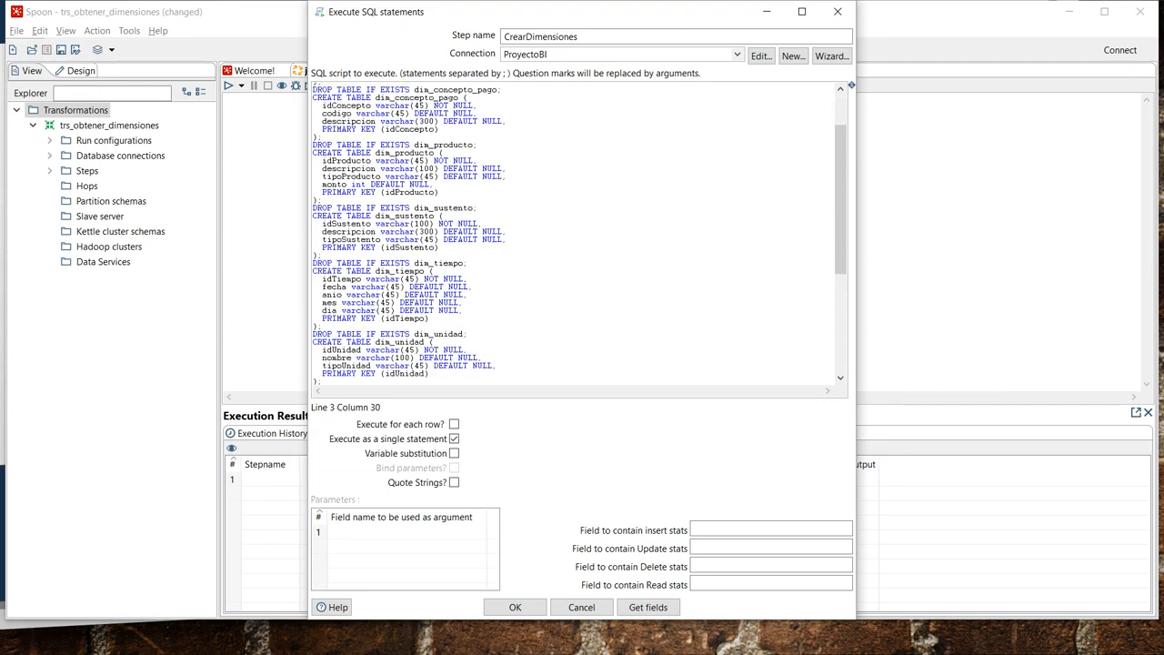
{"action": "scroll", "coordinate": [580, 233], "scroll_direction": "down", "scroll_amount": 8}
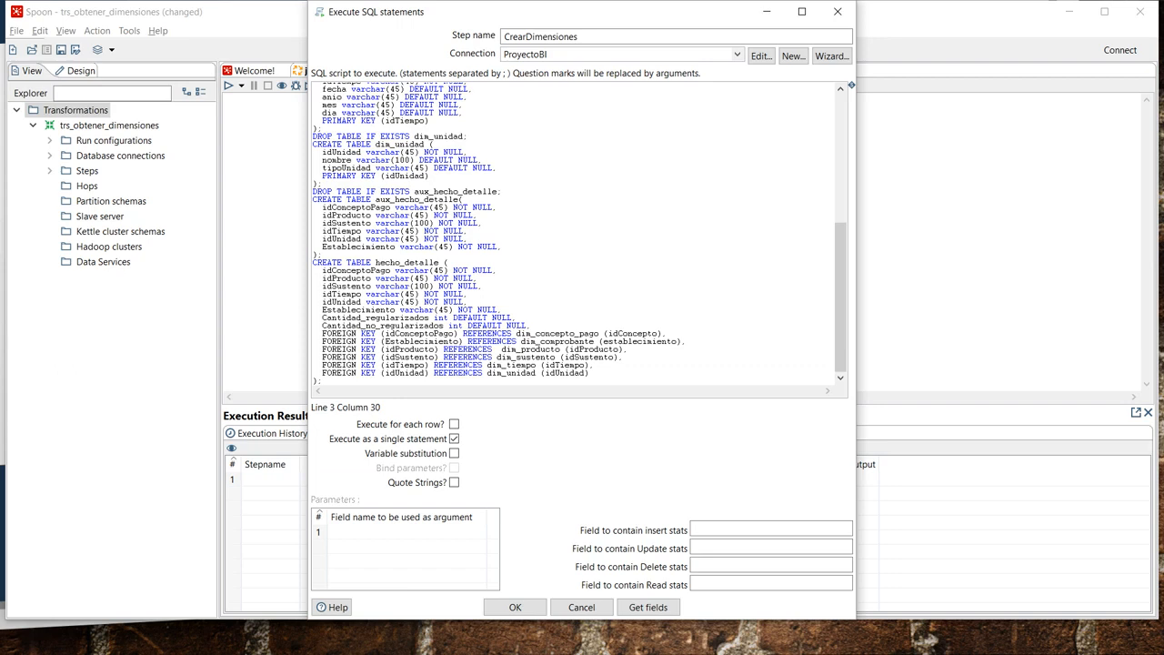
{"action": "left_click", "coordinate": [515, 607]}
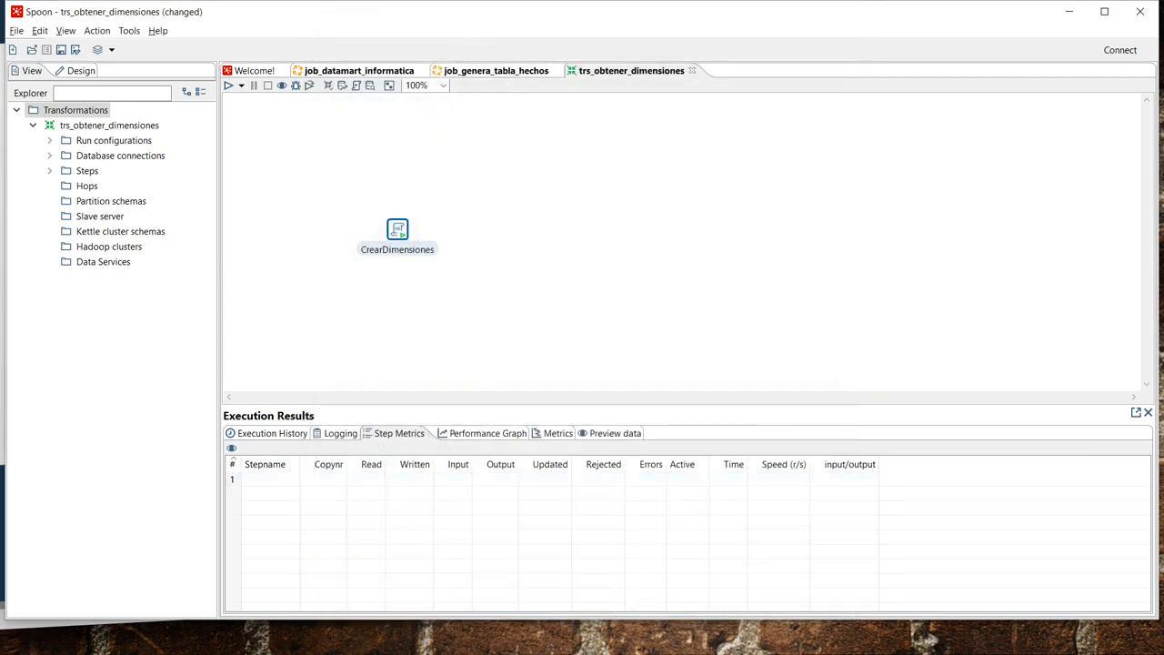
Save and close the trs_obtener_dimensiones transformation, returning to job_datamart_informatica
{"action": "left_click", "coordinate": [691, 70]}
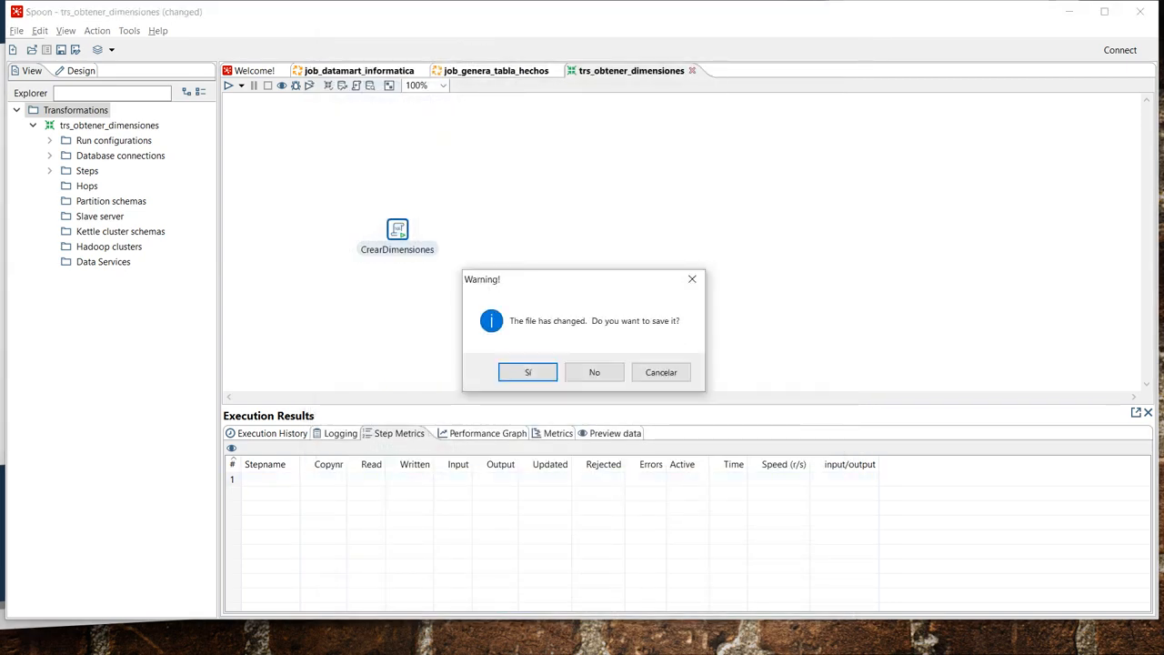
{"action": "key", "text": "Return"}
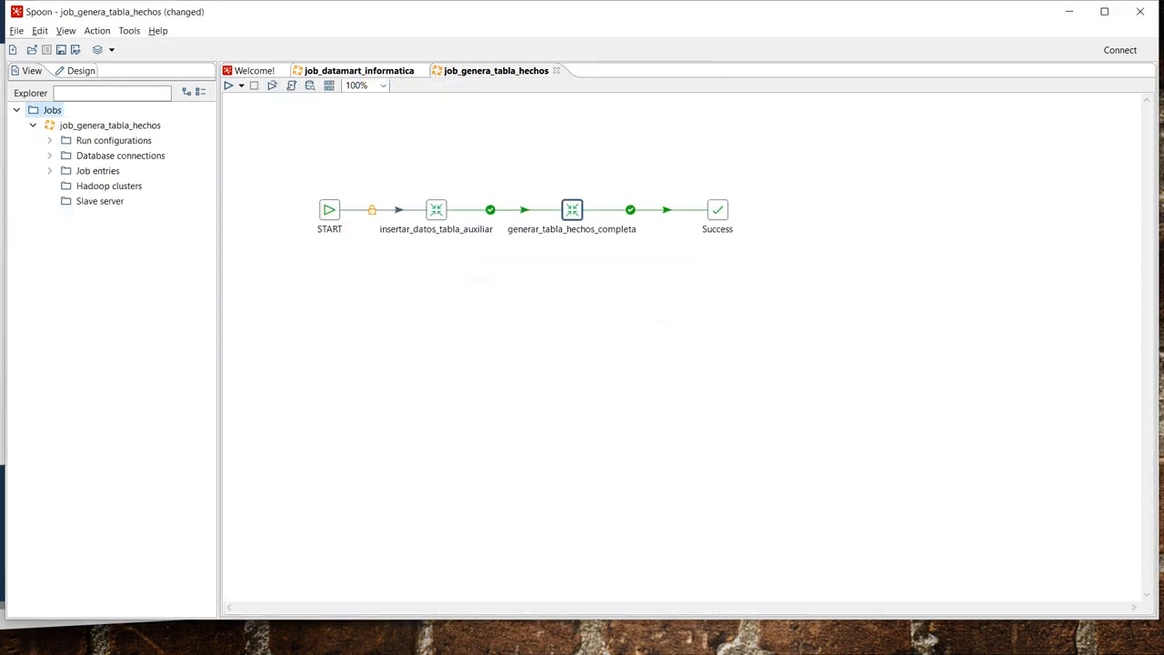
{"action": "left_click", "coordinate": [364, 70]}
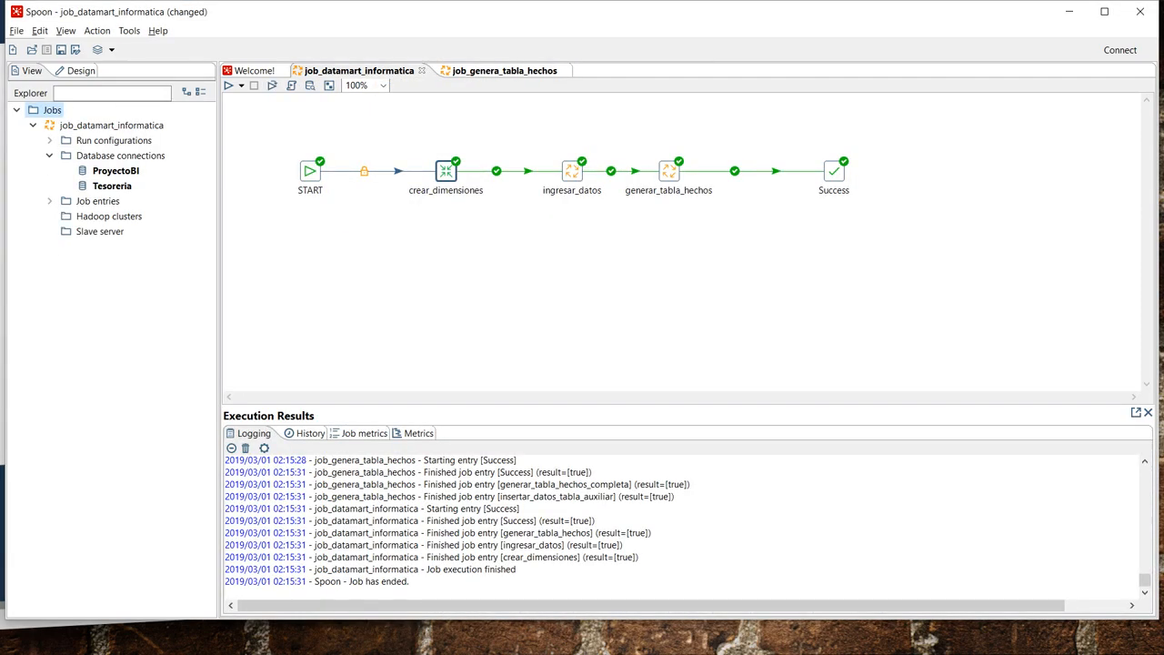
Open the job referenced by ingresar_datos and, within it, the transformation referenced by dim_comprobante
{"action": "right_click", "coordinate": [574, 177]}
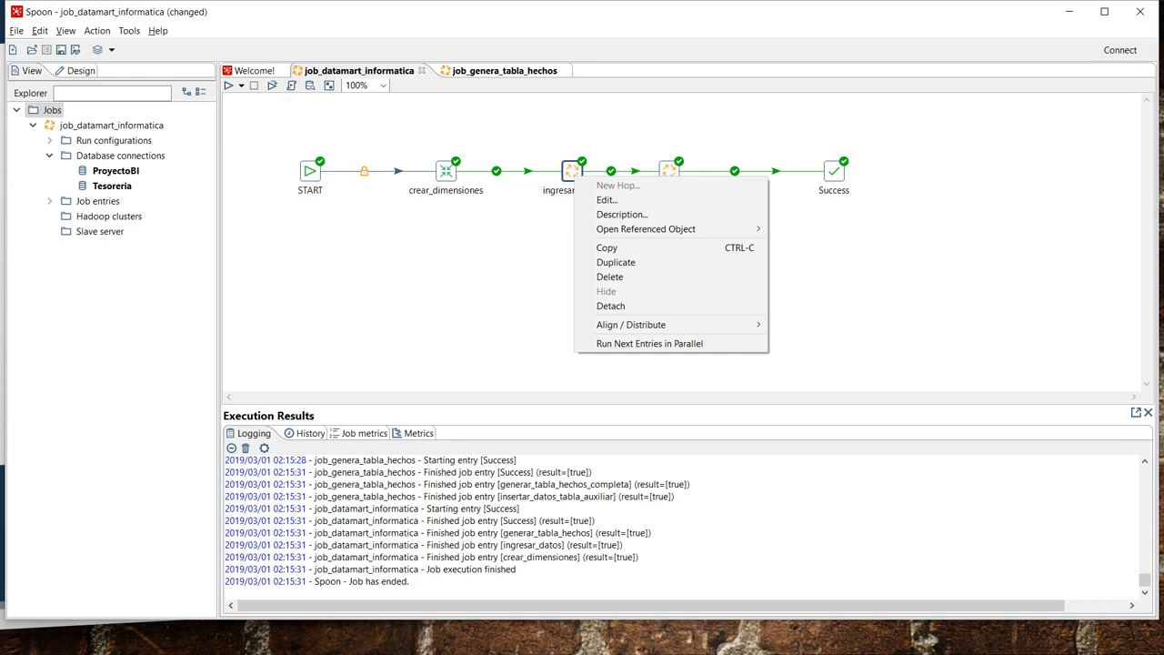
{"action": "mouse_move", "coordinate": [655, 230]}
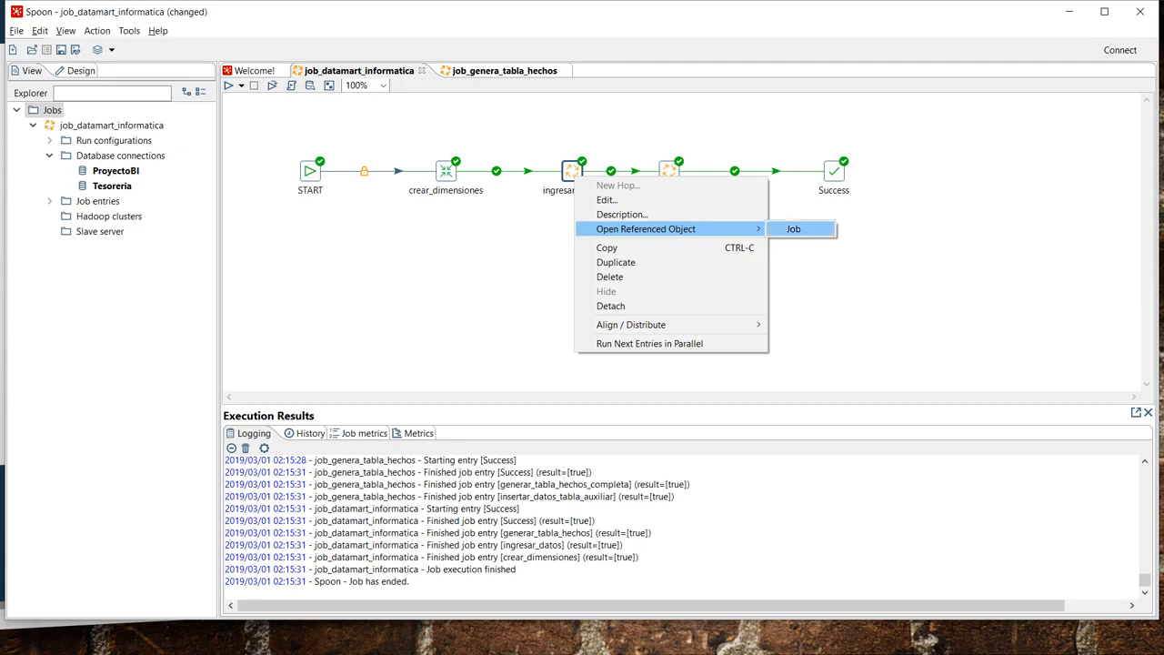
{"action": "left_click", "coordinate": [793, 229]}
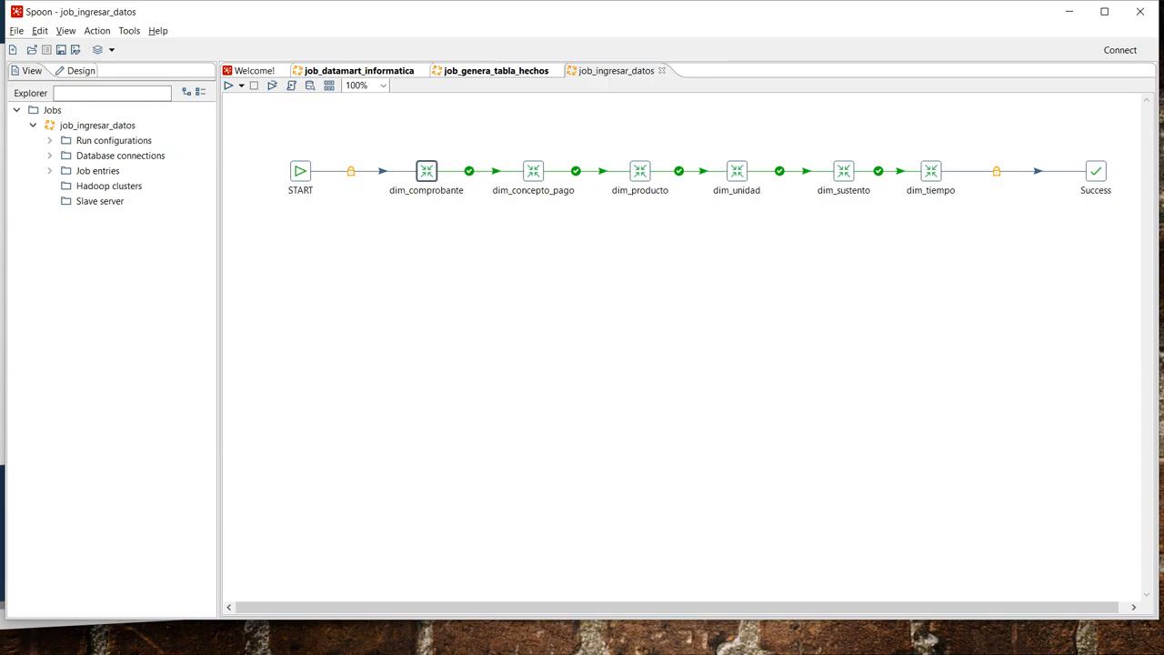
{"action": "right_click", "coordinate": [427, 176]}
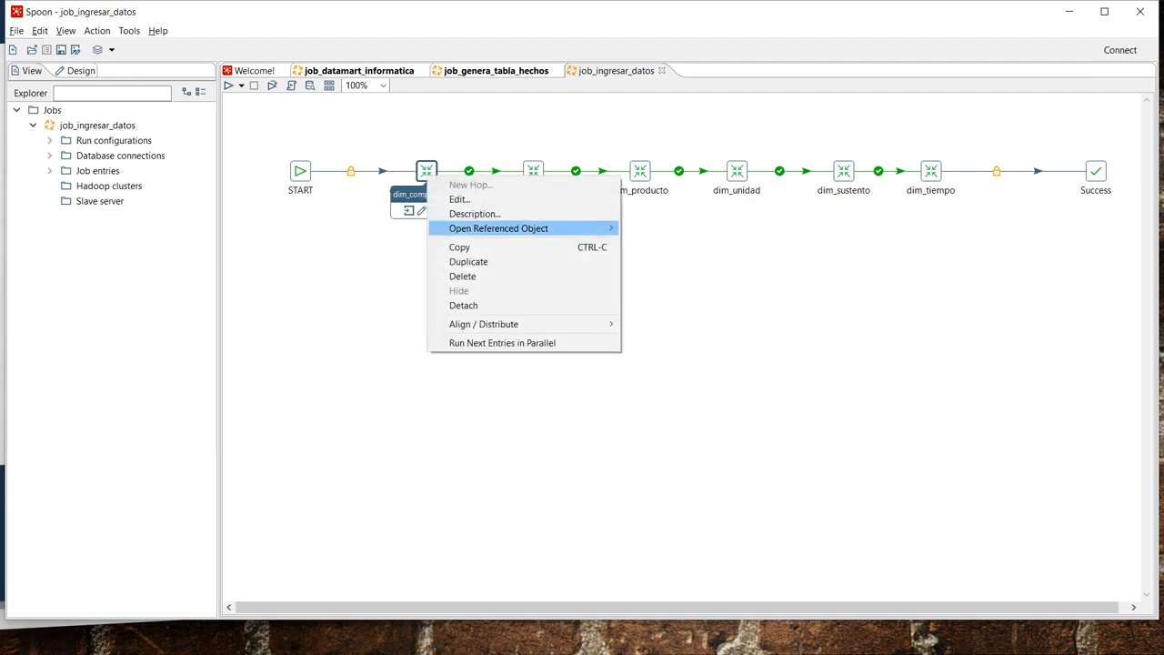
{"action": "mouse_move", "coordinate": [499, 228]}
{"action": "left_click", "coordinate": [673, 227]}
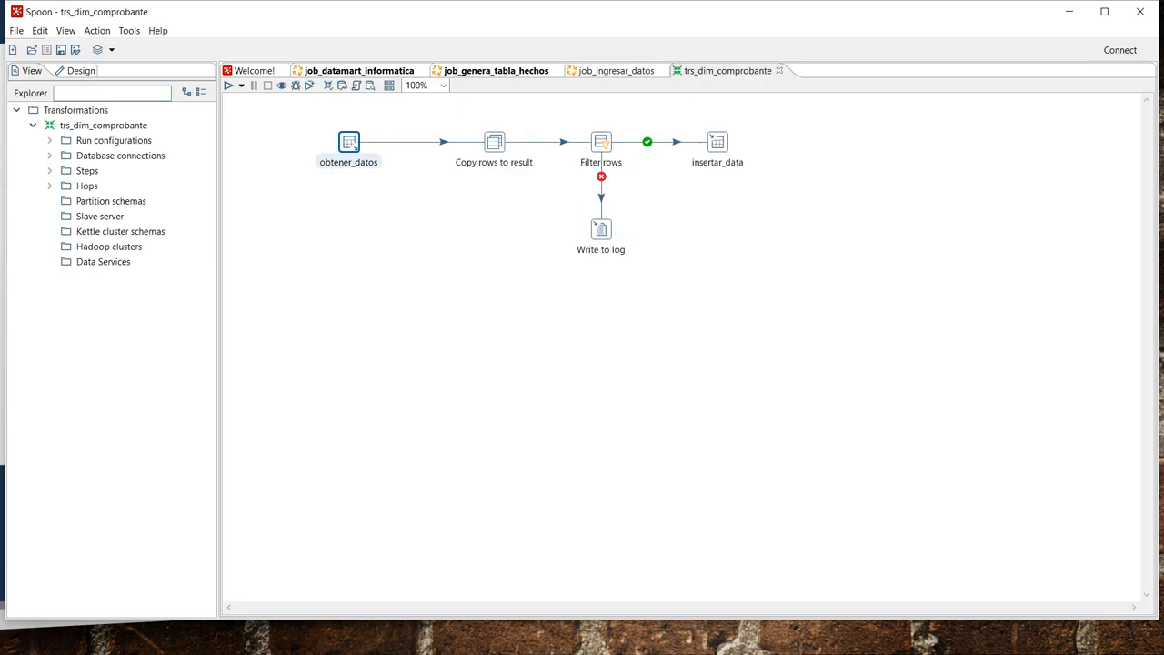
Examine the SQL query of the obtener_datos table input and preview its data with a limit of 1000 rows
{"action": "mouse_move", "coordinate": [349, 143]}
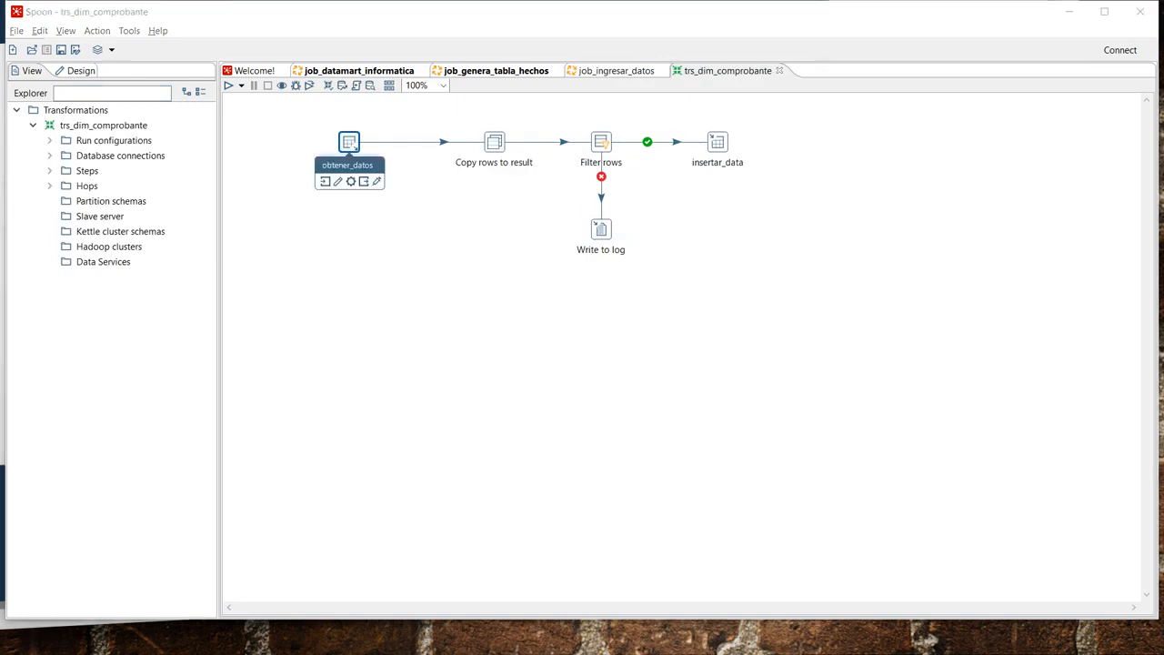
{"action": "double_click", "coordinate": [349, 143]}
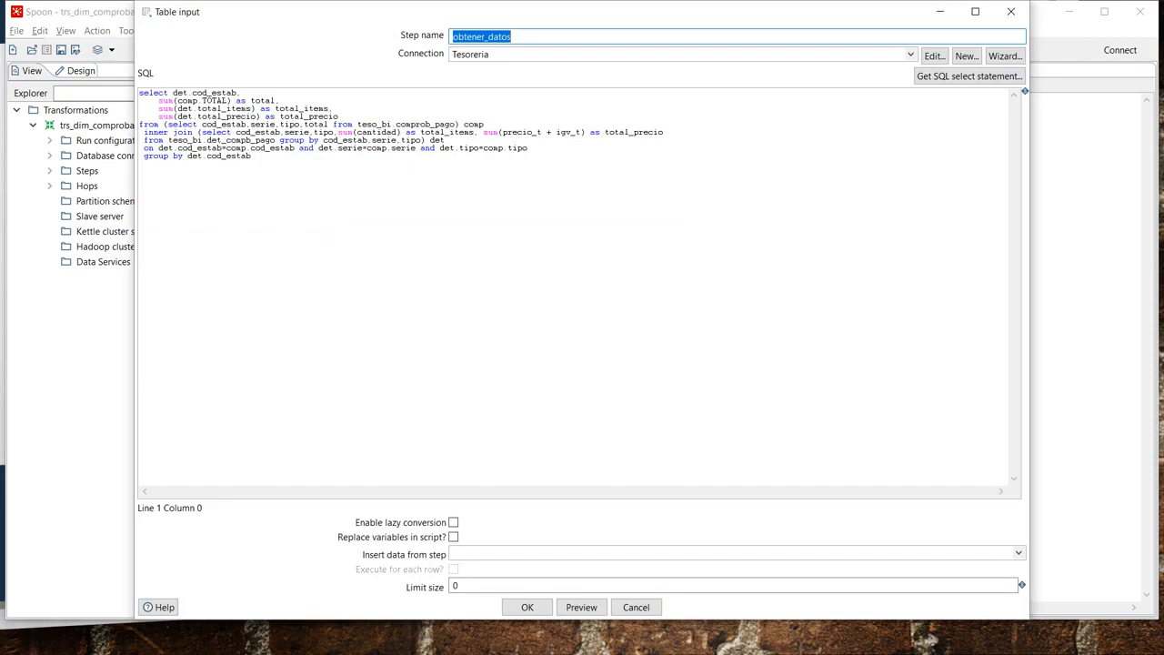
{"action": "left_click", "coordinate": [187, 93]}
{"action": "left_click", "coordinate": [258, 100]}
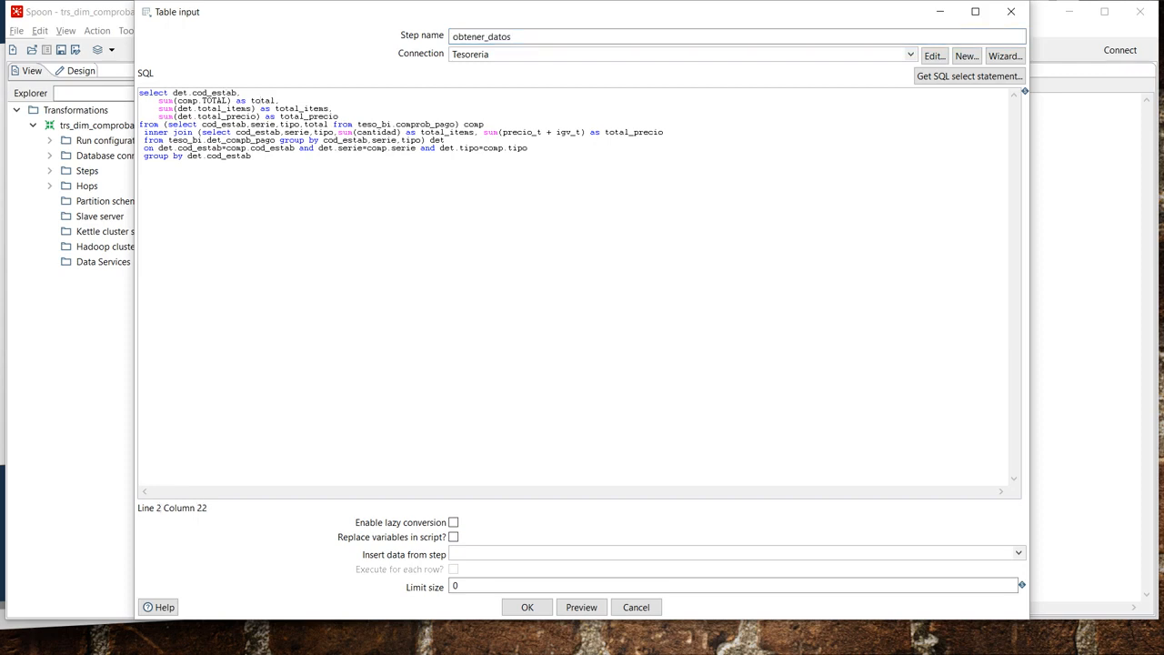
{"action": "left_click", "coordinate": [581, 607]}
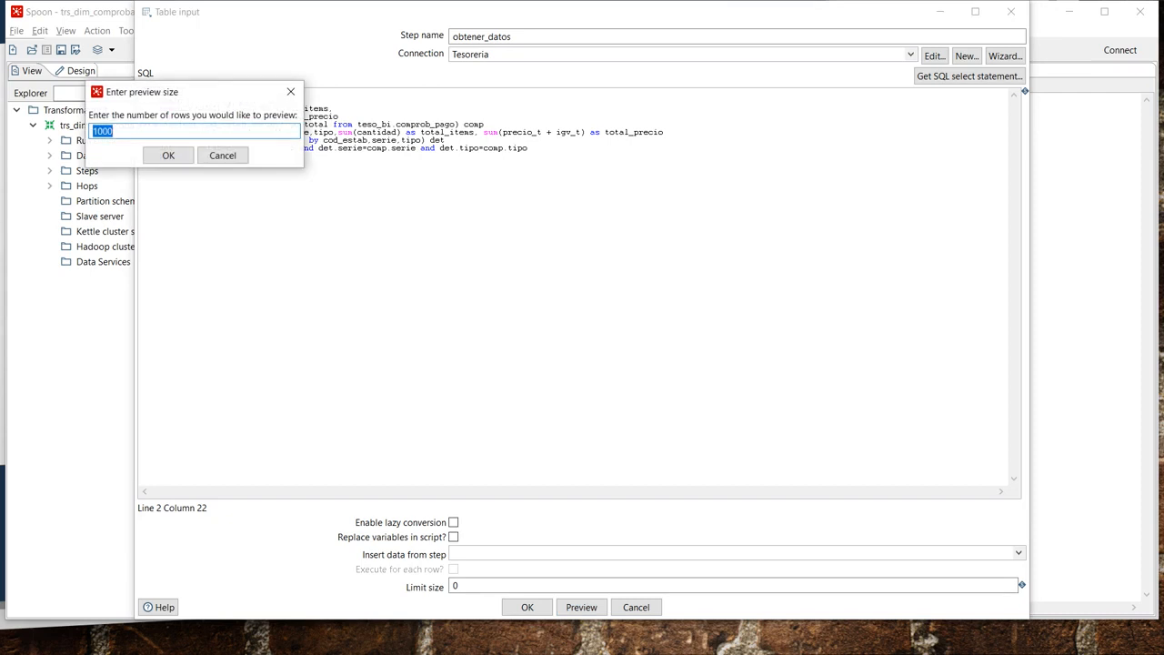
{"action": "key", "text": "Return"}
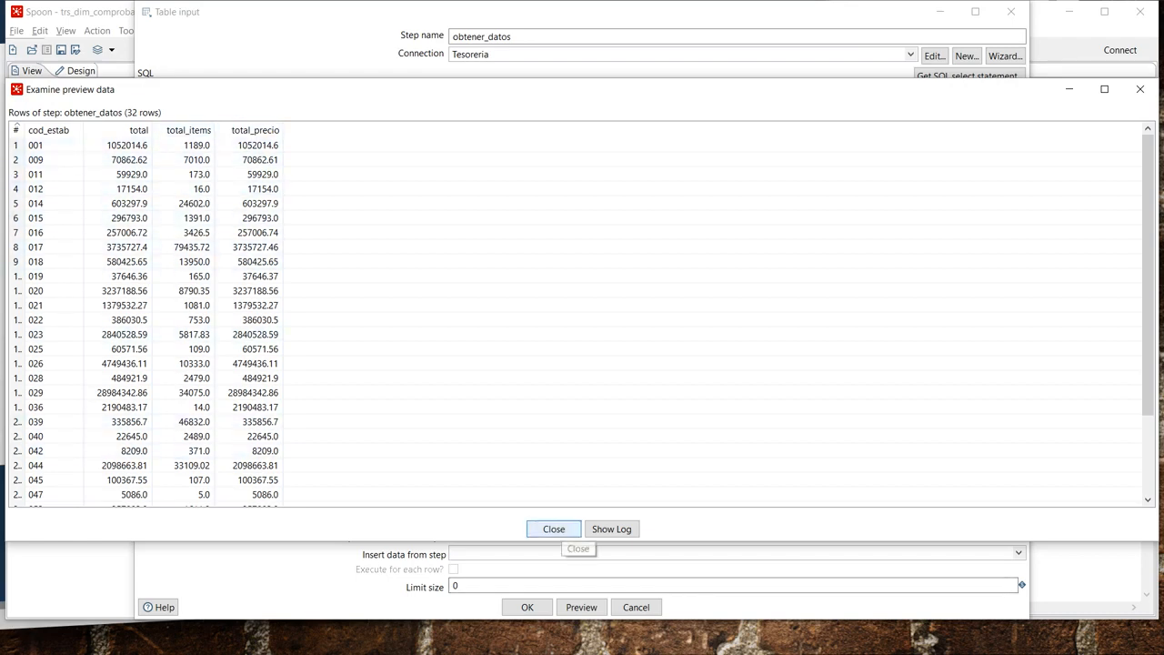
{"action": "left_click", "coordinate": [554, 529]}
{"action": "key", "text": "Escape"}
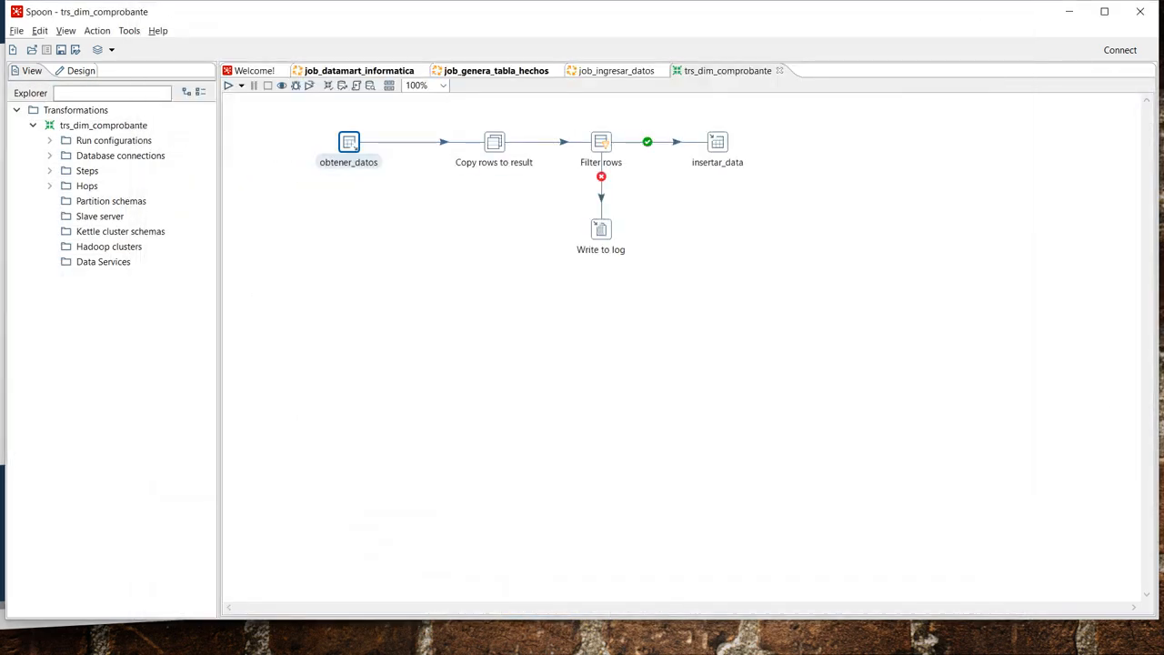
Review the Filter rows step's condition and the target steps for its true and false data
{"action": "left_click", "coordinate": [494, 141]}
{"action": "double_click", "coordinate": [600, 141]}
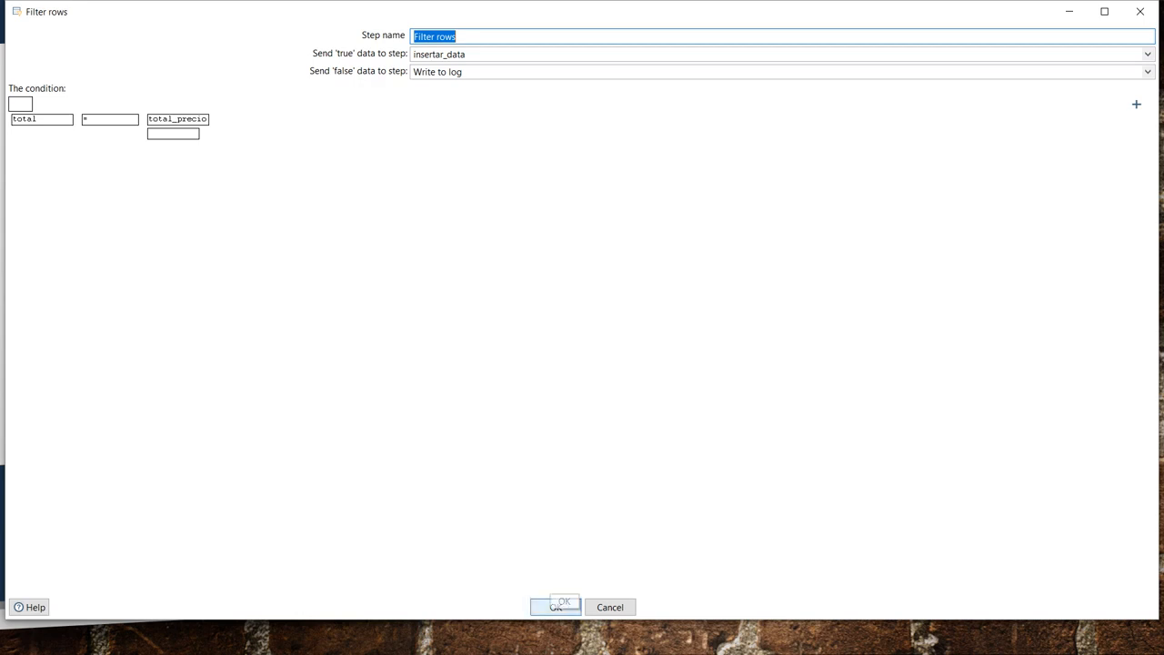
{"action": "left_click", "coordinate": [557, 607]}
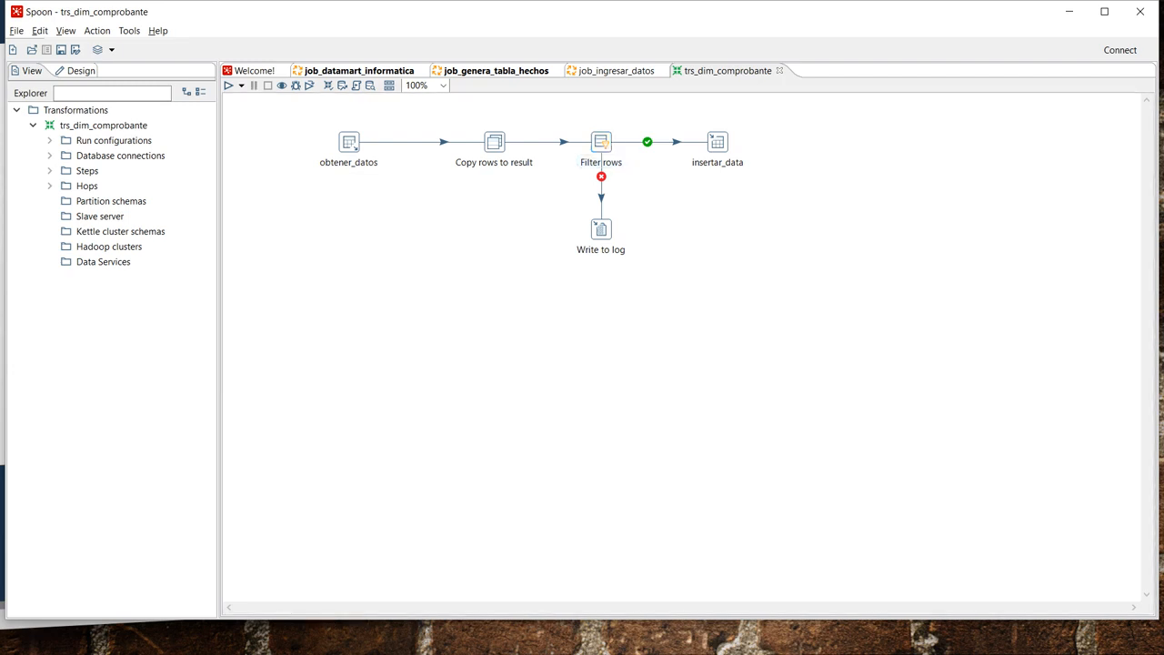
{"action": "mouse_move", "coordinate": [600, 229]}
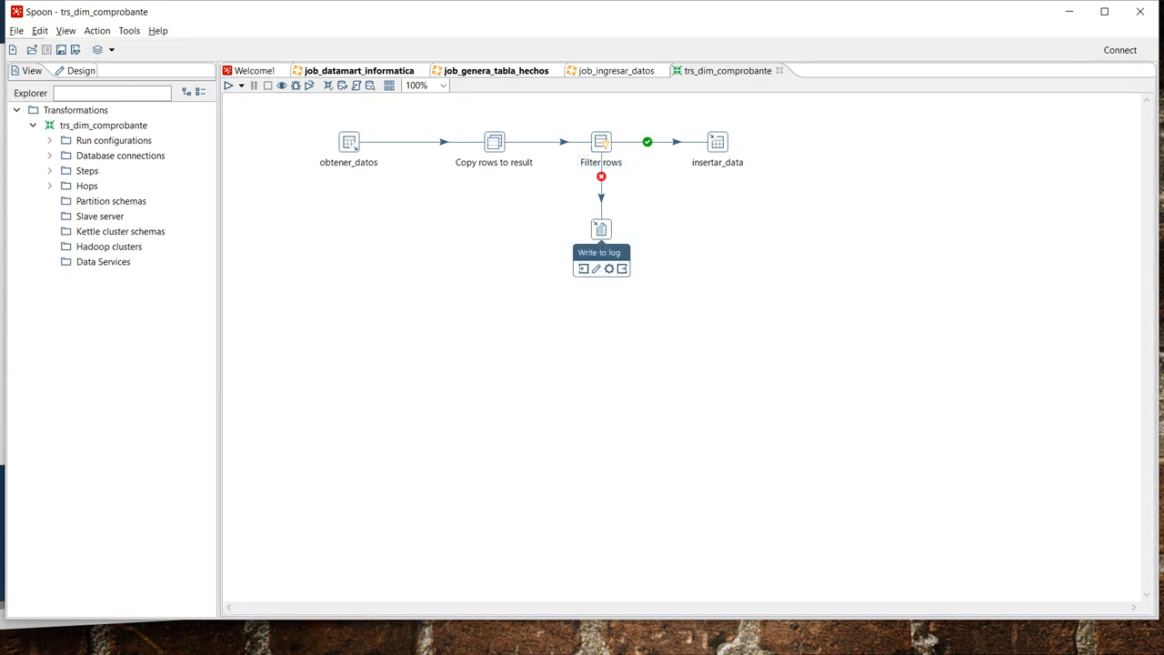
Review the Write to log step's fields and its hop from Filter rows, then close the trs_dim_comprobante transformation
{"action": "double_click", "coordinate": [600, 229]}
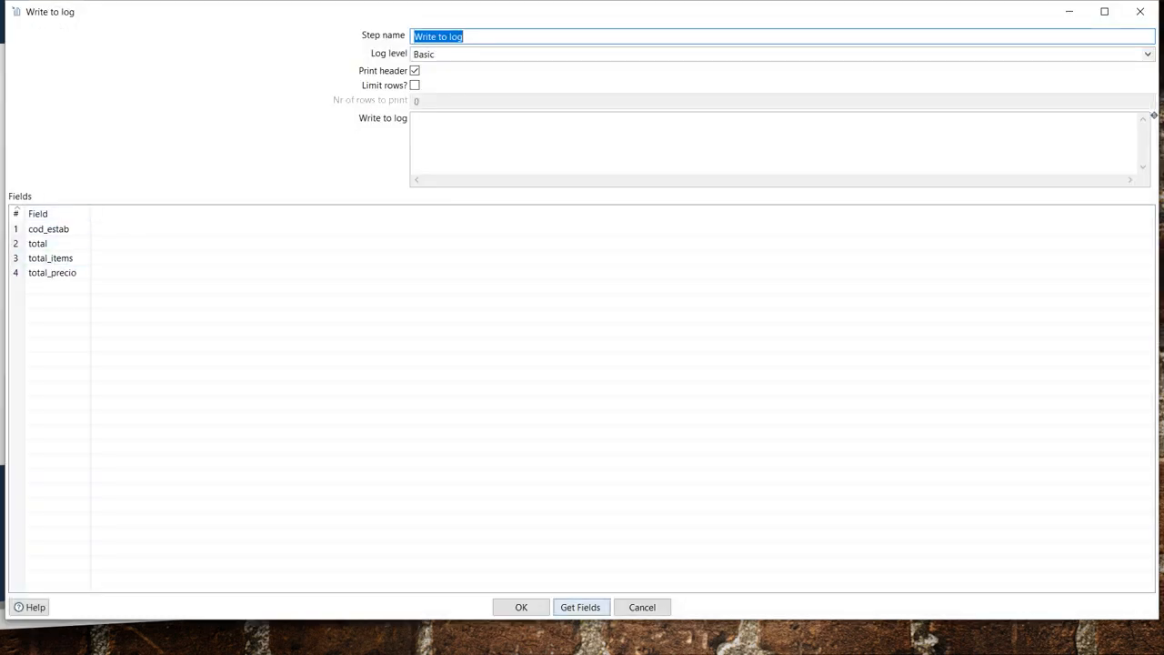
{"action": "left_click", "coordinate": [521, 607]}
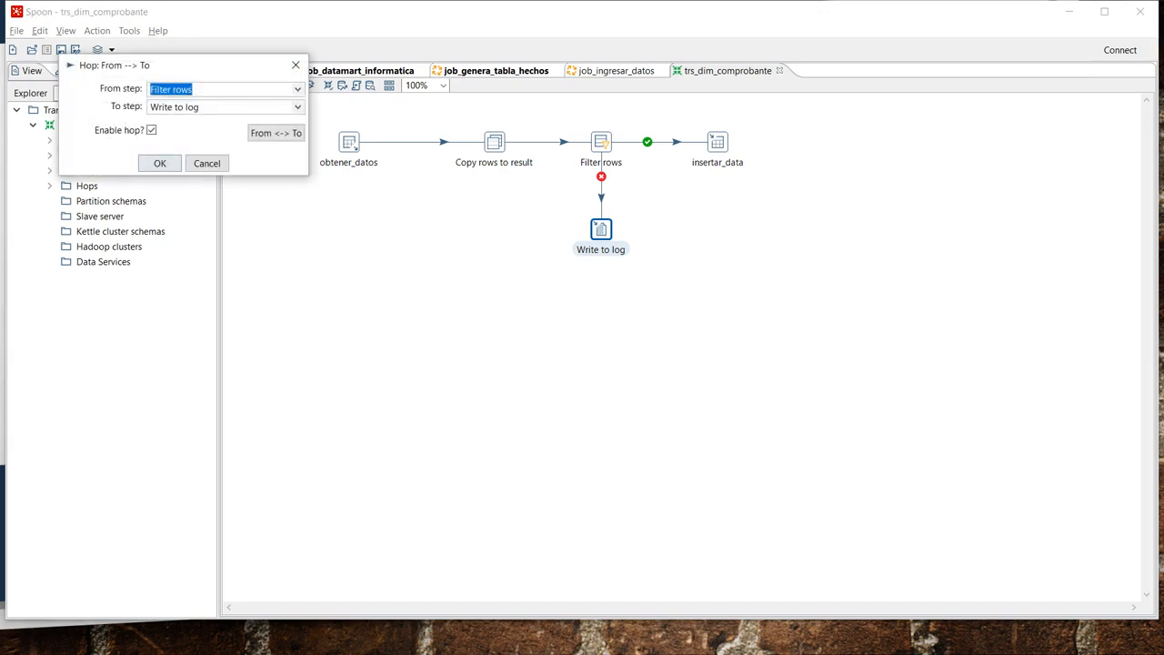
{"action": "key", "text": "Return"}
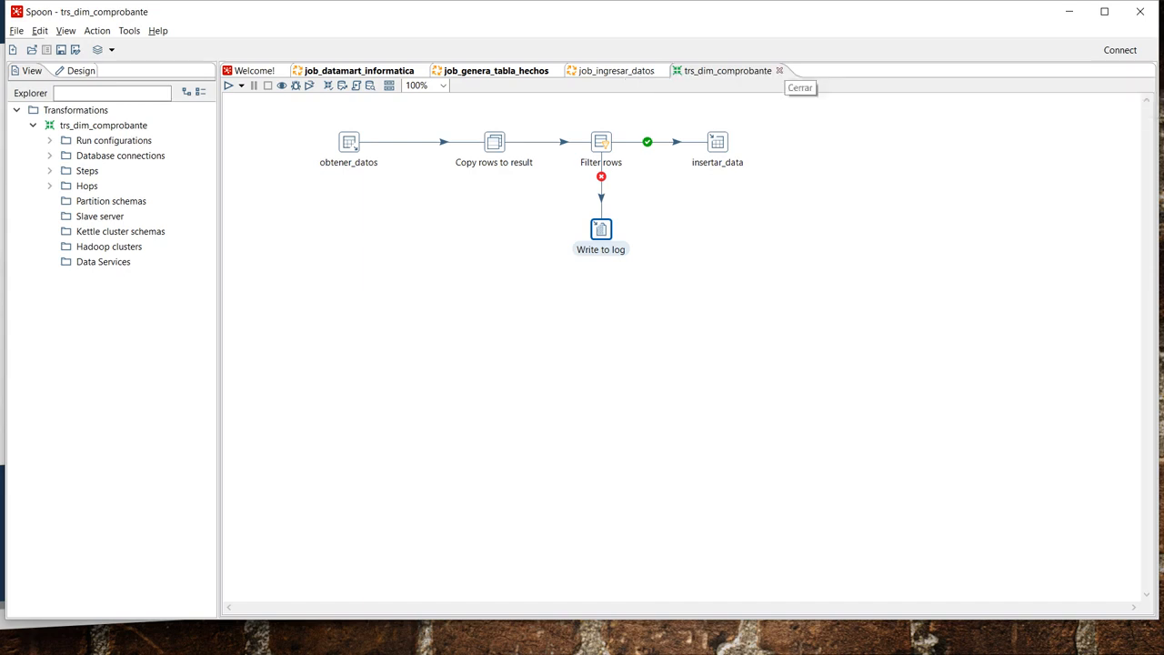
{"action": "left_click", "coordinate": [780, 70]}
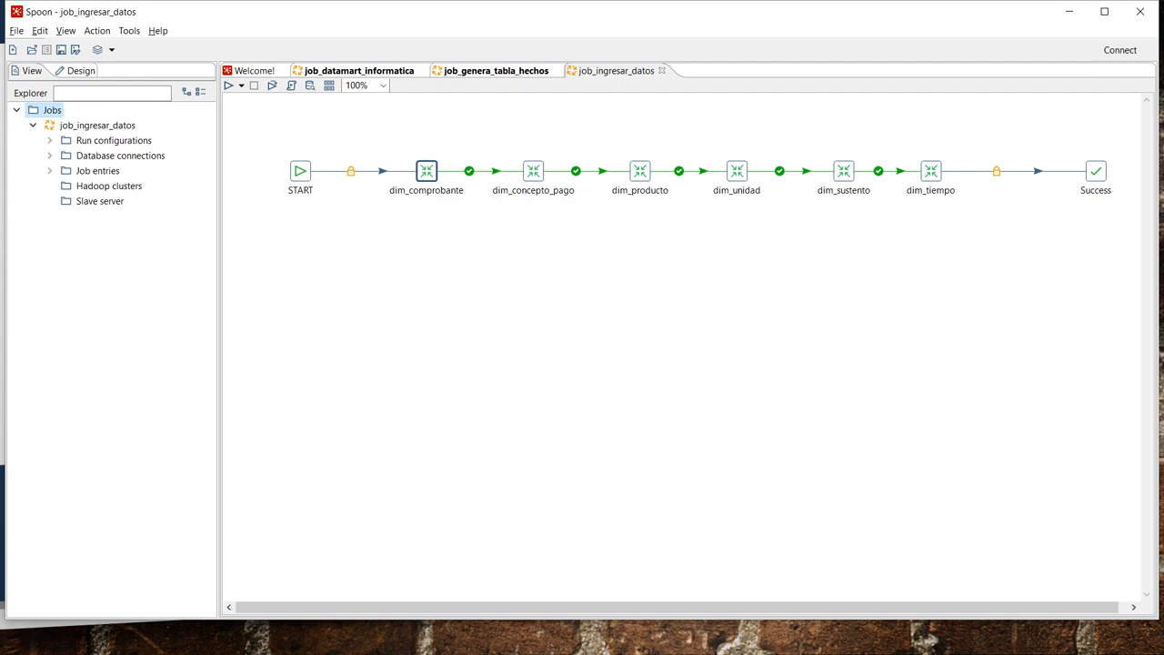
Open the transformation referenced by dim_concepto_pago and examine the SQL query of its obtener_datos table input
{"action": "right_click", "coordinate": [534, 171]}
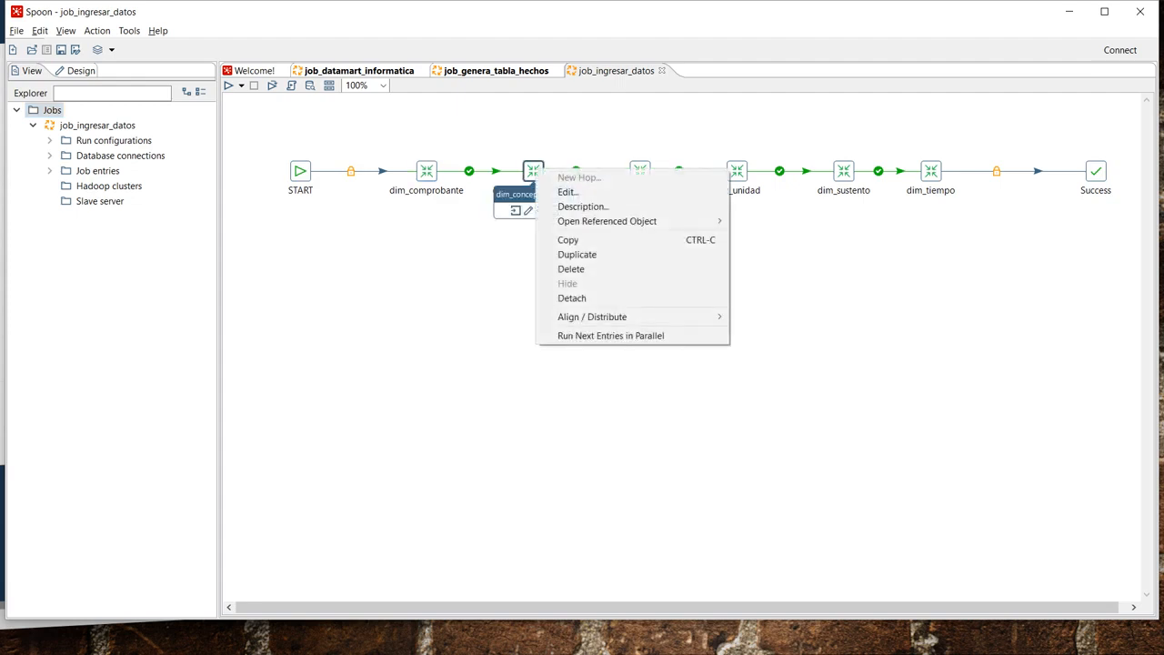
{"action": "mouse_move", "coordinate": [637, 221]}
{"action": "left_click", "coordinate": [779, 221]}
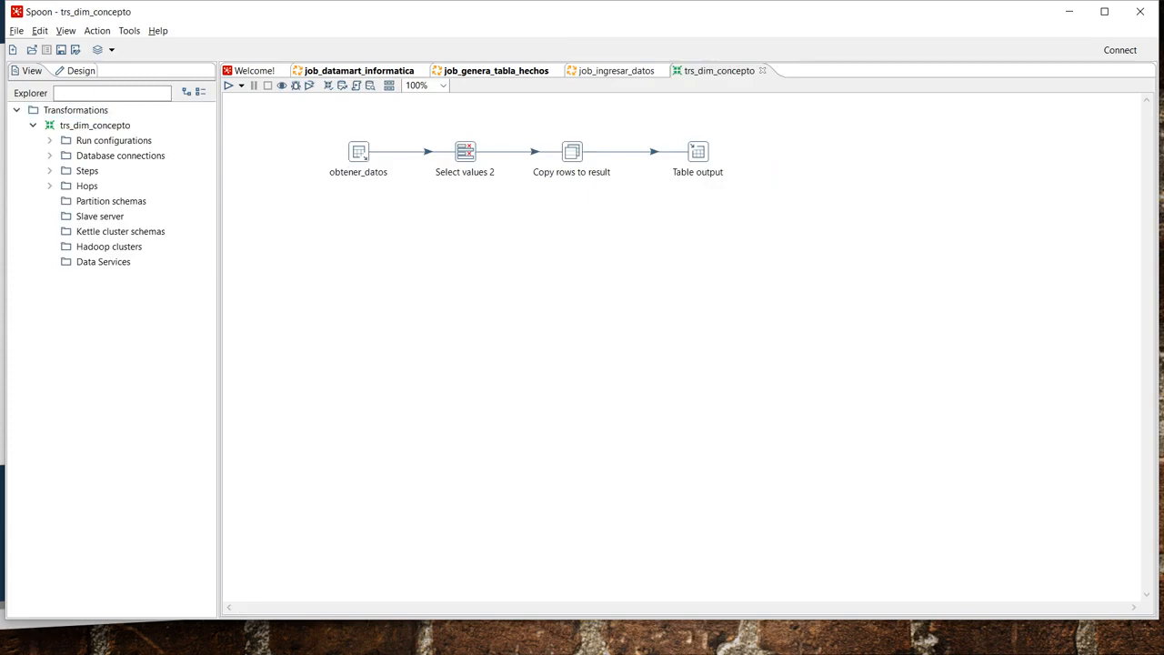
{"action": "double_click", "coordinate": [358, 152]}
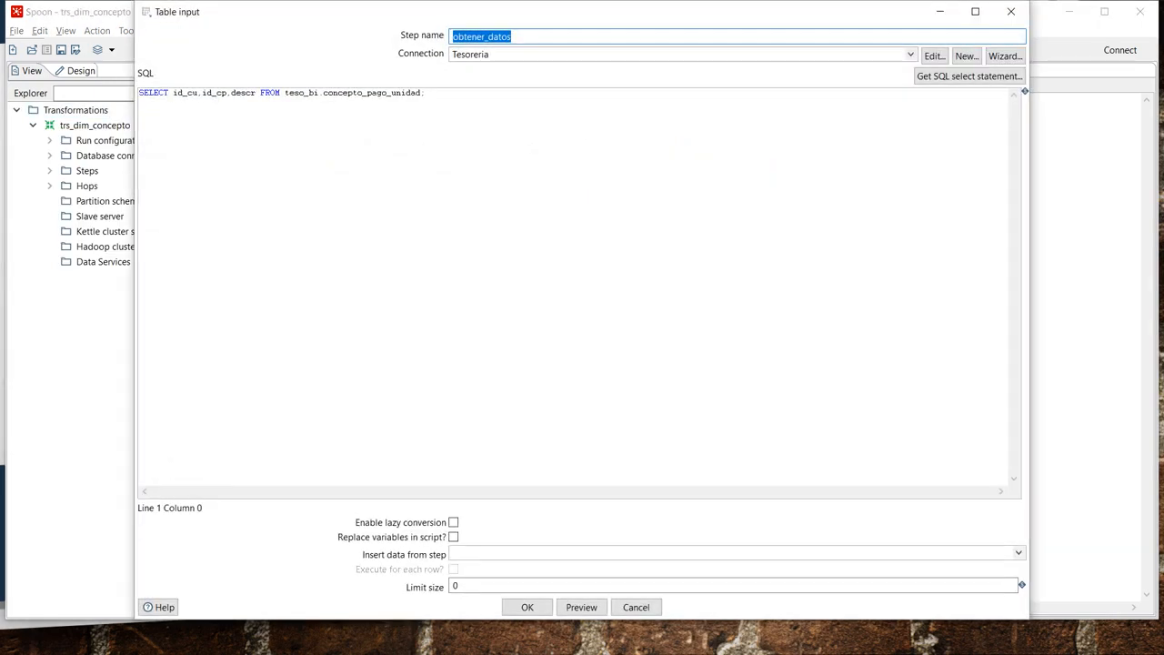
{"action": "key", "text": "Escape"}
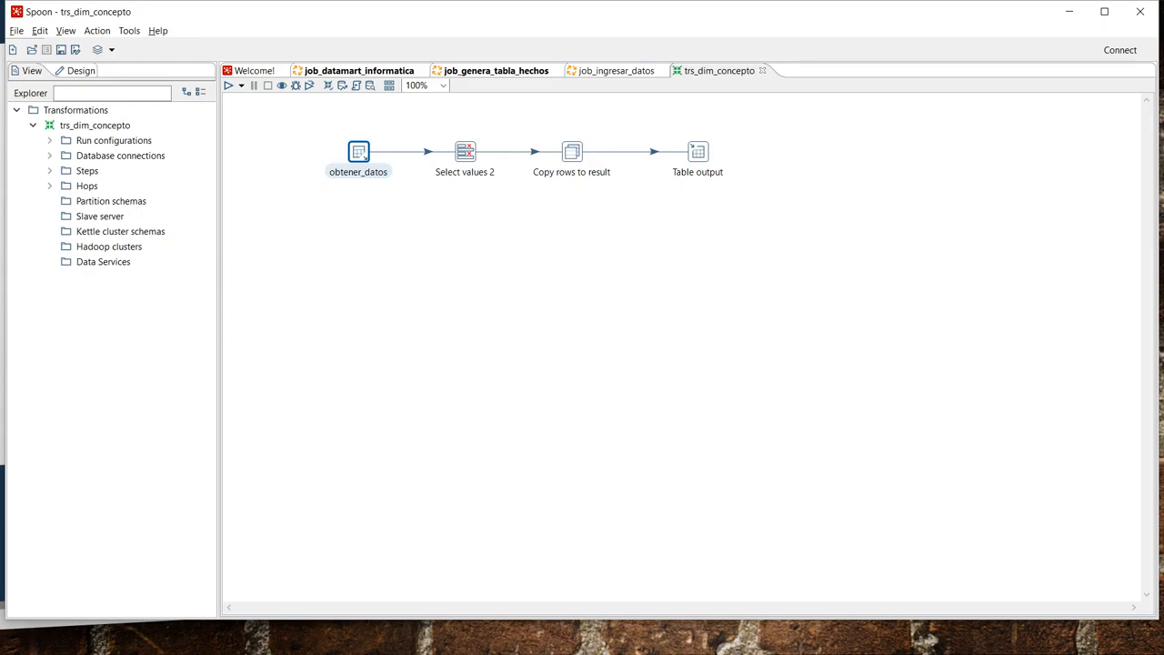
Review the Table output step's target table, database field mapping and generated SQL, then close the trs_dim_concepto transformation
{"action": "double_click", "coordinate": [698, 152]}
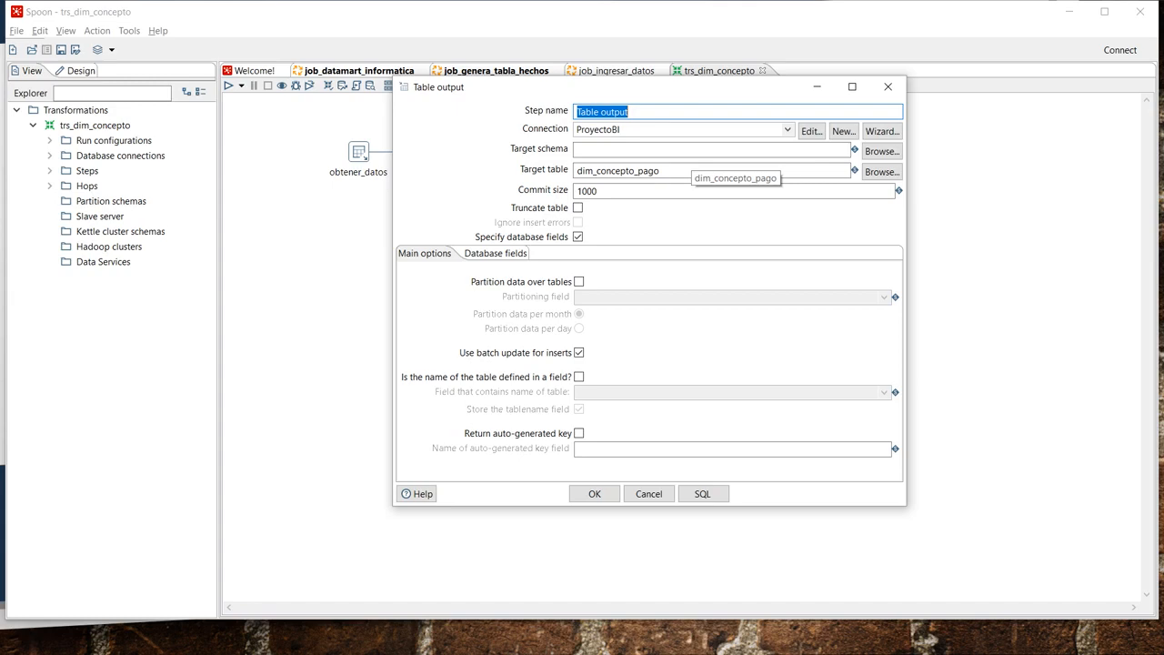
{"action": "left_click", "coordinate": [495, 253]}
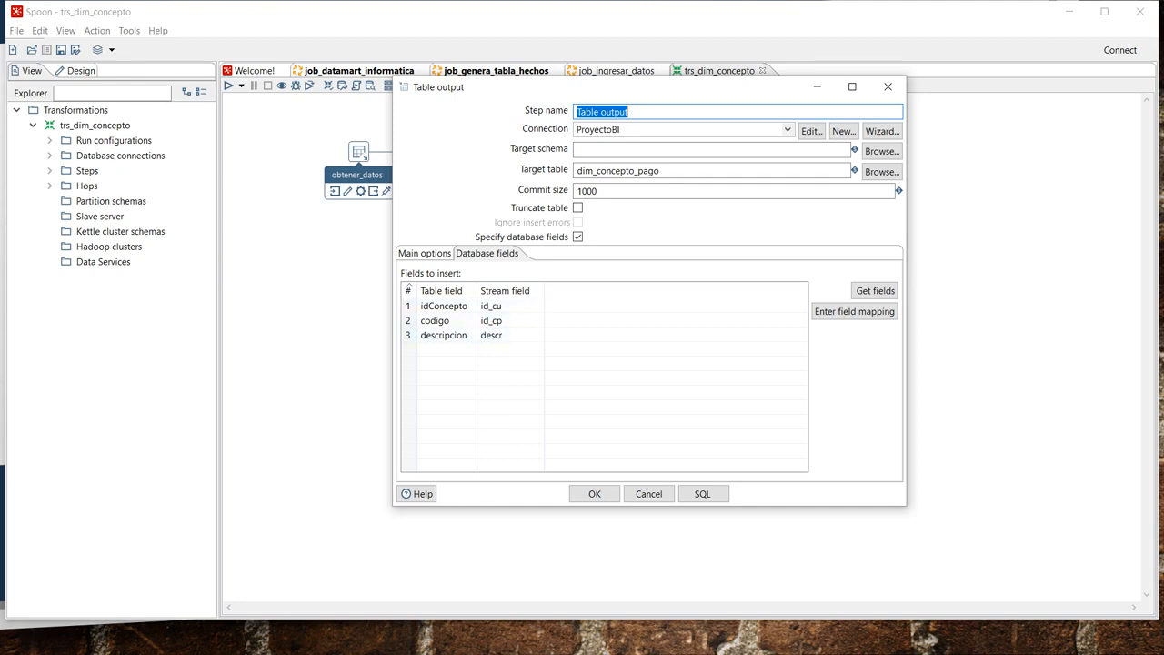
{"action": "left_click", "coordinate": [702, 493]}
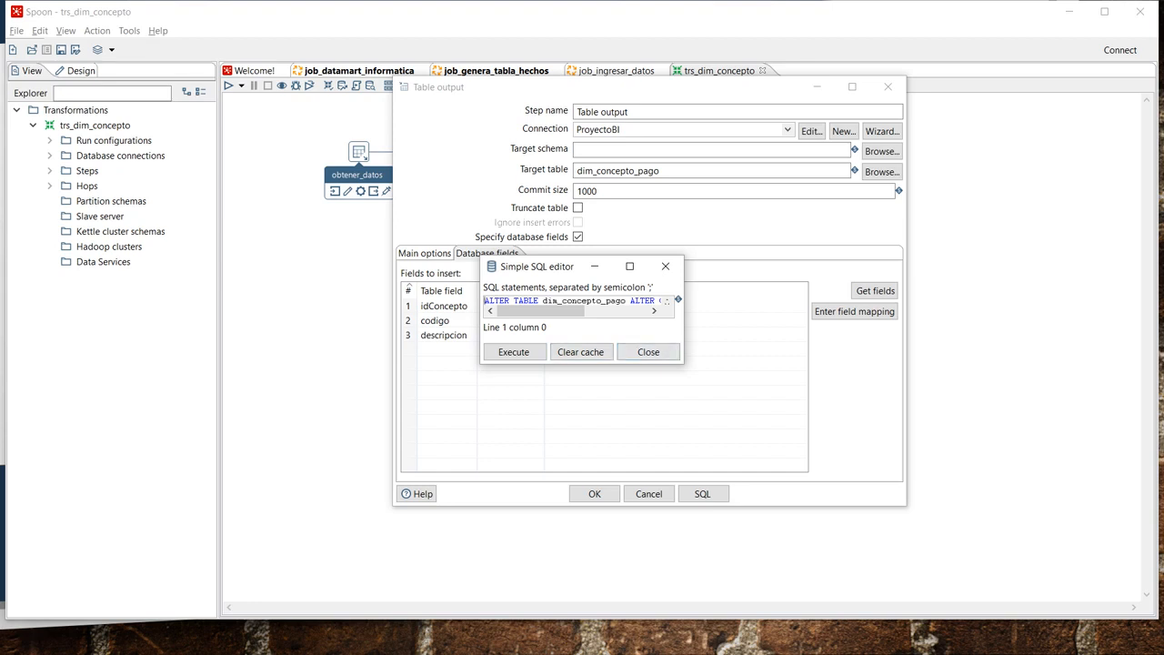
{"action": "left_click_drag", "start_coordinate": [683, 362], "coordinate": [750, 446]}
{"action": "mouse_move", "coordinate": [592, 393]}
{"action": "left_mouse_down"}
{"action": "mouse_move", "coordinate": [635, 393]}
{"action": "mouse_move", "coordinate": [590, 394]}
{"action": "left_mouse_up"}
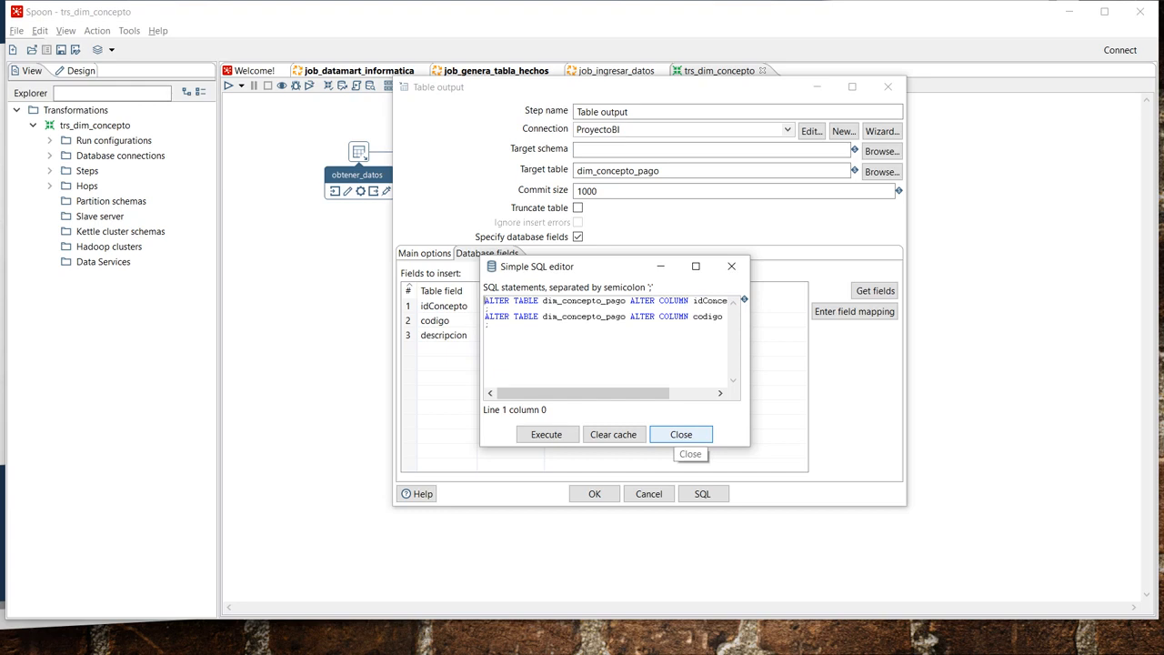
{"action": "left_click", "coordinate": [681, 434]}
{"action": "left_click", "coordinate": [594, 493]}
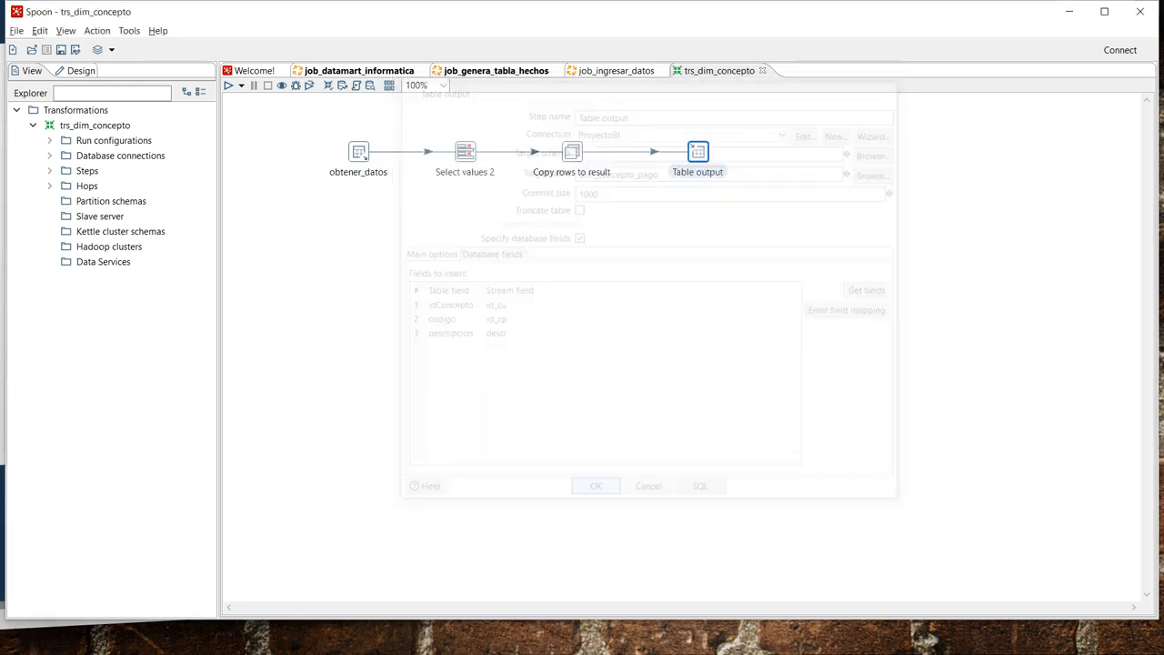
{"action": "key", "text": "ctrl+w"}
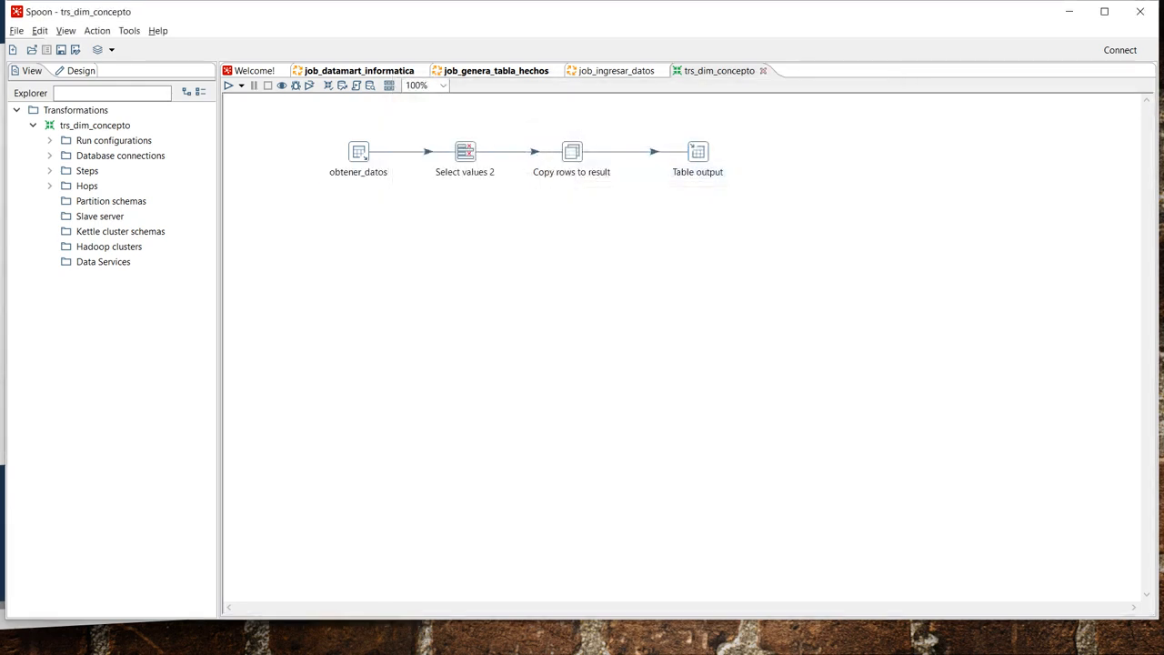
Open the transformation referenced by dim_producto, look over its step flow and close it
{"action": "right_click", "coordinate": [640, 171]}
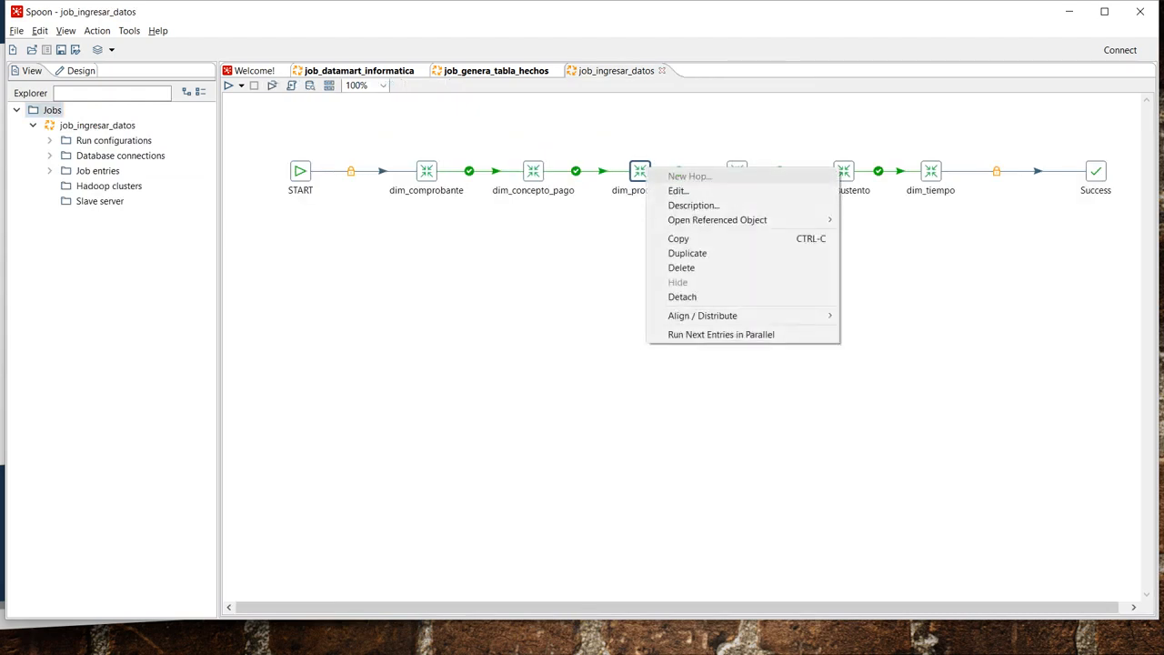
{"action": "mouse_move", "coordinate": [718, 219]}
{"action": "left_click", "coordinate": [889, 219]}
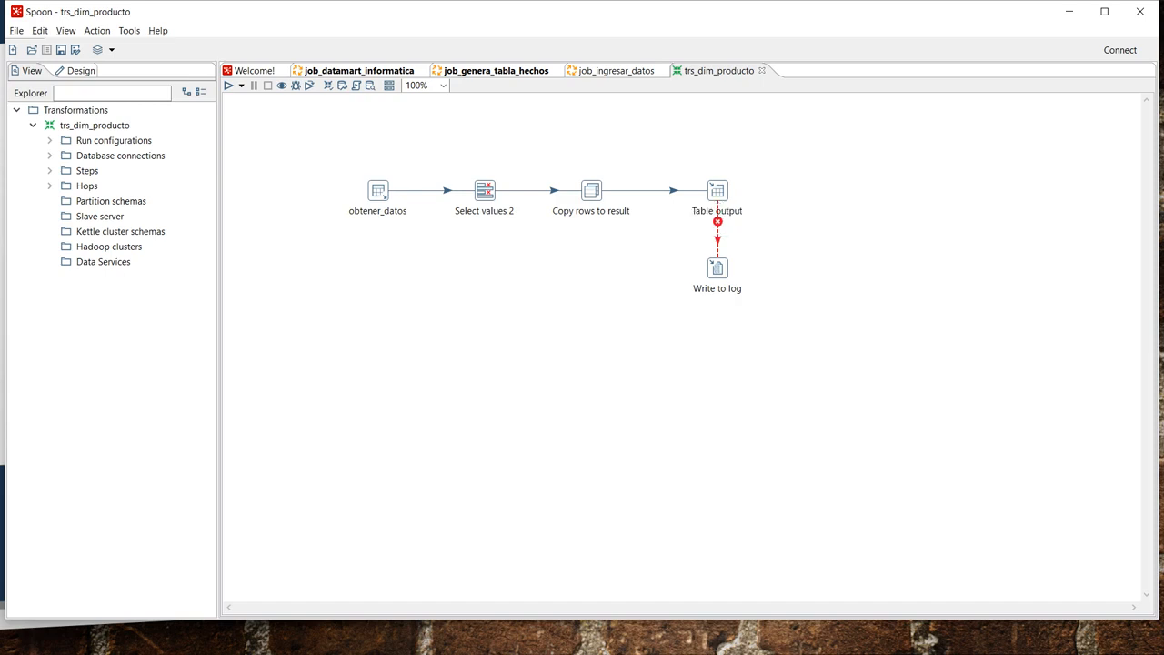
{"action": "left_click", "coordinate": [762, 70]}
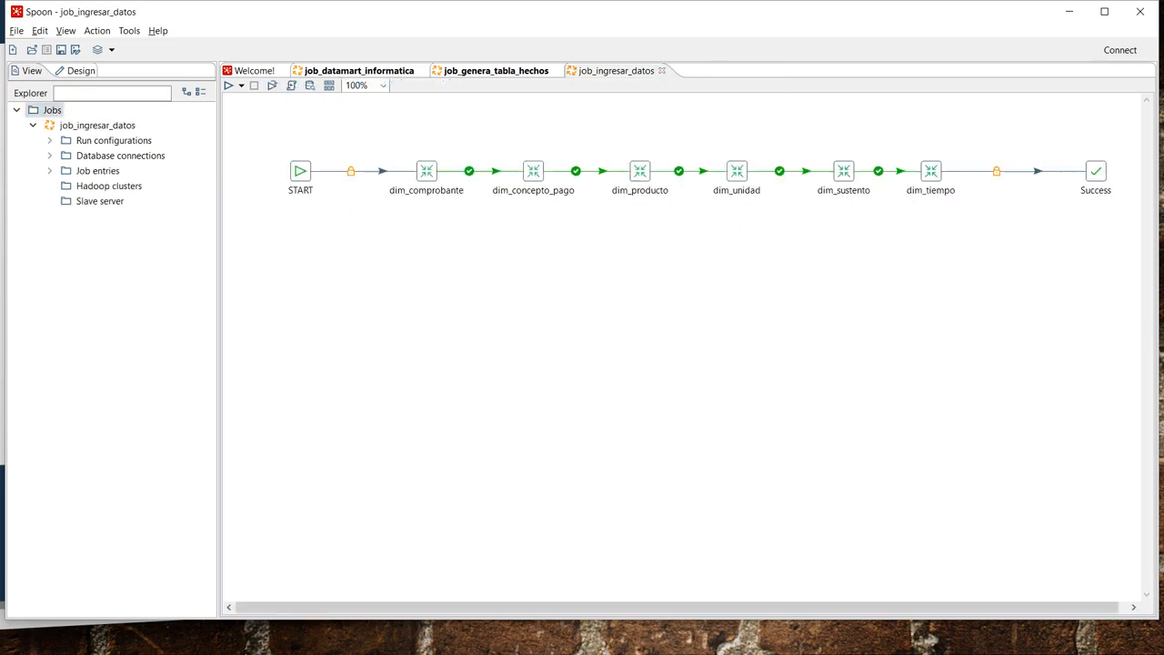
Open the transformation referenced by dim_unidad, look over its step flow and close it
{"action": "right_click", "coordinate": [739, 177]}
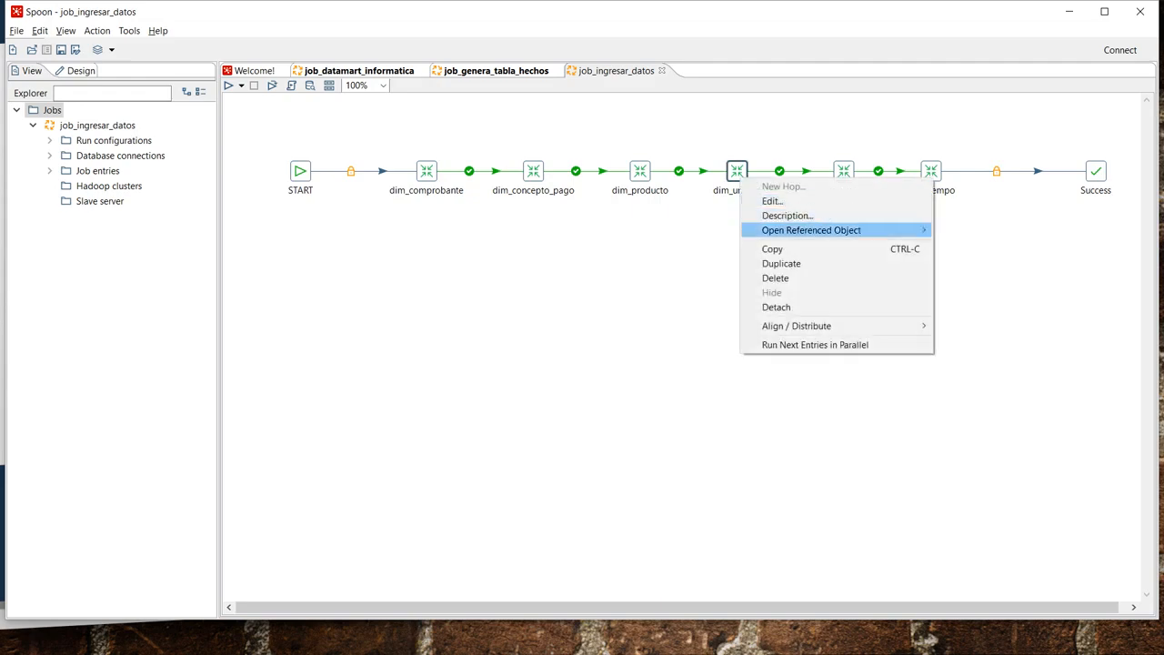
{"action": "mouse_move", "coordinate": [810, 231]}
{"action": "left_click", "coordinate": [982, 230]}
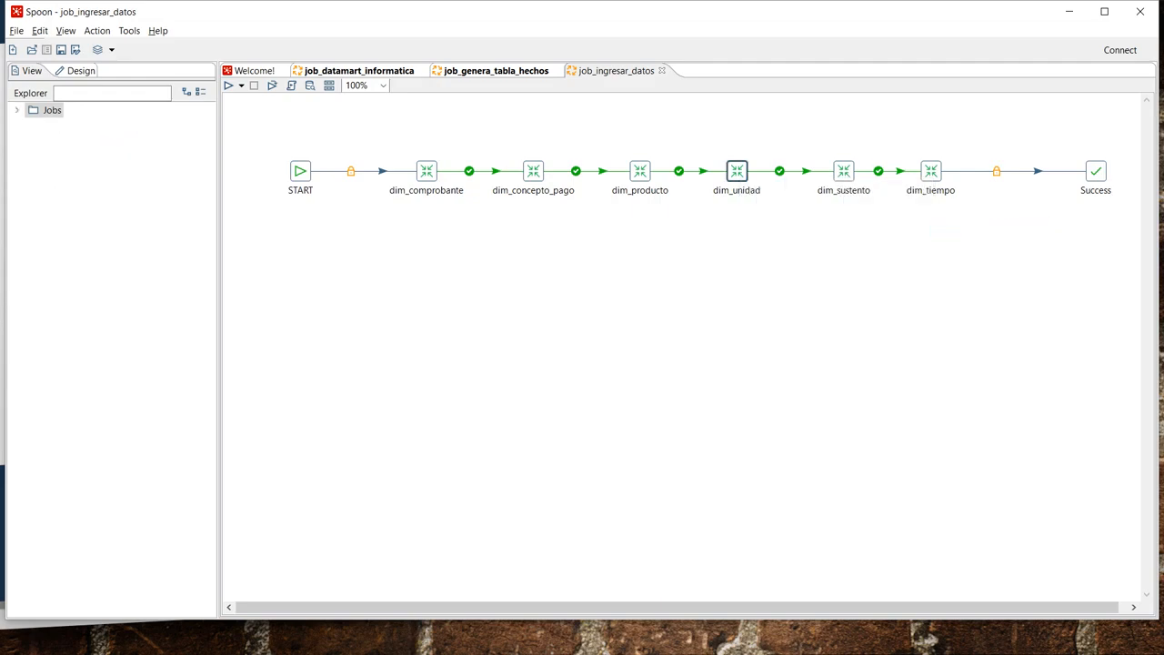
{"action": "left_click", "coordinate": [398, 181]}
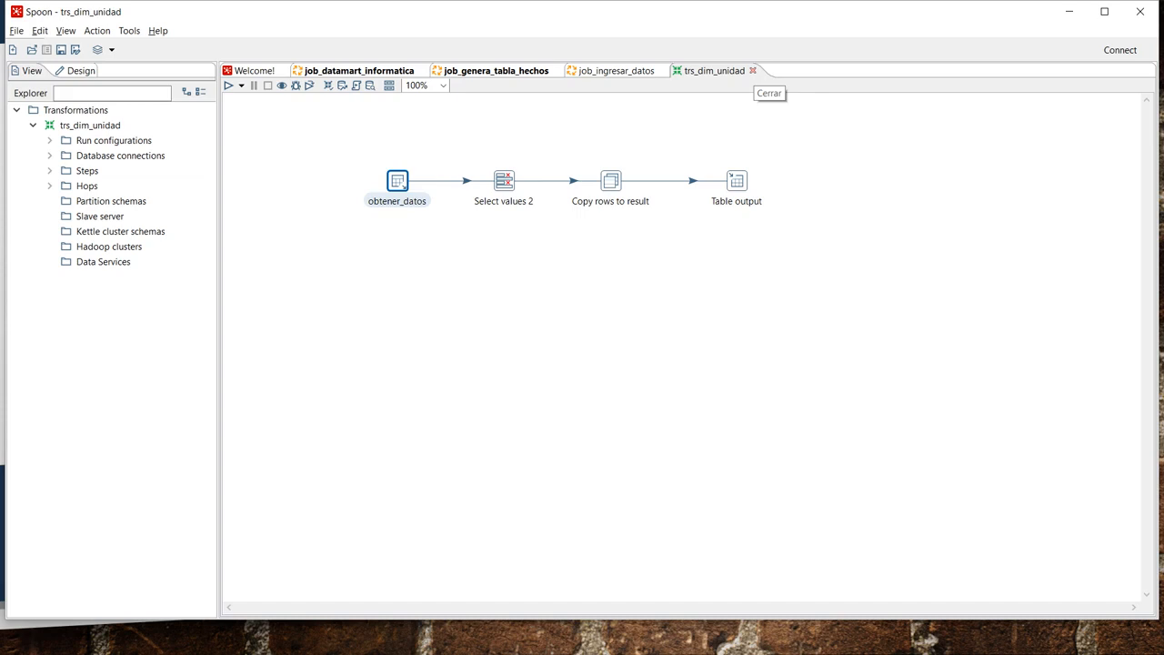
{"action": "left_click", "coordinate": [752, 70]}
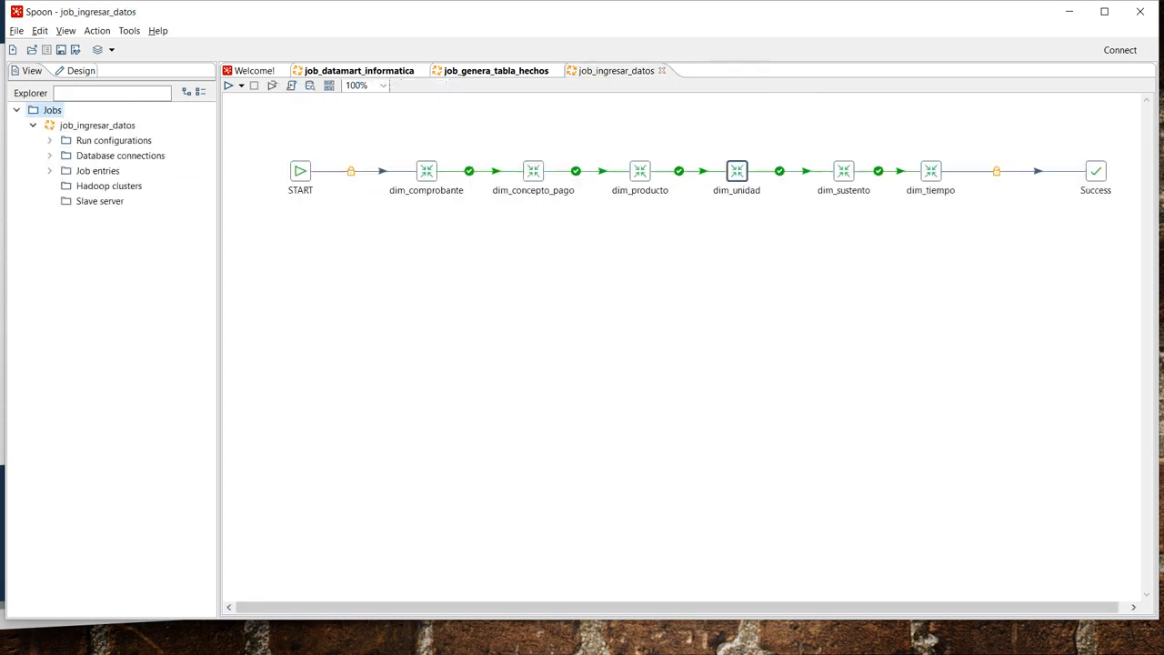
Open the transformation referenced by dim_sustento, look over its step flow and close it
{"action": "left_click", "coordinate": [844, 171]}
{"action": "right_click", "coordinate": [845, 176]}
{"action": "mouse_move", "coordinate": [917, 230]}
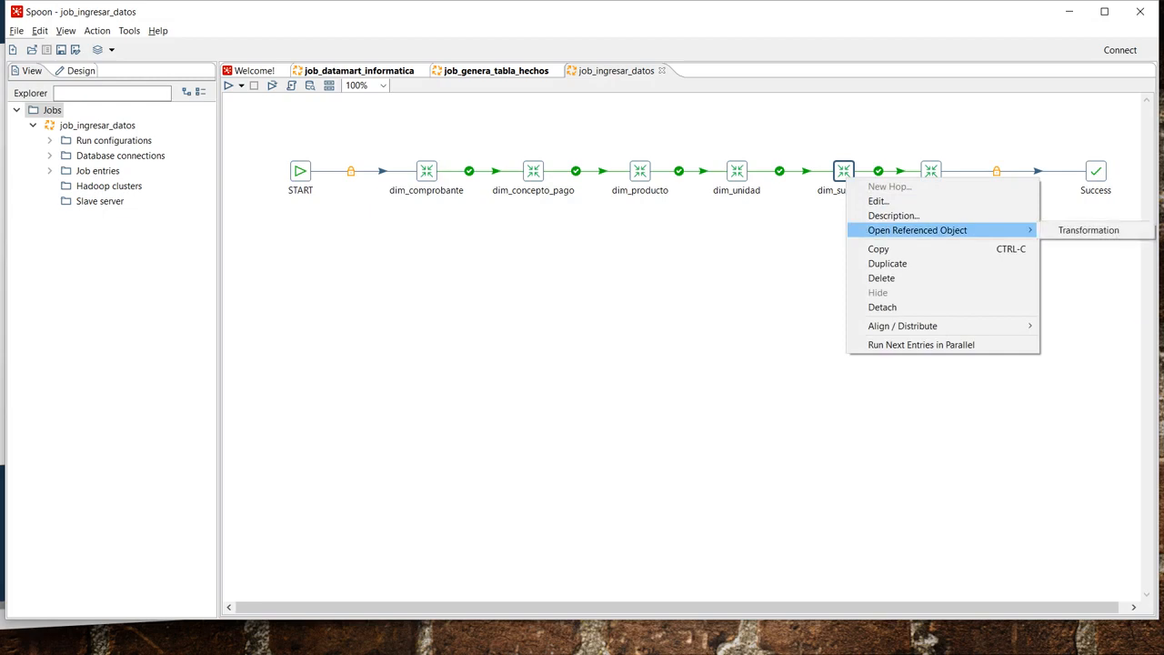
{"action": "left_click", "coordinate": [1089, 230]}
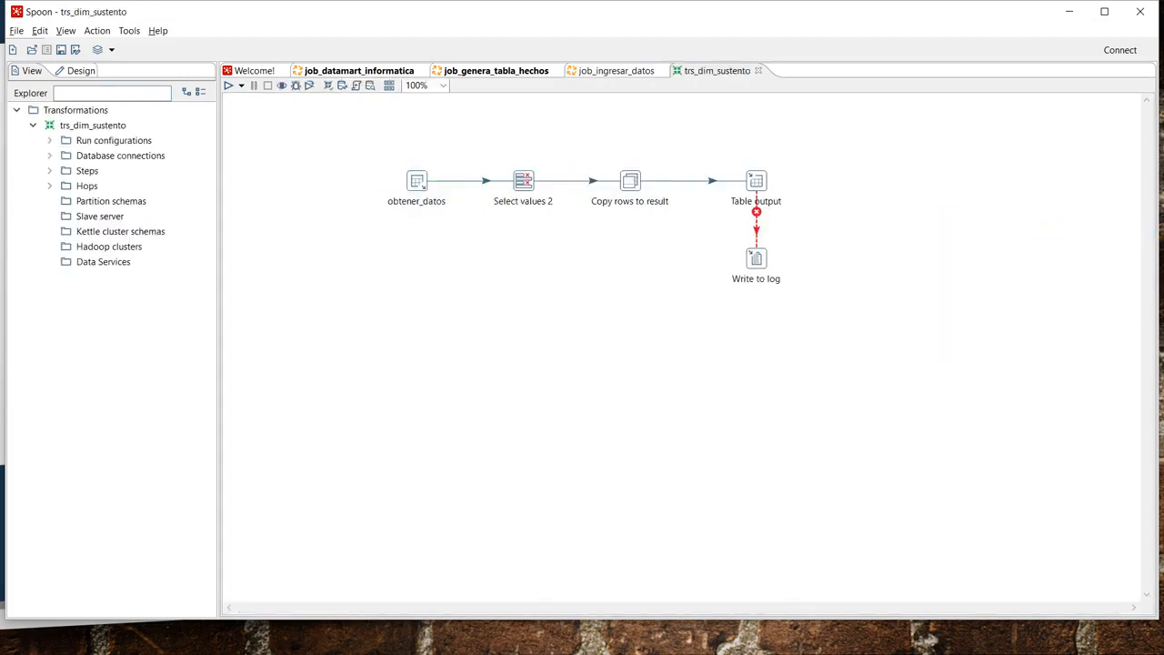
{"action": "left_click", "coordinate": [758, 70]}
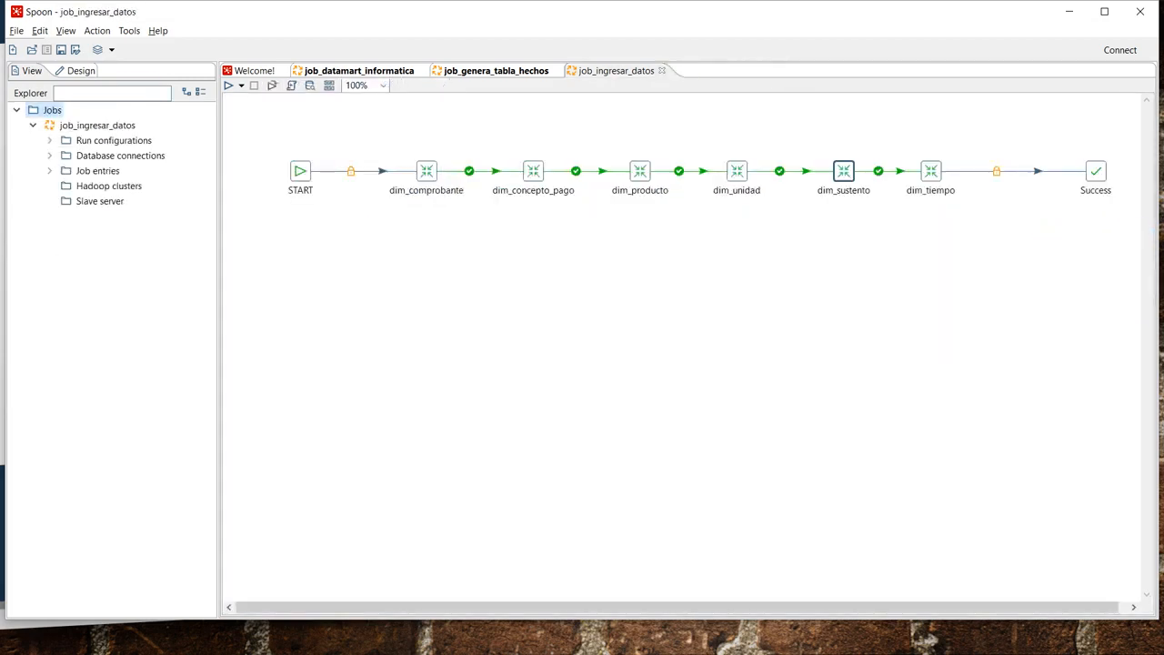
{"action": "right_click", "coordinate": [931, 170]}
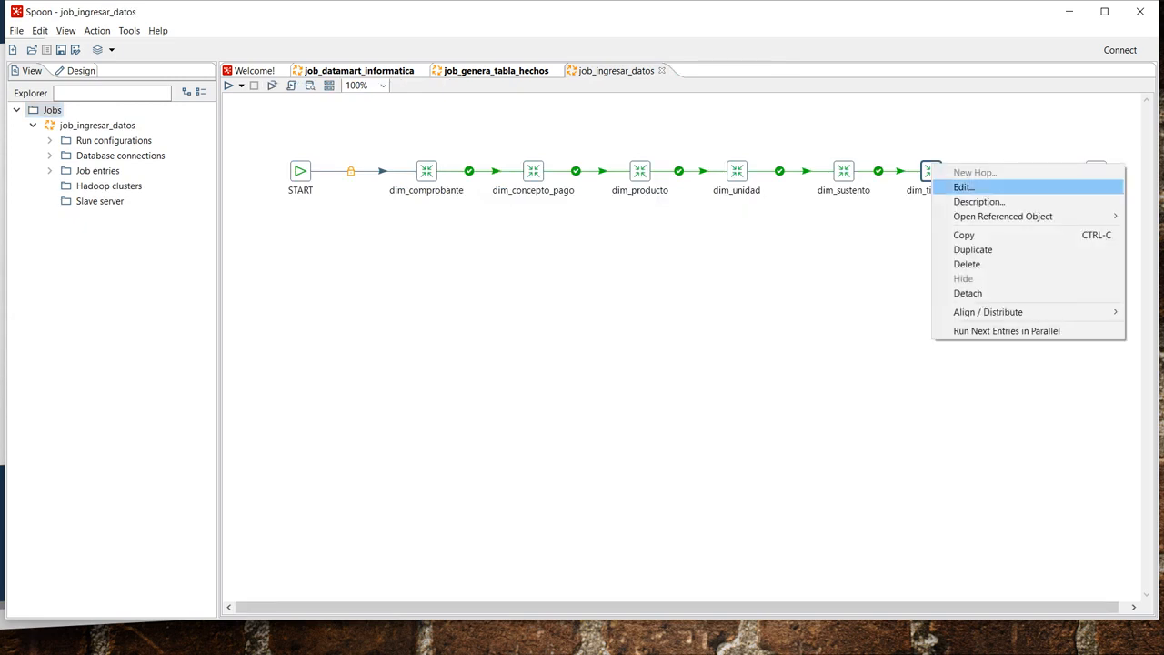
{"action": "left_click", "coordinate": [973, 200]}
{"action": "key", "text": "Escape"}
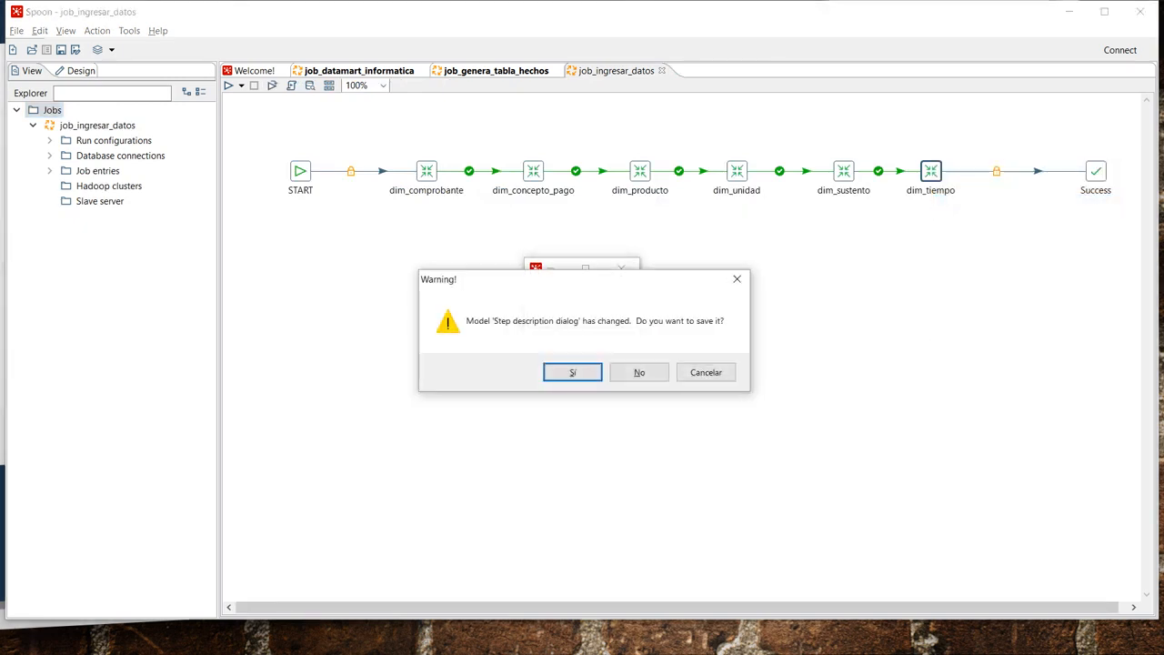
{"action": "left_click", "coordinate": [706, 372]}
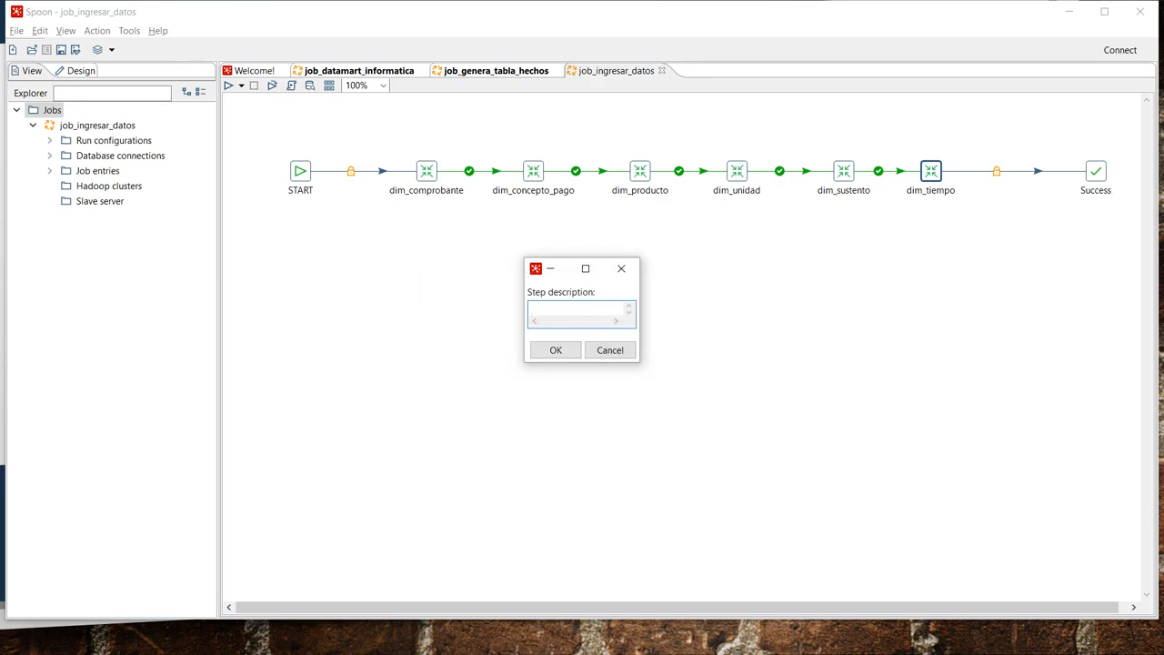
{"action": "left_click", "coordinate": [626, 267]}
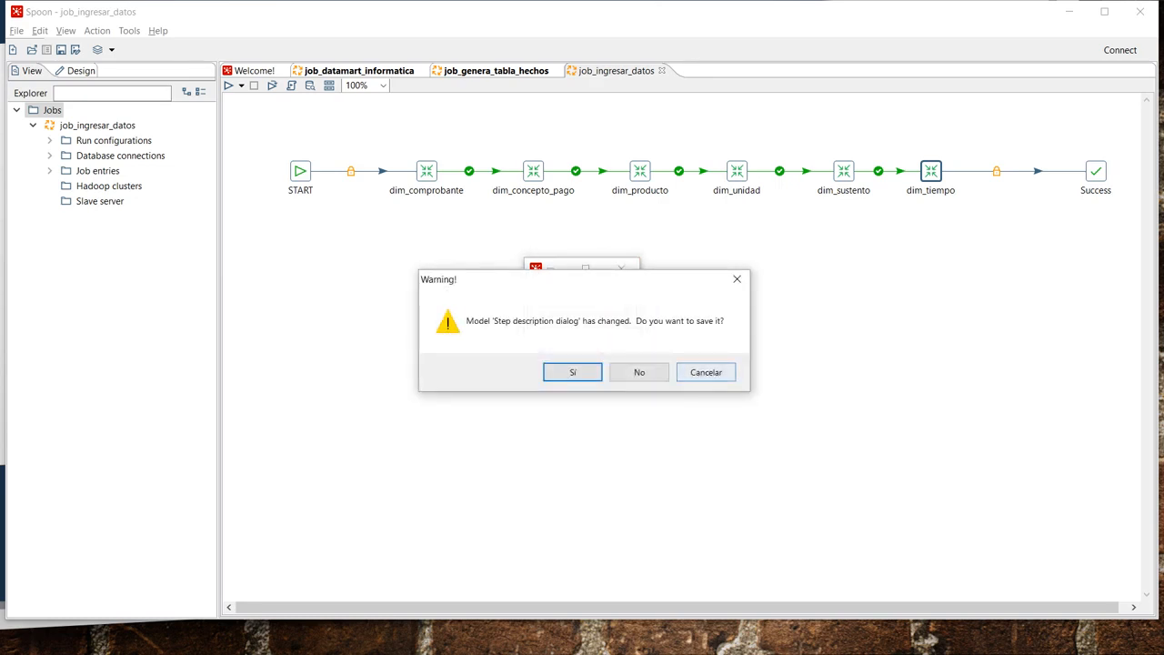
{"action": "left_click", "coordinate": [706, 372]}
{"action": "left_click", "coordinate": [610, 349]}
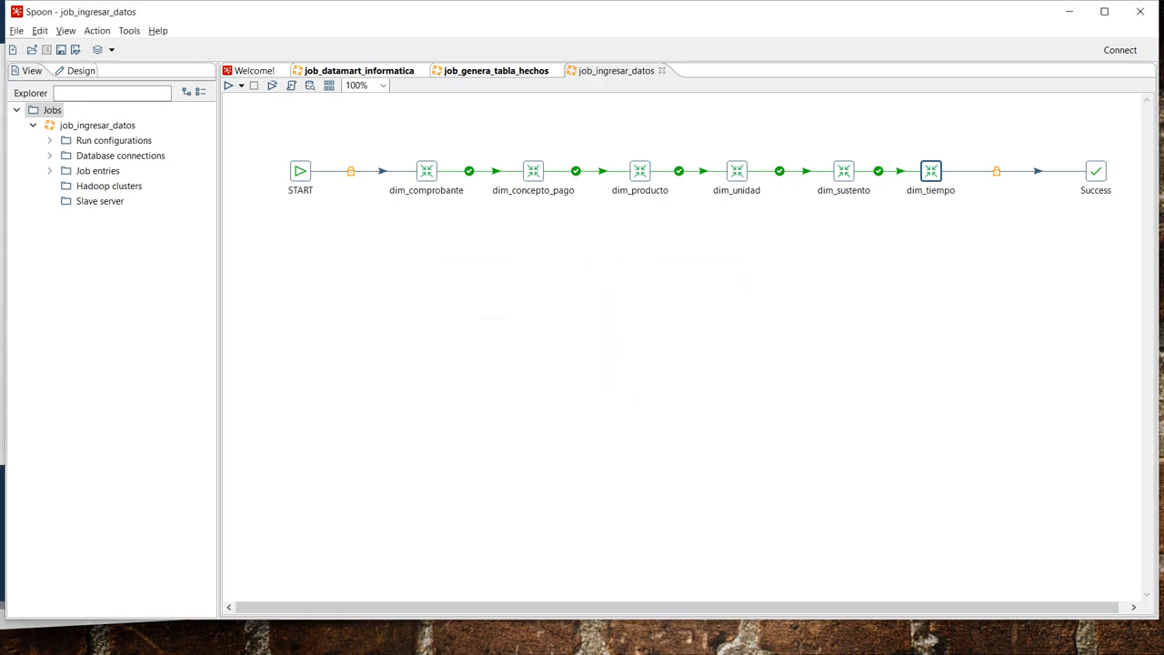
Open the transformation referenced by the dim_tiempo job entry
{"action": "right_click", "coordinate": [936, 171]}
{"action": "mouse_move", "coordinate": [991, 224]}
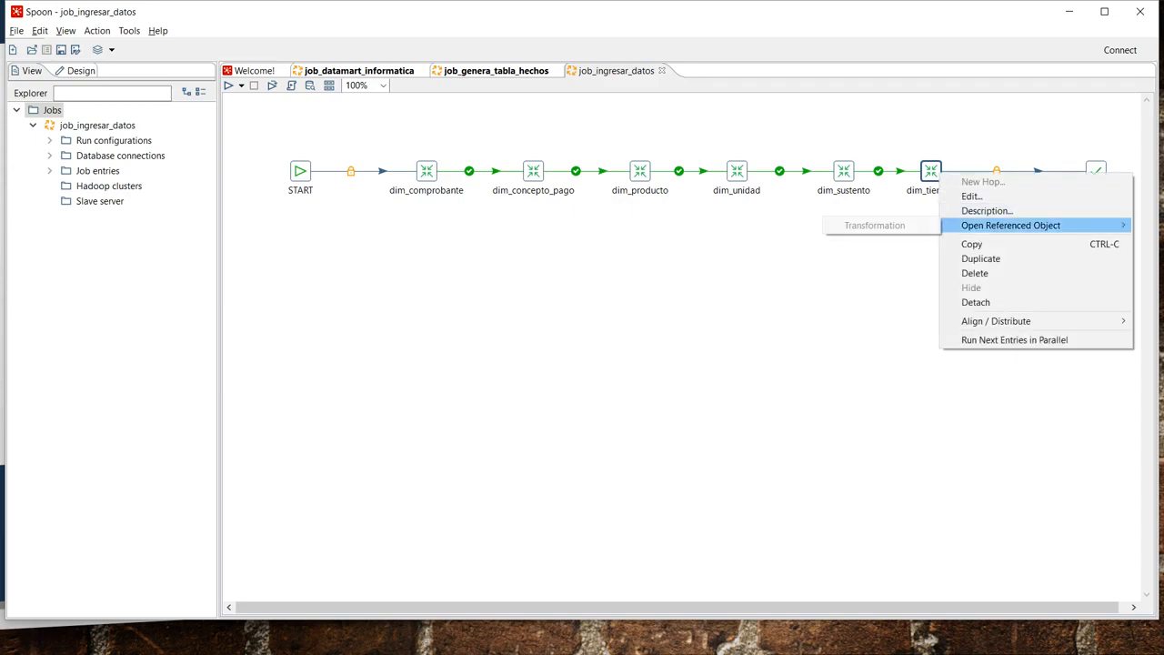
{"action": "left_click", "coordinate": [875, 224]}
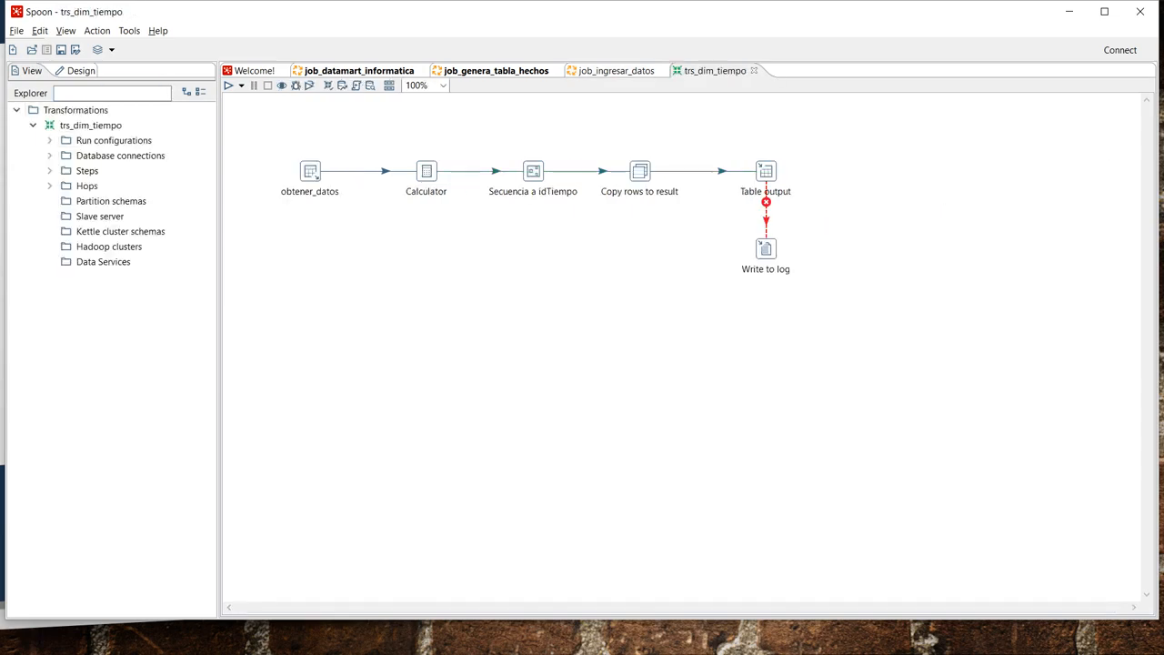
Review the connection and SQL query of the obtener_datos table input, then close its settings without changes
{"action": "double_click", "coordinate": [310, 171]}
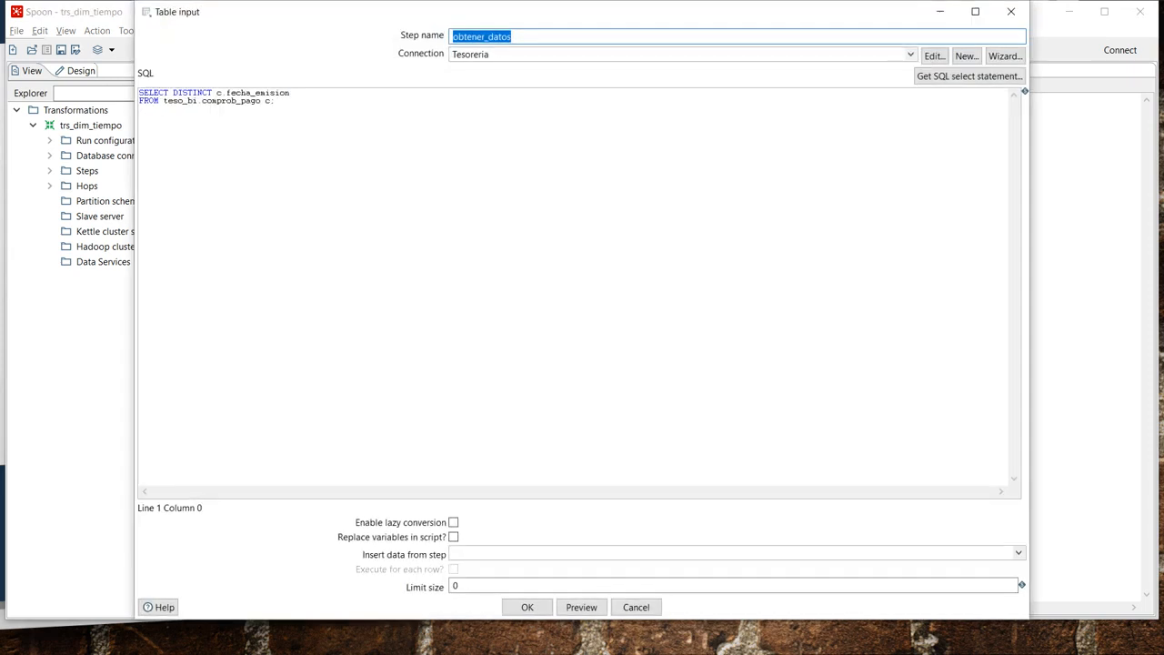
{"action": "left_click", "coordinate": [526, 607]}
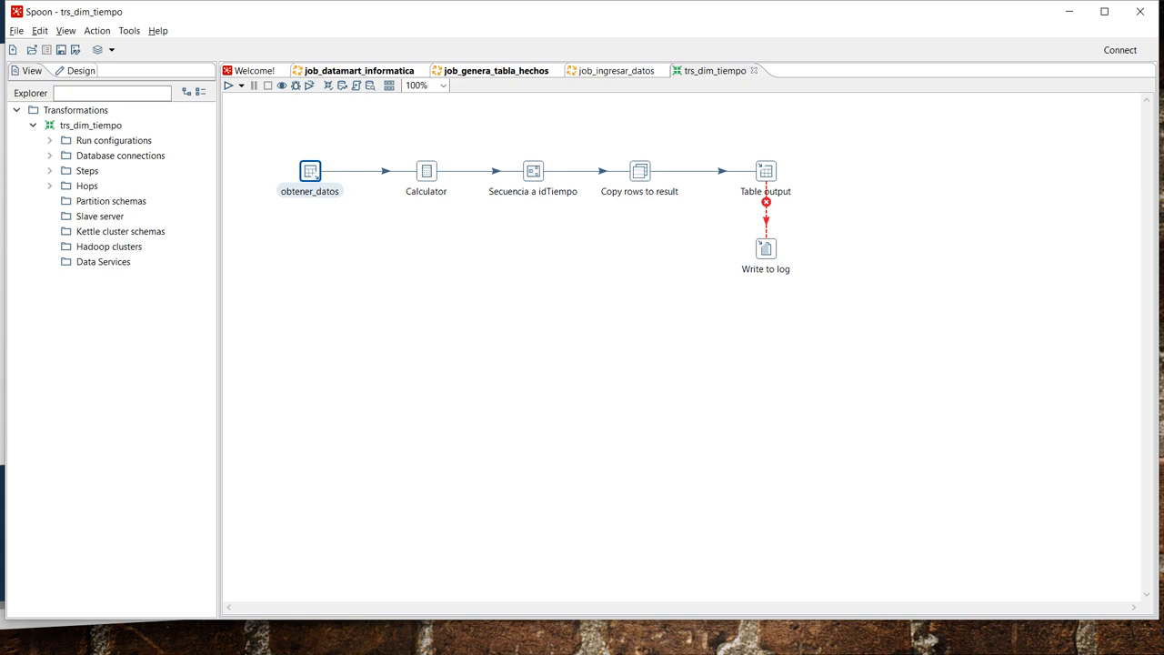
{"action": "double_click", "coordinate": [310, 171]}
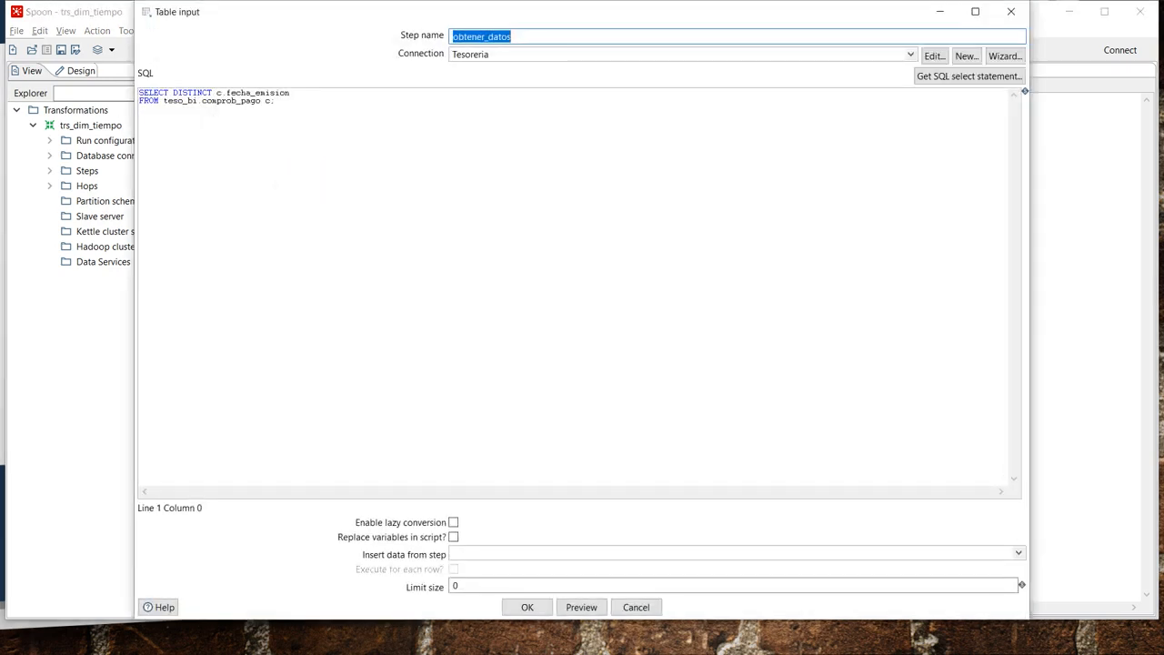
{"action": "left_click_drag", "start_coordinate": [291, 102], "coordinate": [127, 91]}
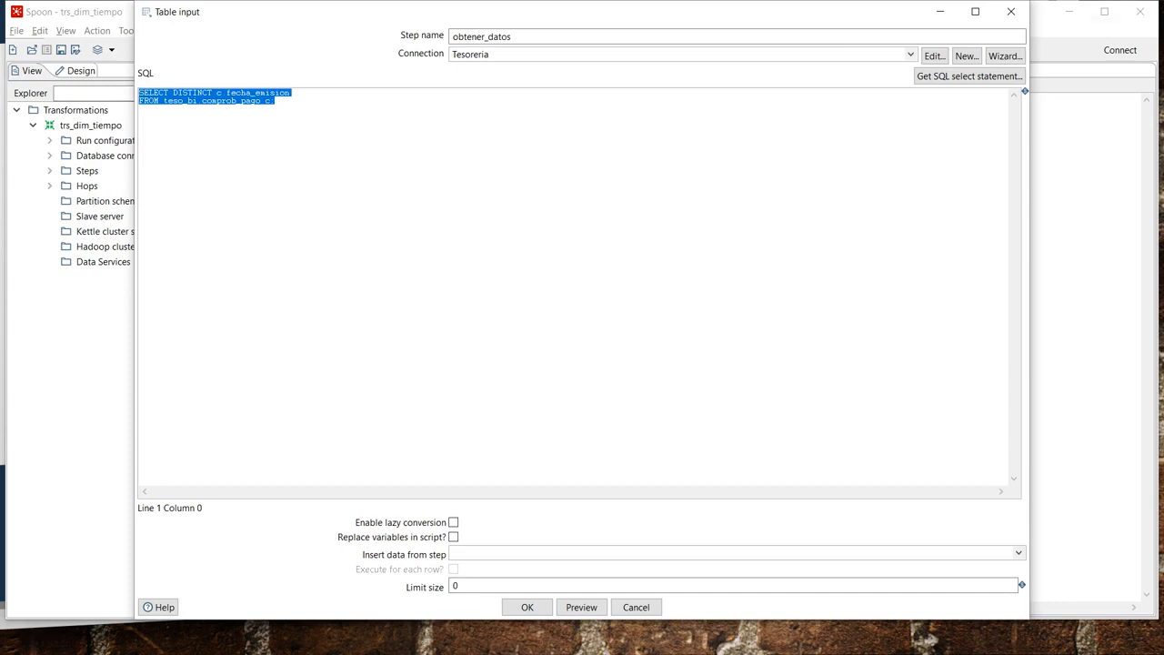
{"action": "left_click", "coordinate": [1010, 11]}
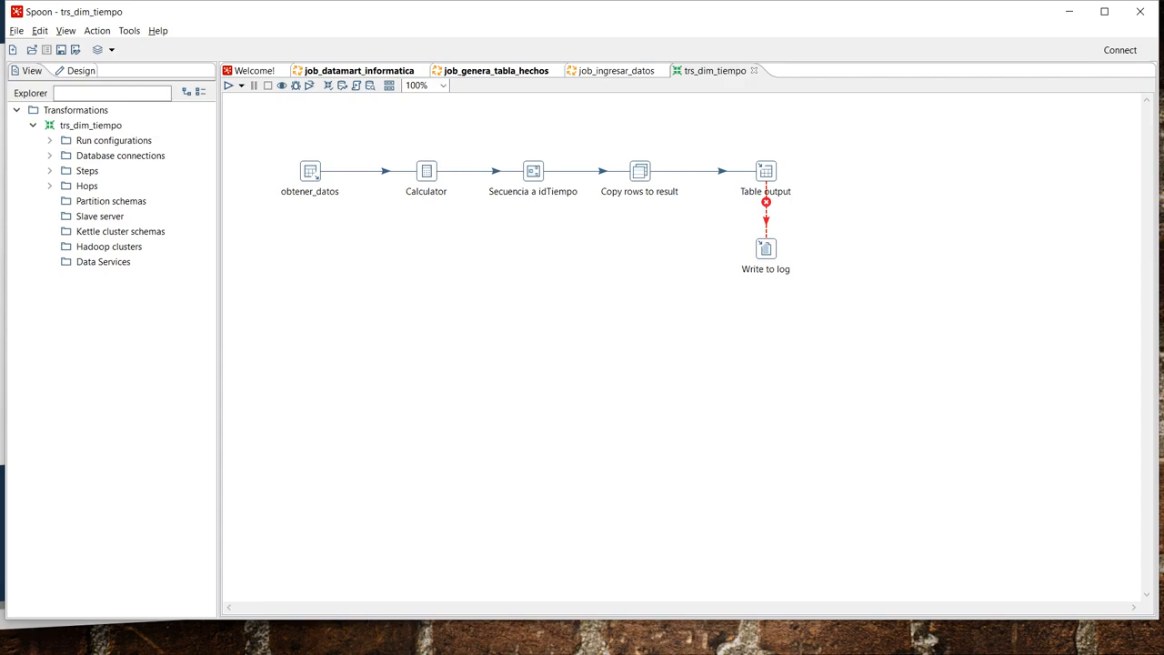
Review the Calculator step's date-derived fields and the counter settings of the Secuencia a idTiempo step
{"action": "double_click", "coordinate": [426, 171]}
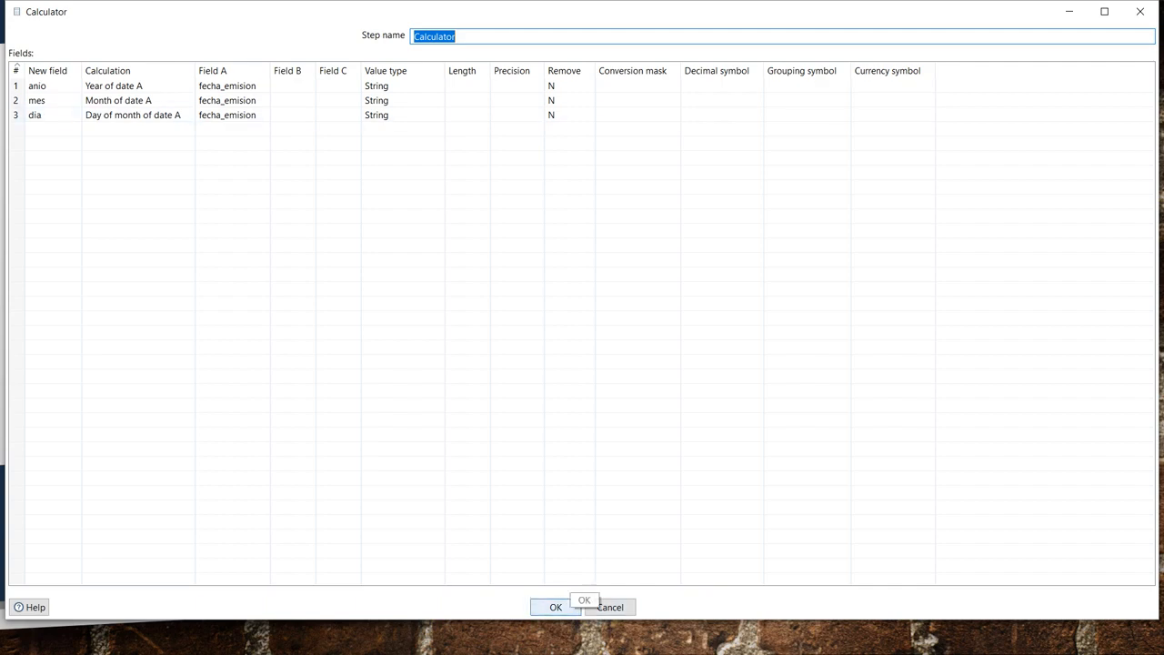
{"action": "left_click", "coordinate": [566, 606]}
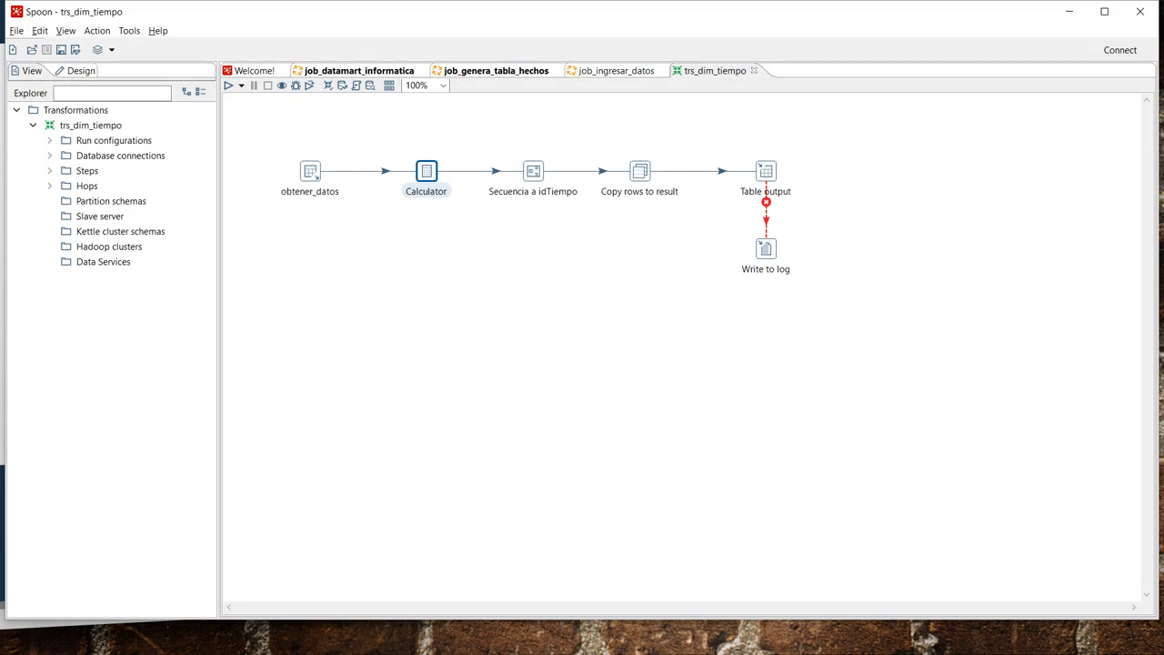
{"action": "right_click", "coordinate": [534, 170]}
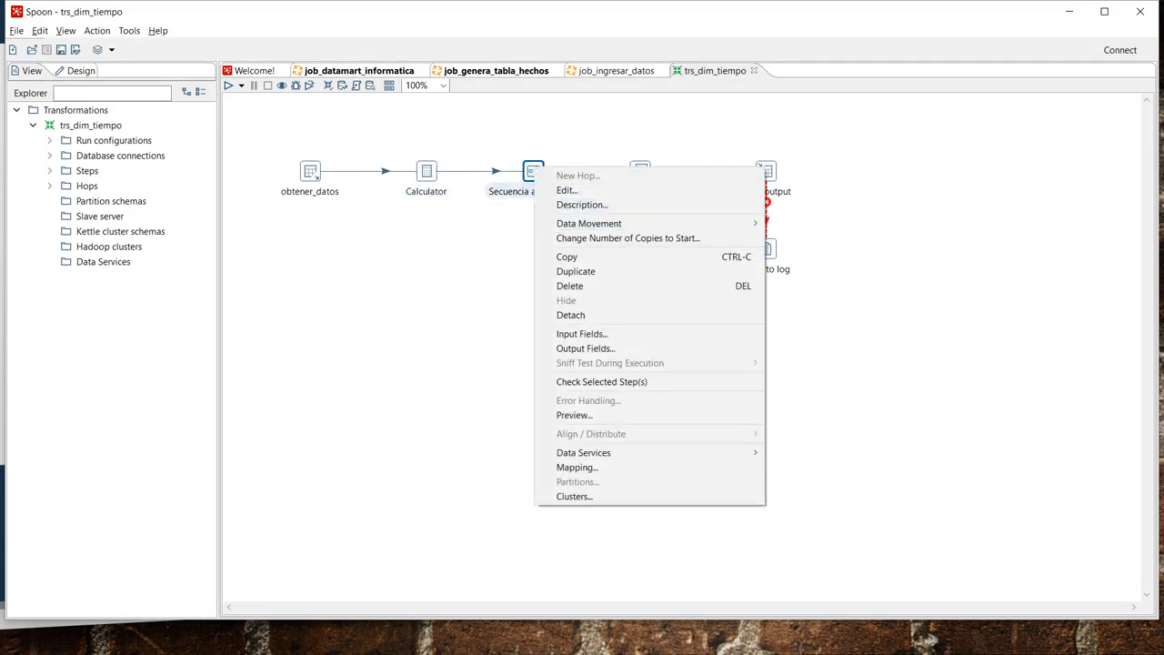
{"action": "left_click", "coordinate": [534, 170]}
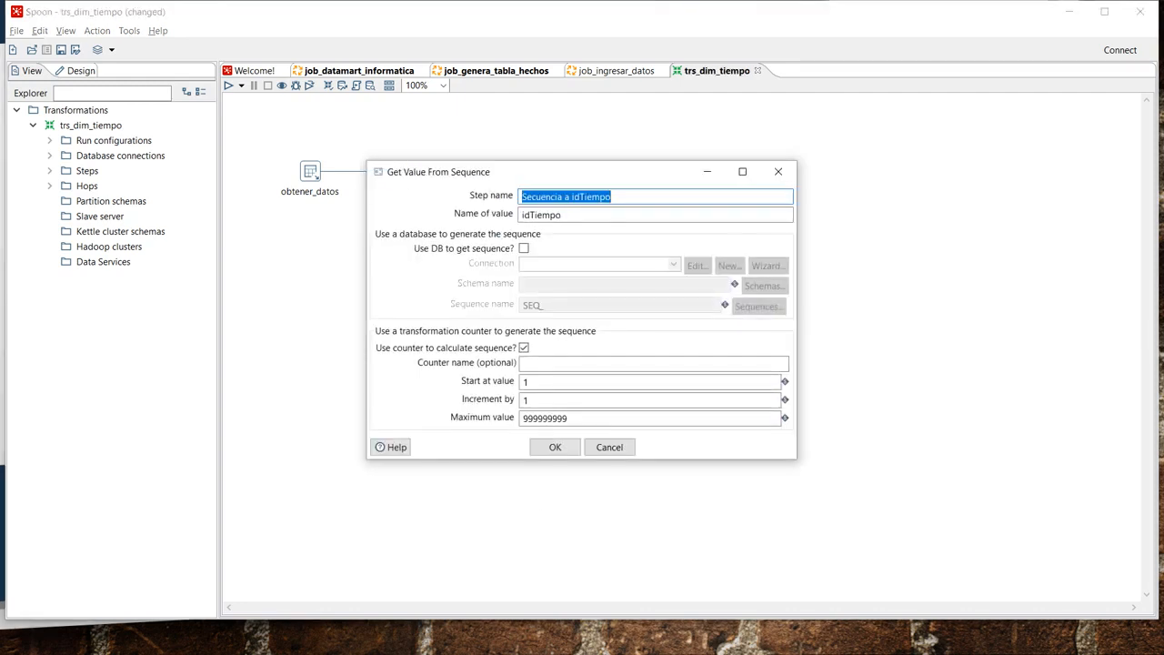
{"action": "key", "text": "Tab"}
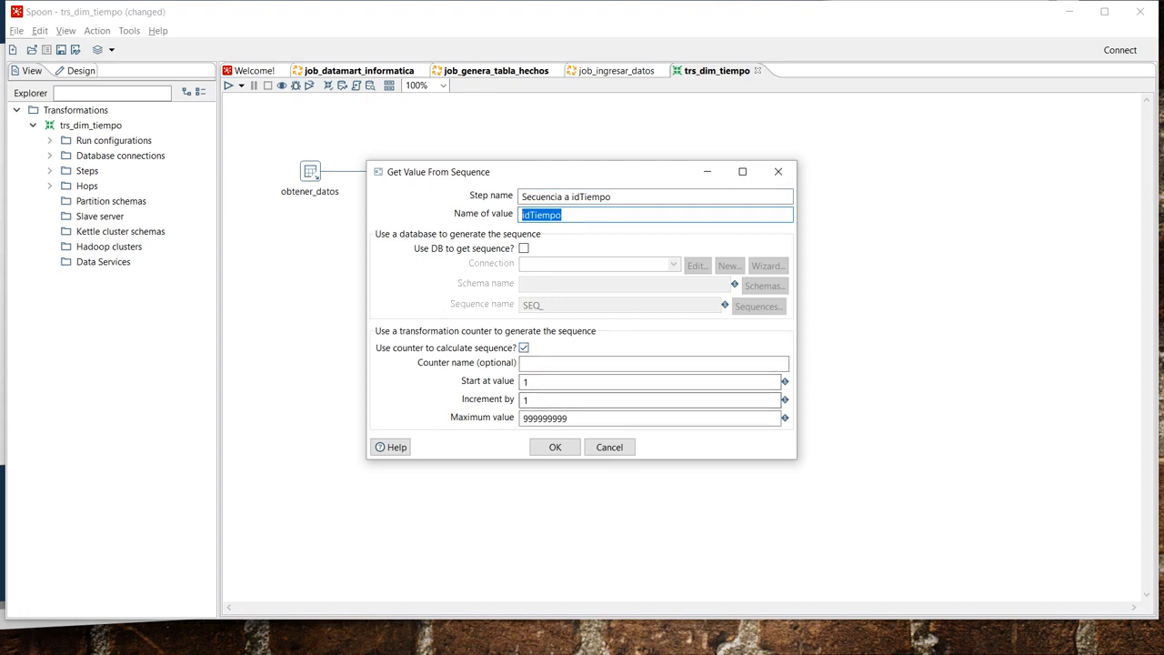
{"action": "left_click", "coordinate": [554, 447]}
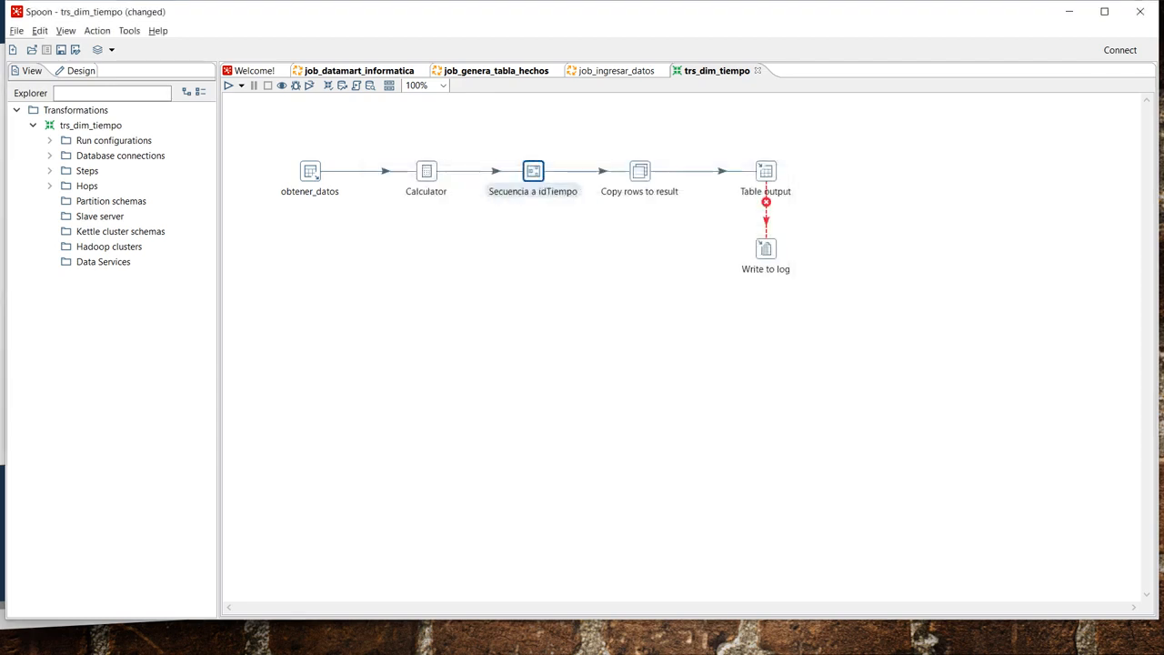
Review the Table output step's target table and database field mapping, then close the trs_dim_tiempo transformation
{"action": "left_click", "coordinate": [639, 171]}
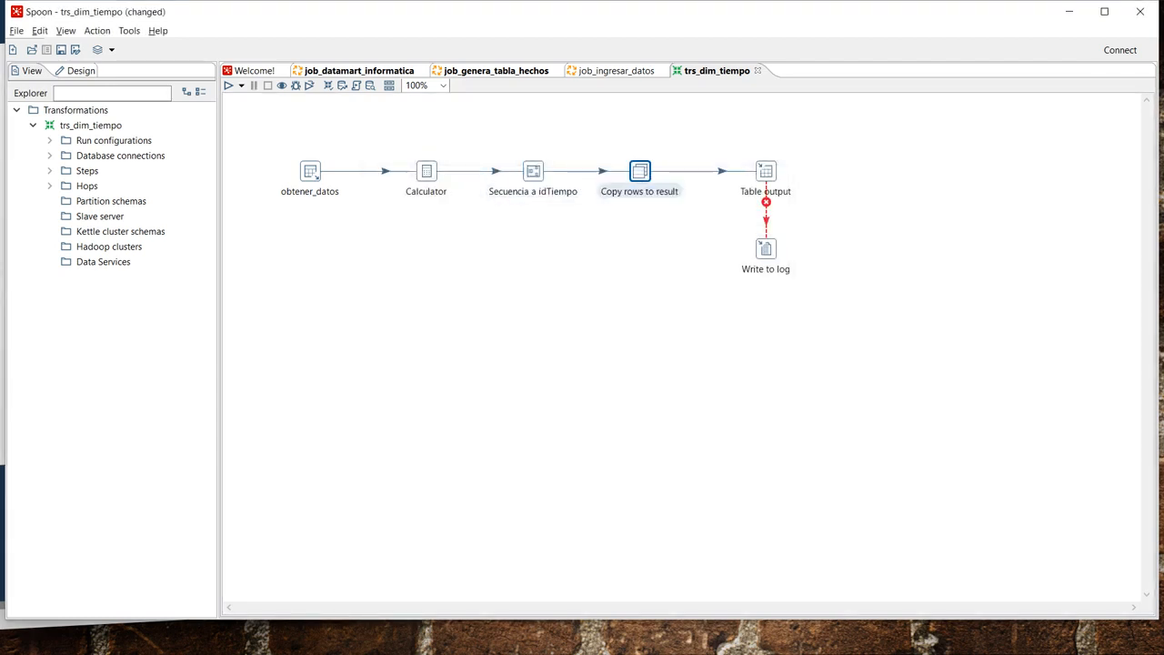
{"action": "mouse_move", "coordinate": [427, 171]}
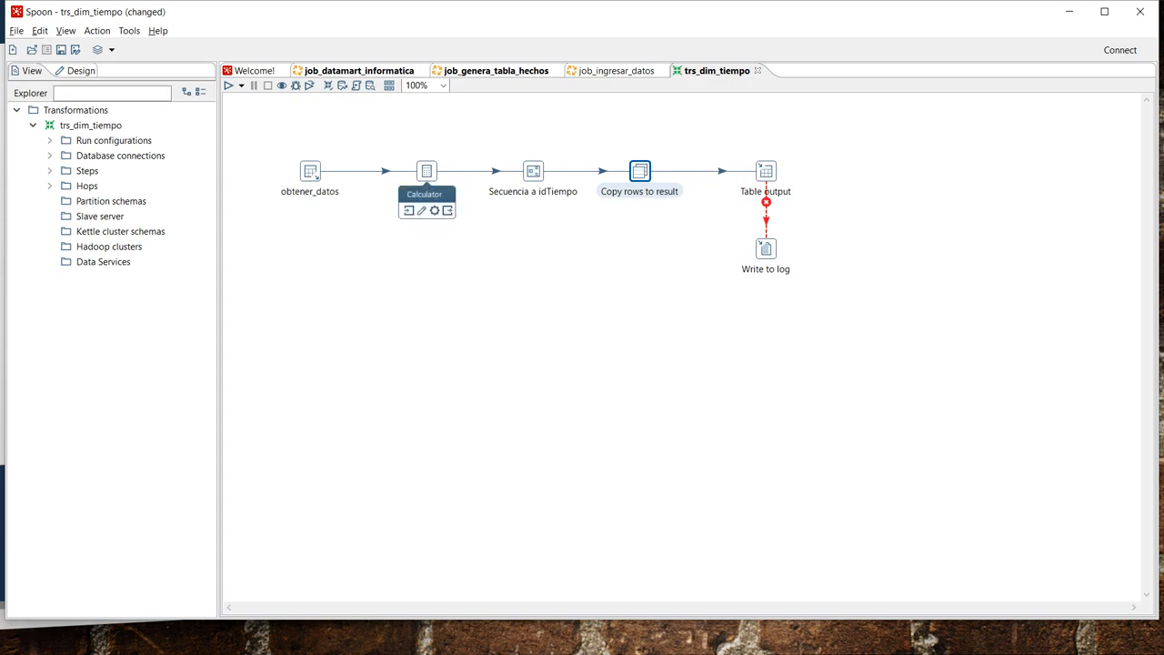
{"action": "mouse_move", "coordinate": [533, 171]}
{"action": "double_click", "coordinate": [766, 171]}
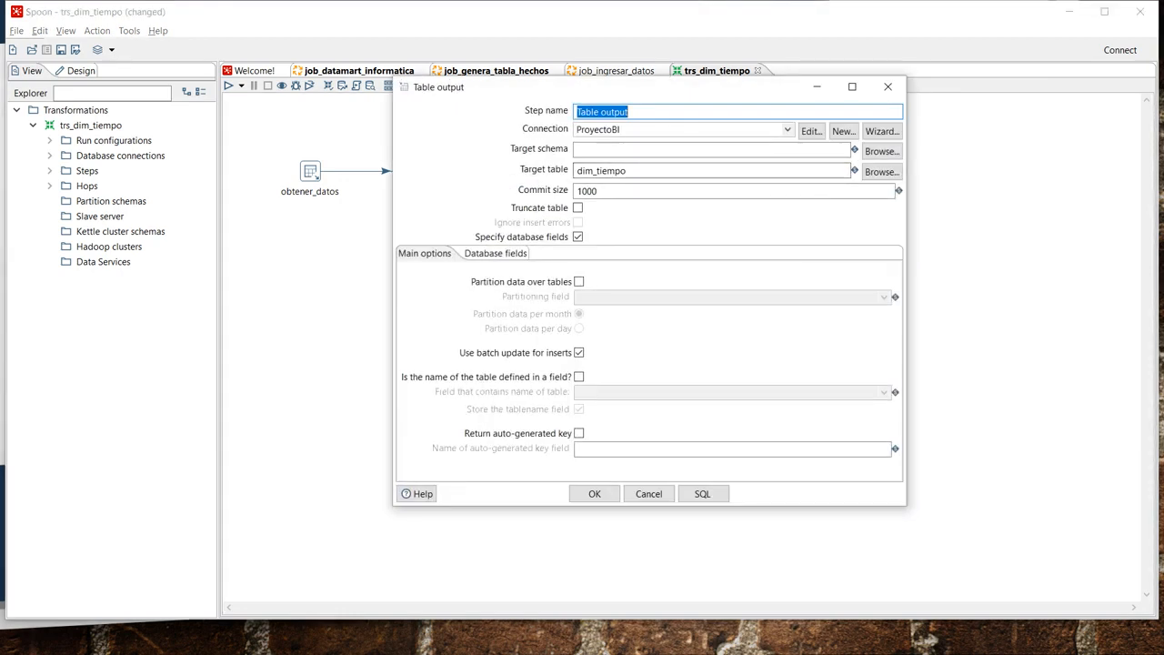
{"action": "left_click", "coordinate": [491, 252]}
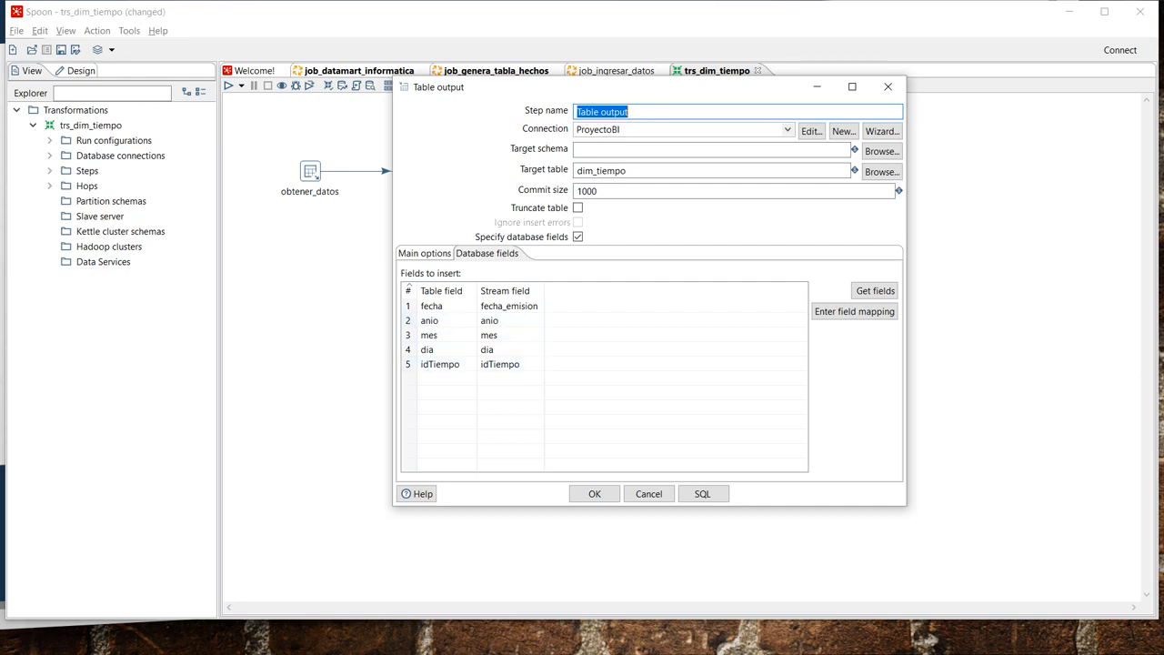
{"action": "left_click", "coordinate": [594, 493]}
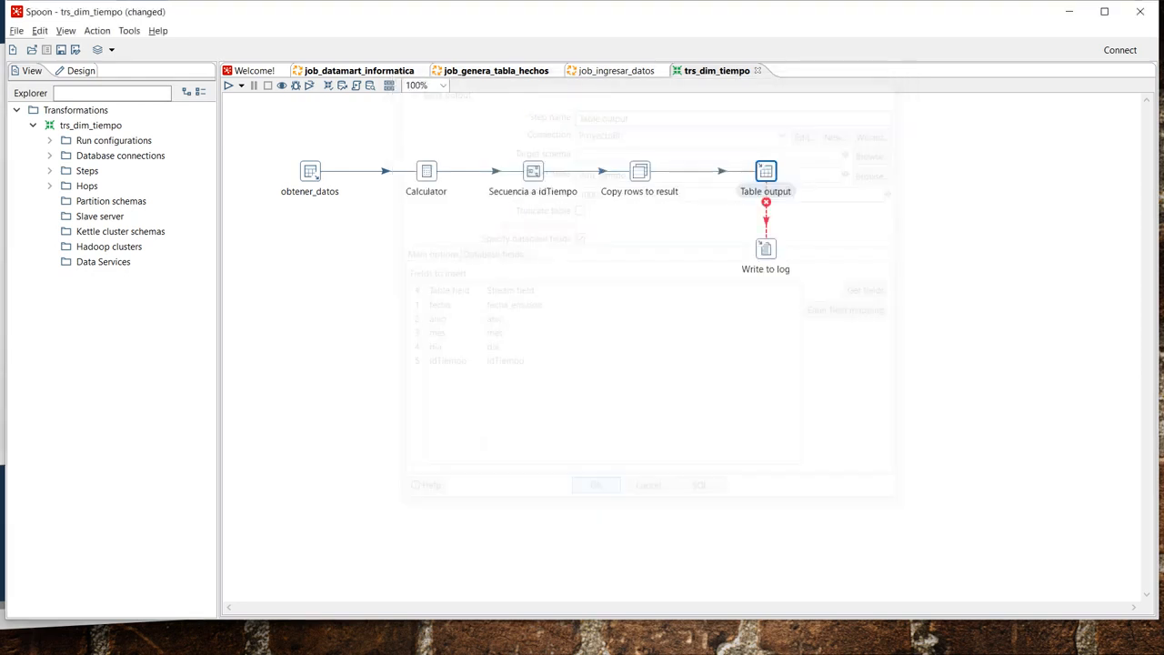
{"action": "left_click", "coordinate": [756, 70]}
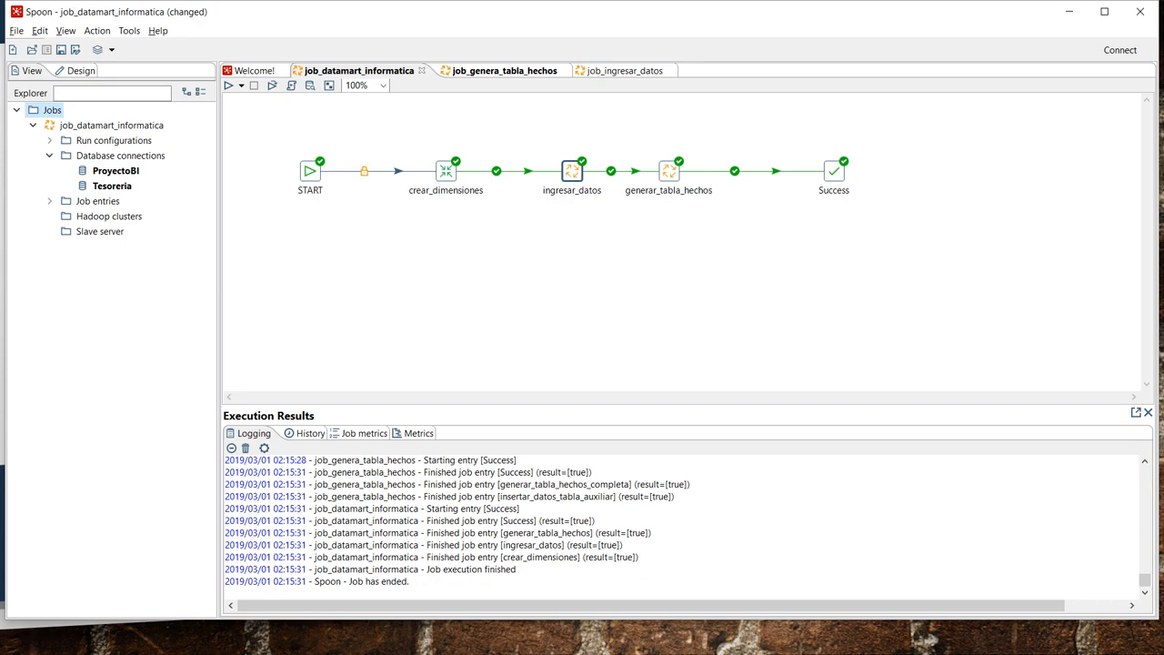
Open the job referenced by the generar_tabla_hechos entry of job_datamart_informatica
{"action": "right_click", "coordinate": [669, 170]}
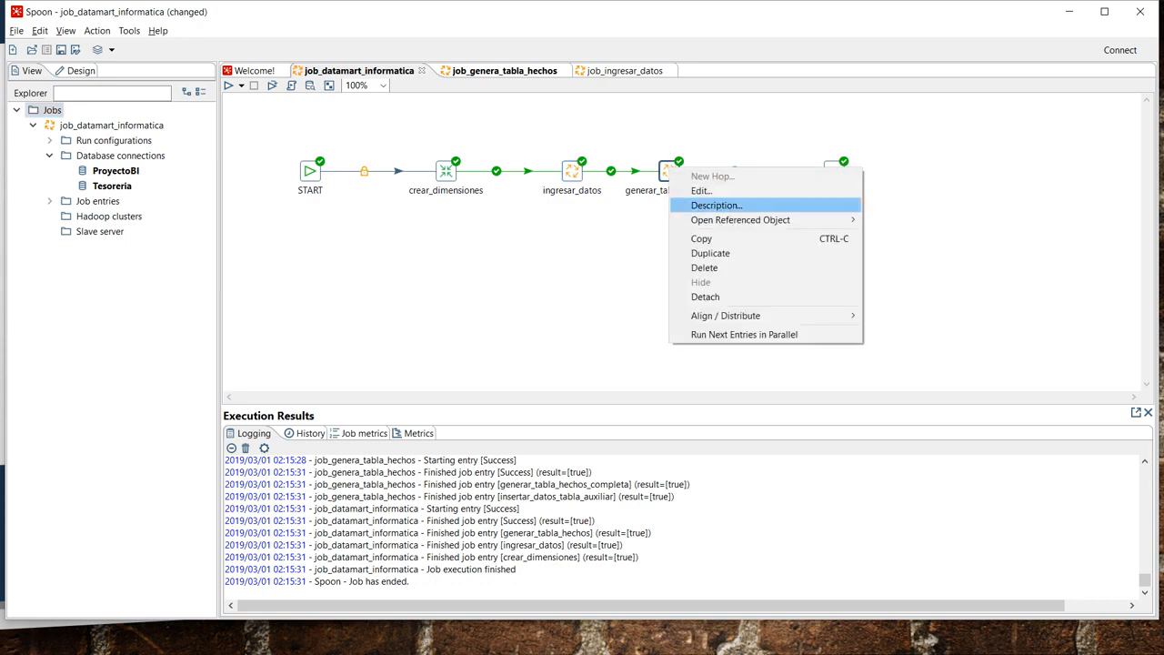
{"action": "mouse_move", "coordinate": [745, 219]}
{"action": "left_click", "coordinate": [888, 220]}
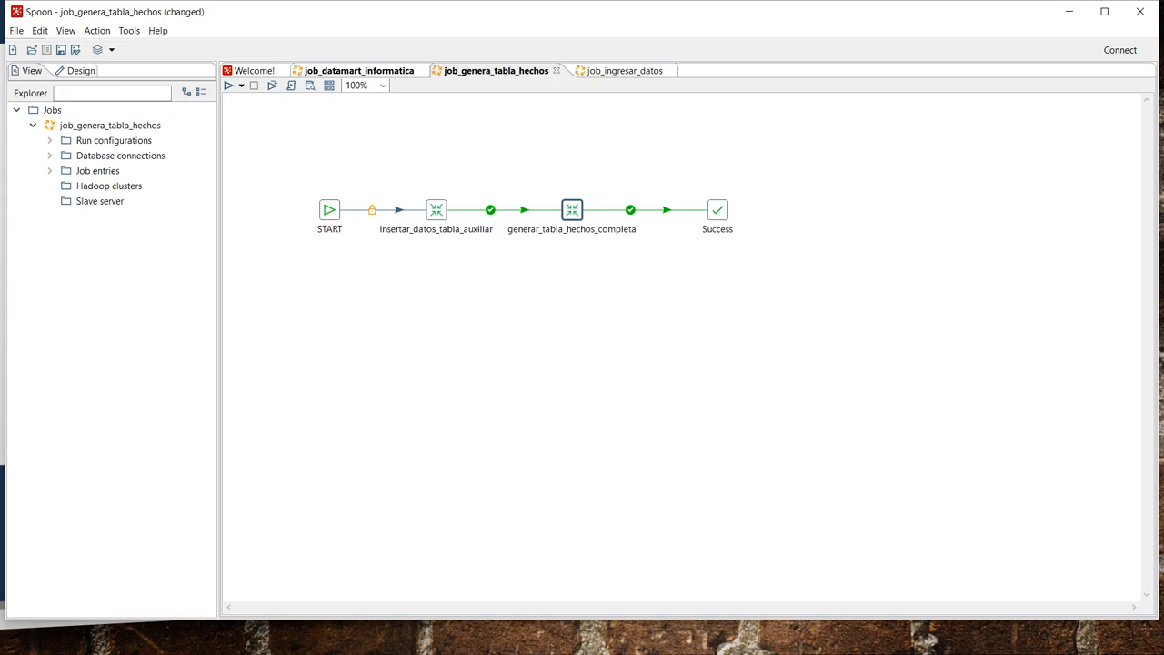
Open the transformation referenced by the insertar_datos_tabla_auxiliar entry
{"action": "right_click", "coordinate": [438, 216]}
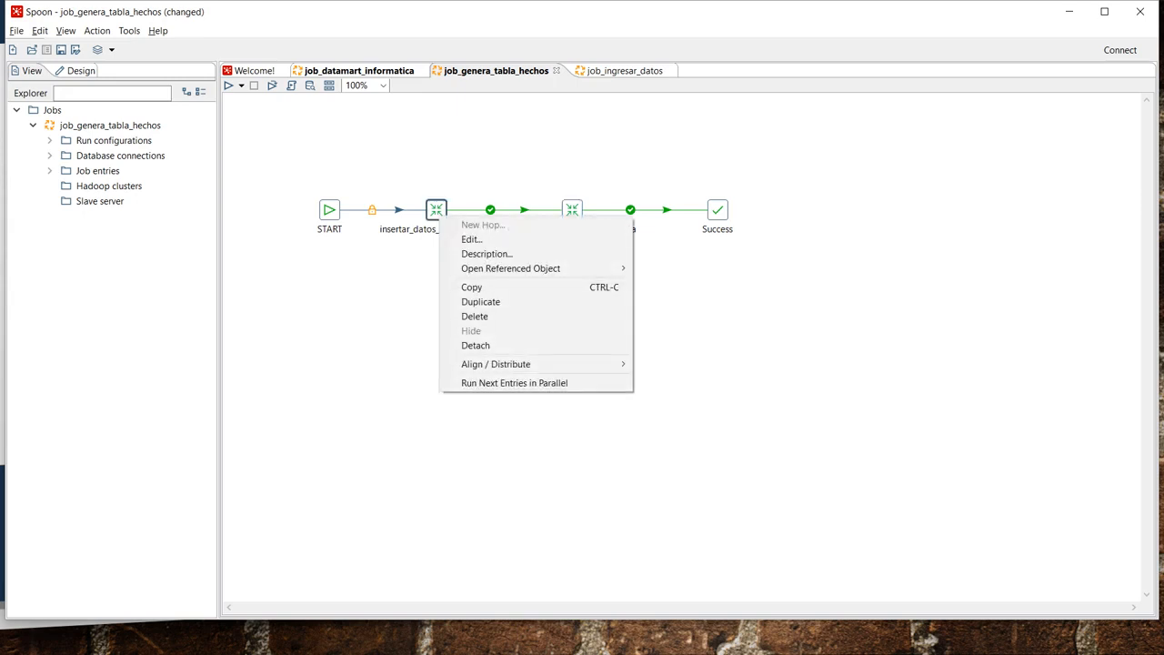
{"action": "key", "text": "Escape"}
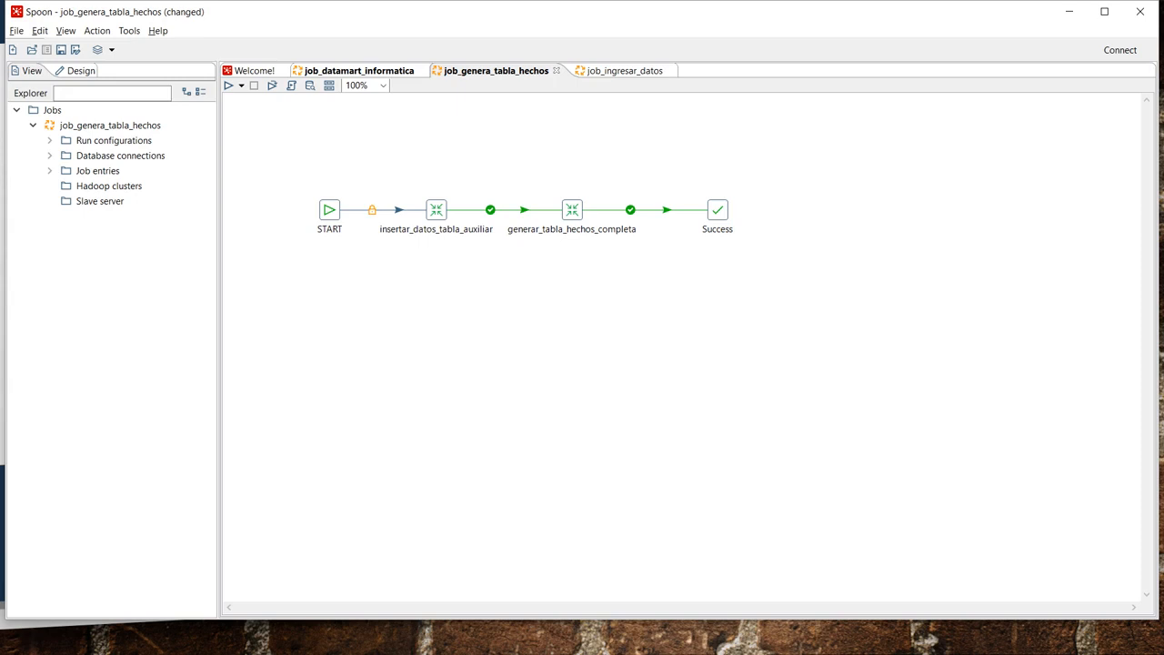
{"action": "right_click", "coordinate": [438, 210]}
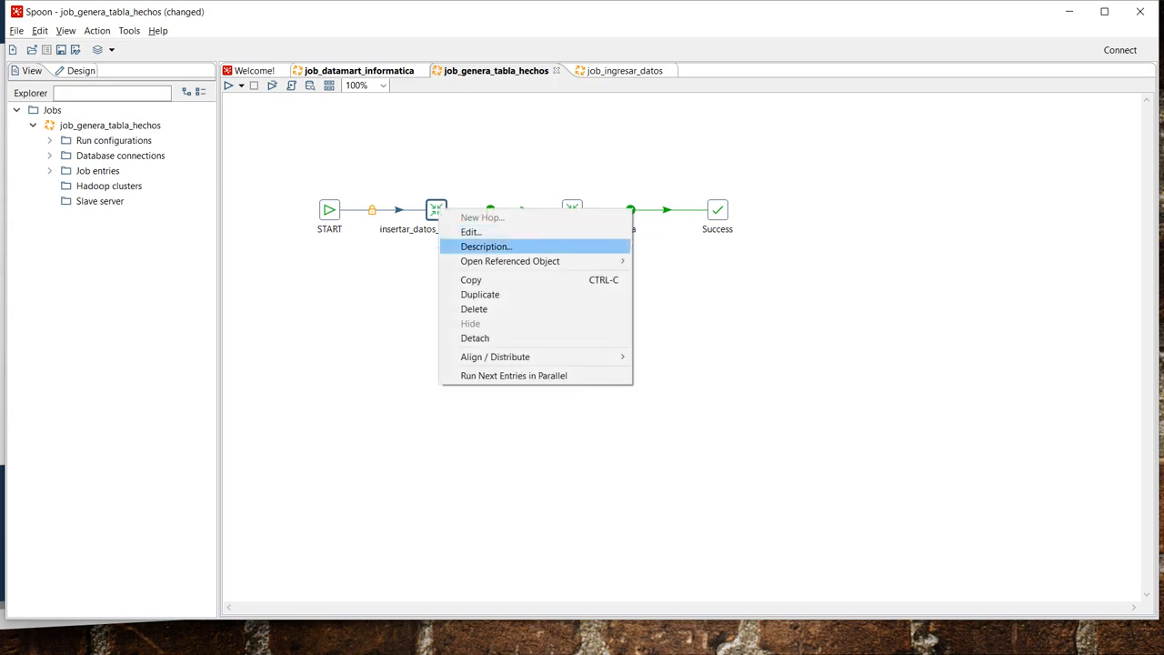
{"action": "mouse_move", "coordinate": [510, 261]}
{"action": "left_click", "coordinate": [681, 261]}
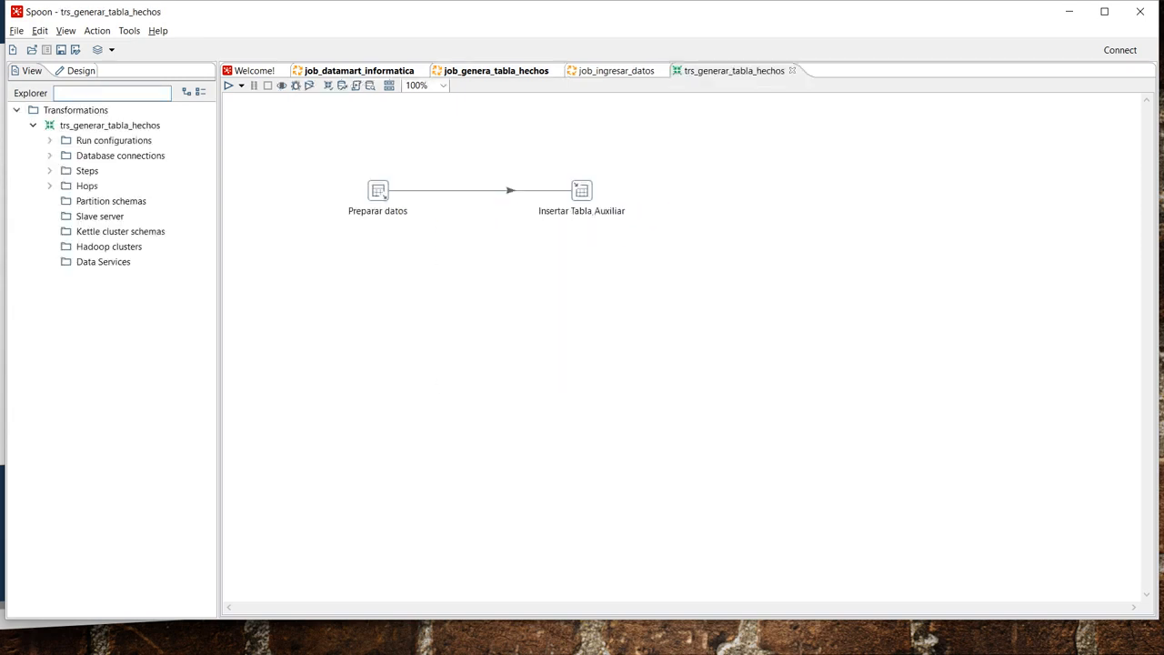
Read through the SQL query of the Preparar datos step, examining the selected dimension key columns, then close its settings
{"action": "mouse_move", "coordinate": [382, 194]}
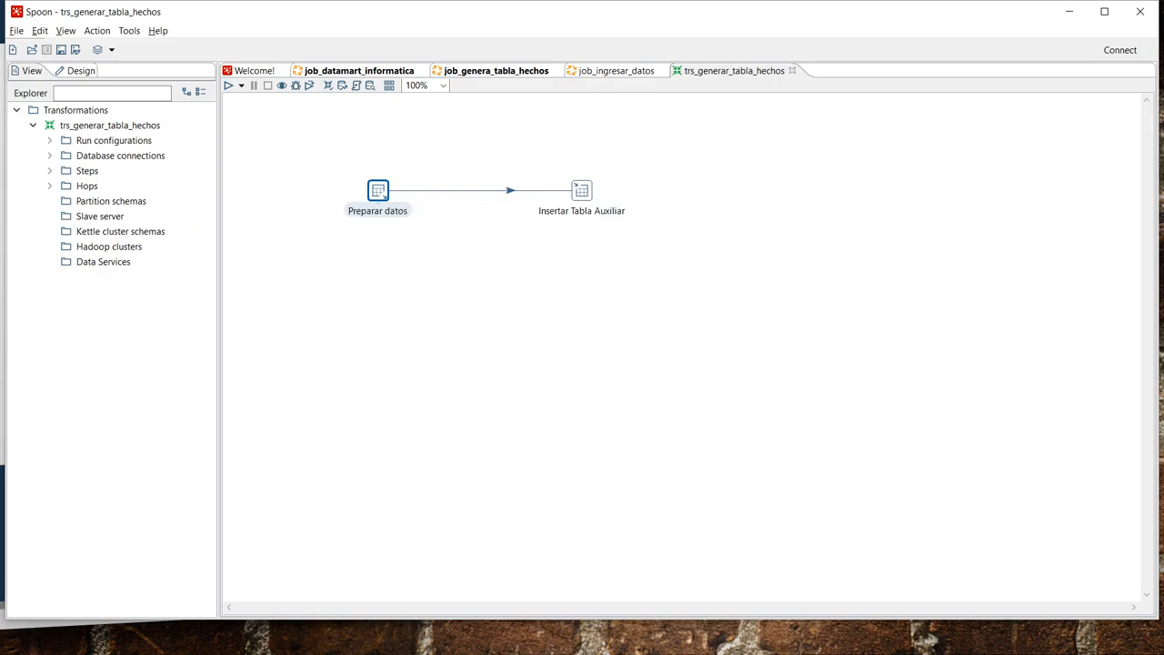
{"action": "double_click", "coordinate": [378, 190]}
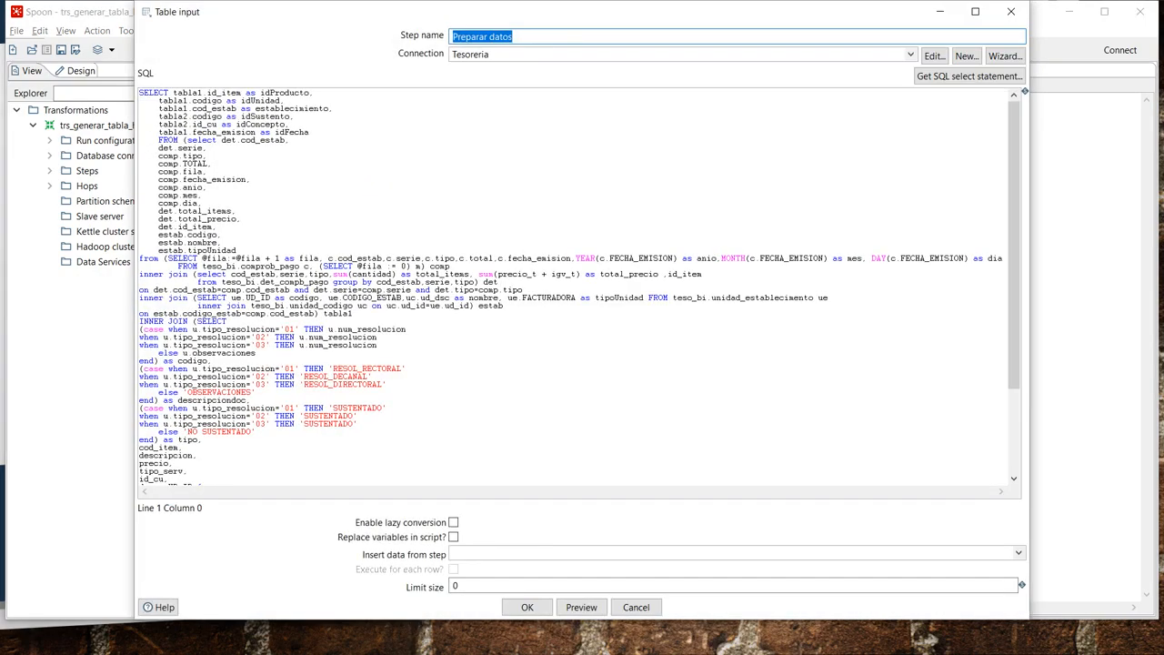
{"action": "scroll", "coordinate": [579, 286], "scroll_direction": "down", "scroll_amount": 3}
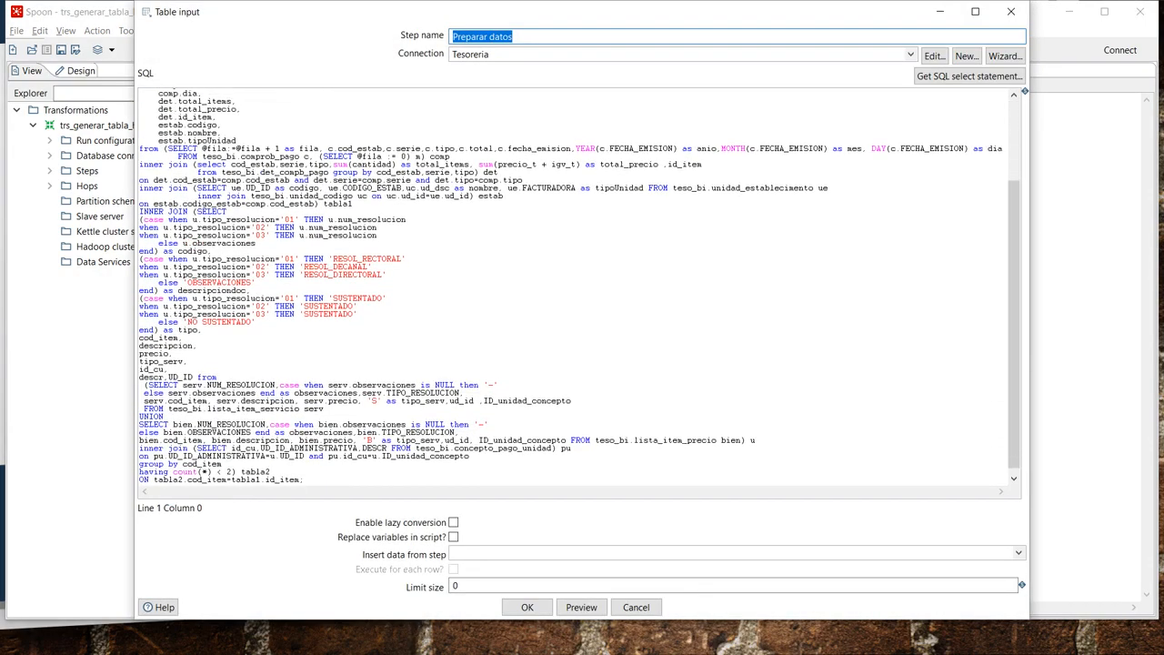
{"action": "scroll", "coordinate": [578, 286], "scroll_direction": "up", "scroll_amount": 2}
{"action": "scroll", "coordinate": [579, 286], "scroll_direction": "up", "scroll_amount": 1}
{"action": "left_click", "coordinate": [206, 100]}
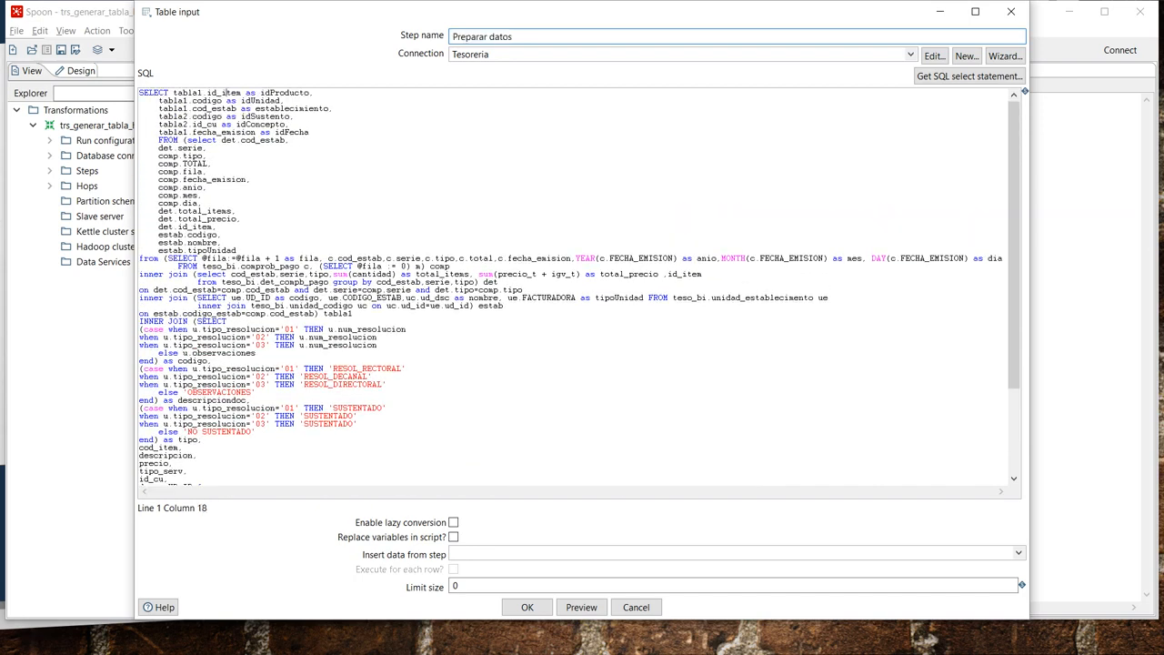
{"action": "double_click", "coordinate": [206, 100]}
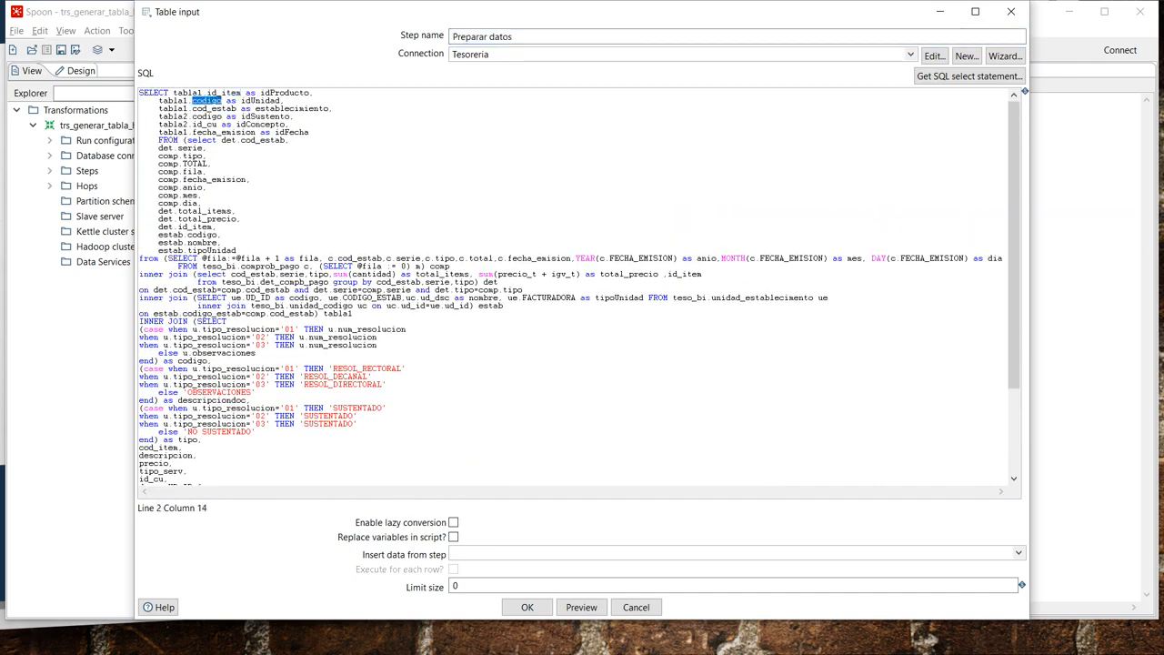
{"action": "double_click", "coordinate": [222, 108]}
{"action": "double_click", "coordinate": [207, 116]}
{"action": "double_click", "coordinate": [211, 123]}
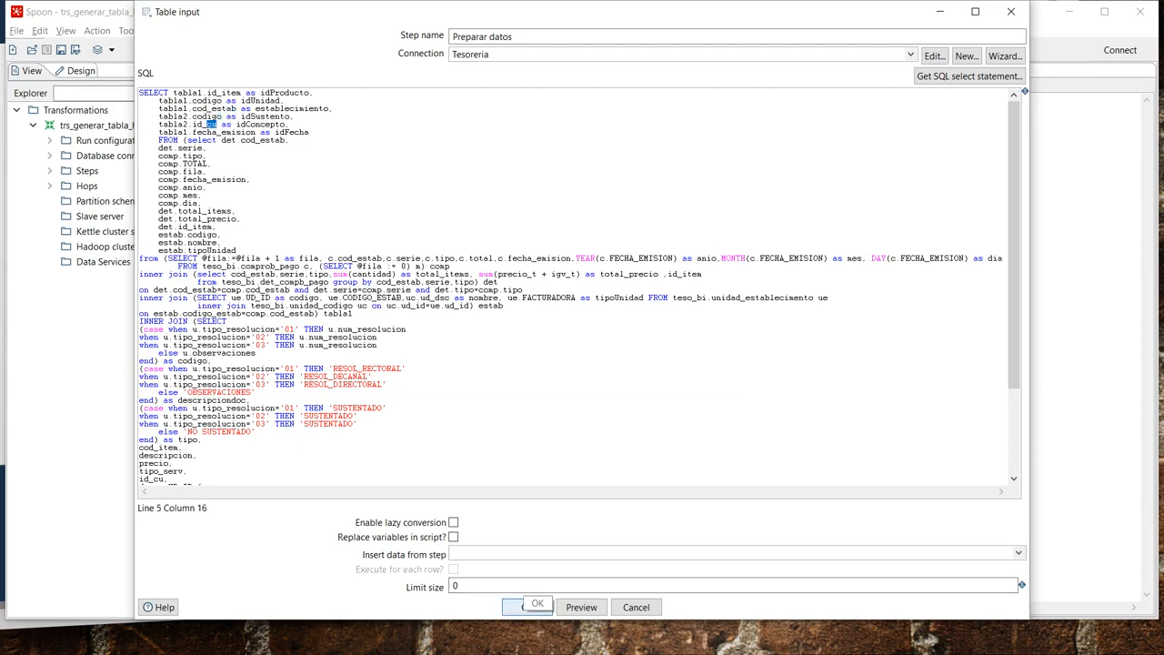
{"action": "left_click", "coordinate": [526, 607]}
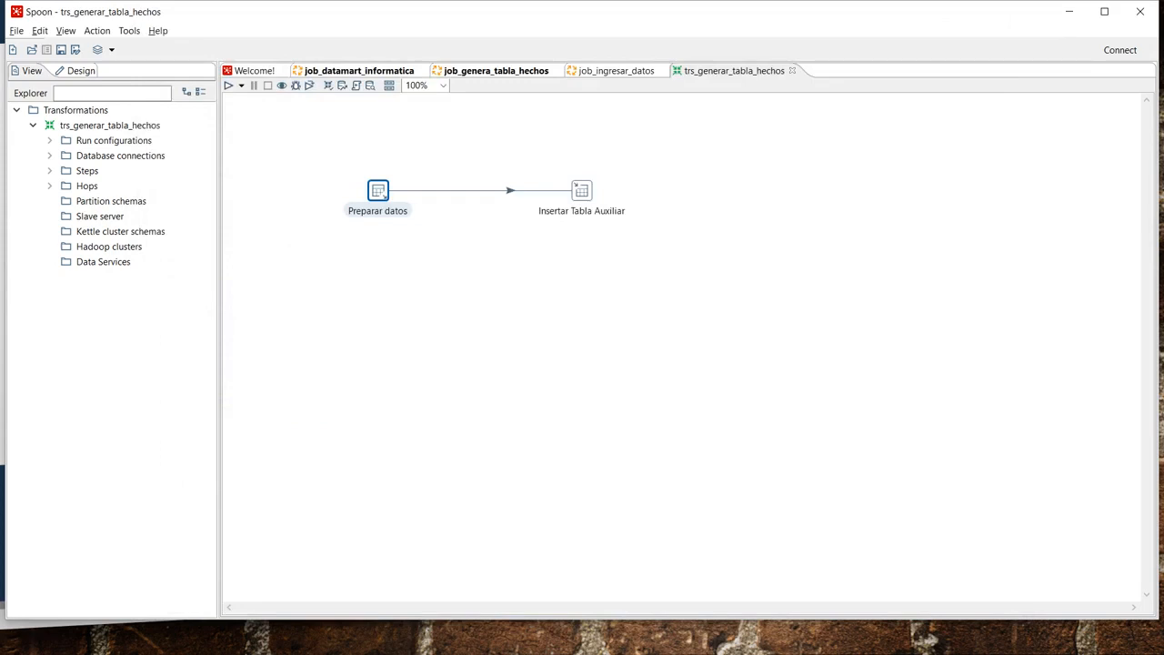
Review the Insertar Tabla Auxiliar step's target table and database field mapping, then close its settings without changes
{"action": "double_click", "coordinate": [581, 190]}
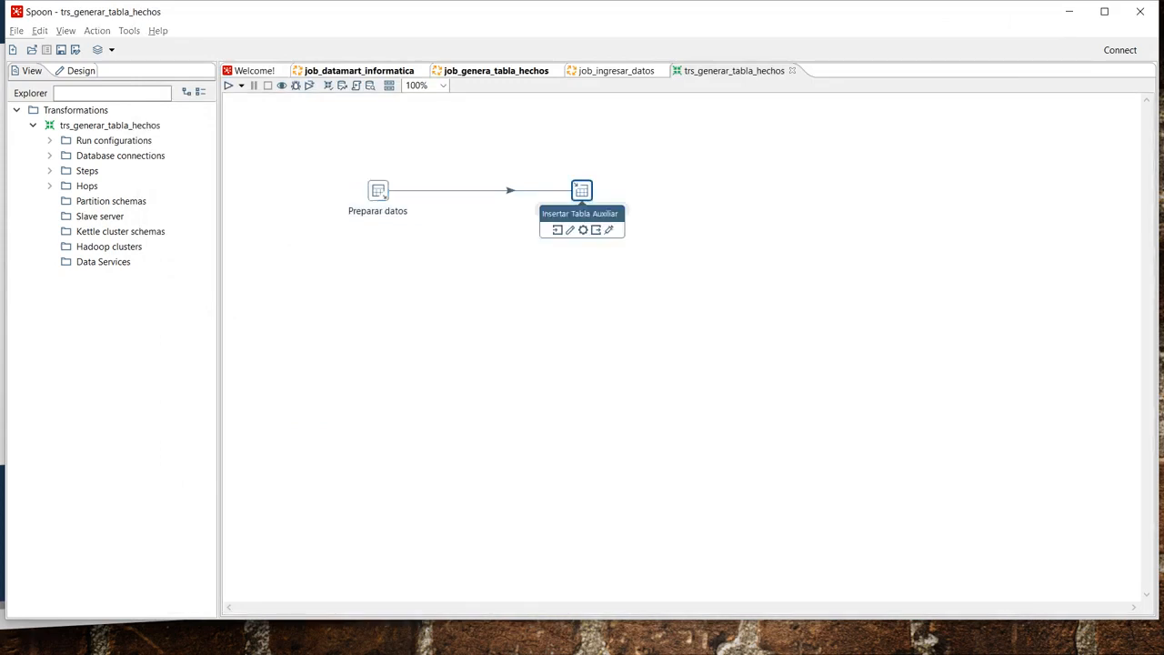
{"action": "left_click", "coordinate": [494, 252]}
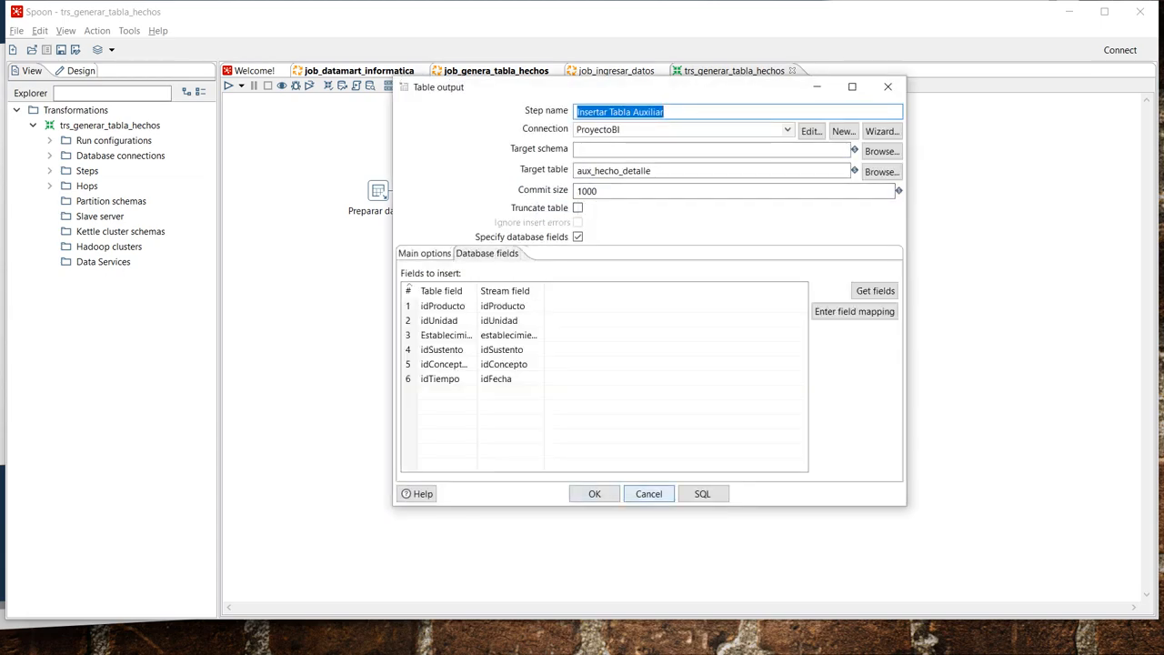
{"action": "left_click", "coordinate": [649, 493]}
Examine the fecha_emision column aliased as idFecha in the Preparar datos query, then close the step's settings
{"action": "double_click", "coordinate": [377, 190]}
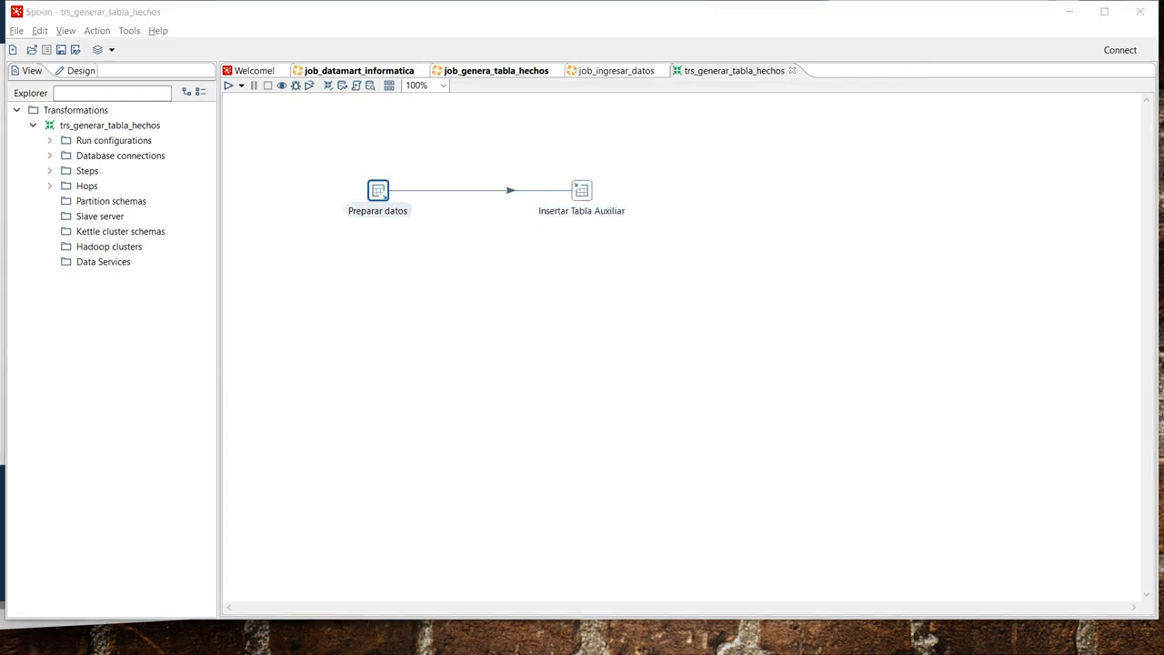
{"action": "double_click", "coordinate": [238, 132]}
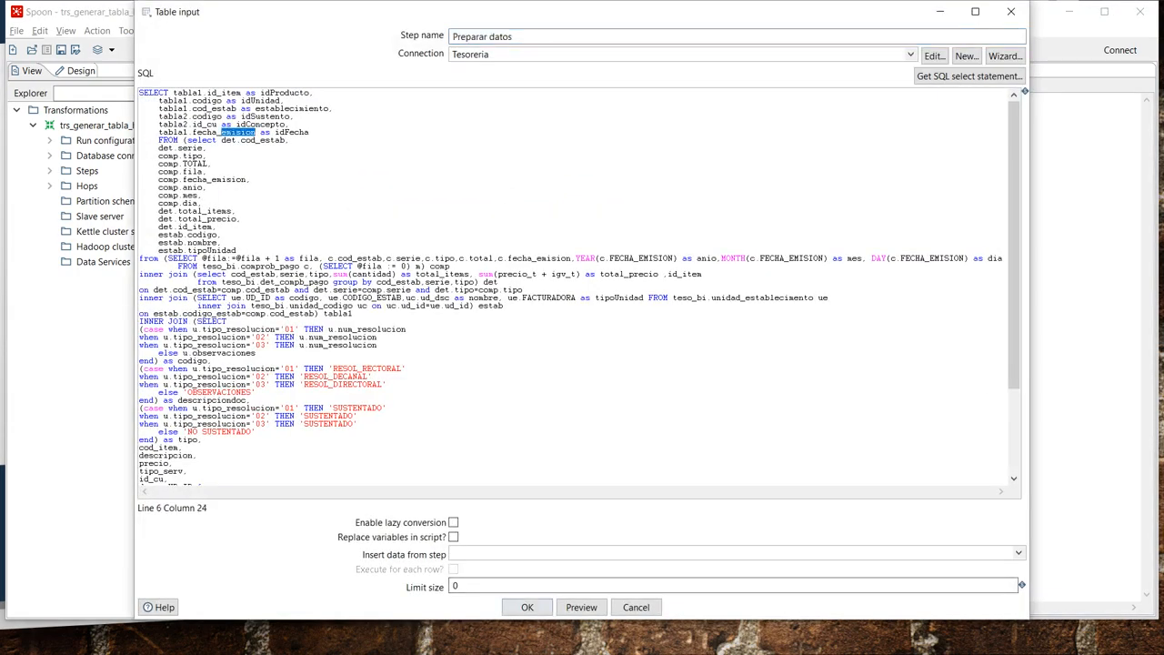
{"action": "left_click", "coordinate": [528, 606]}
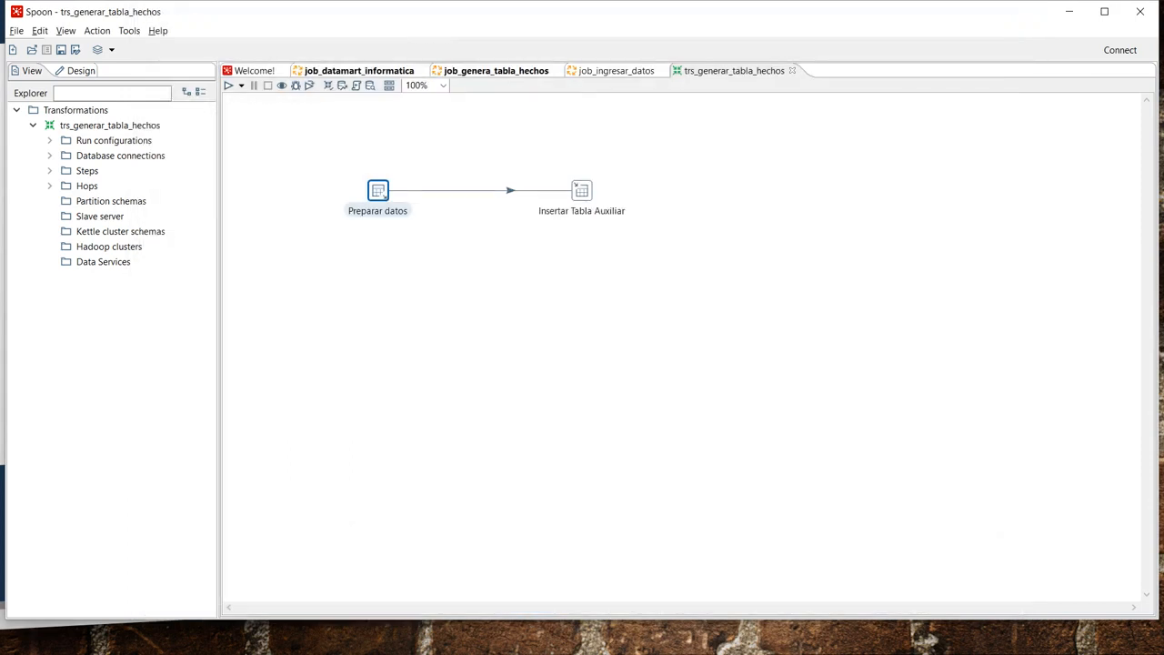
Check how idFecha is mapped in the database fields of Insertar Tabla Auxiliar, then close its settings
{"action": "double_click", "coordinate": [581, 191]}
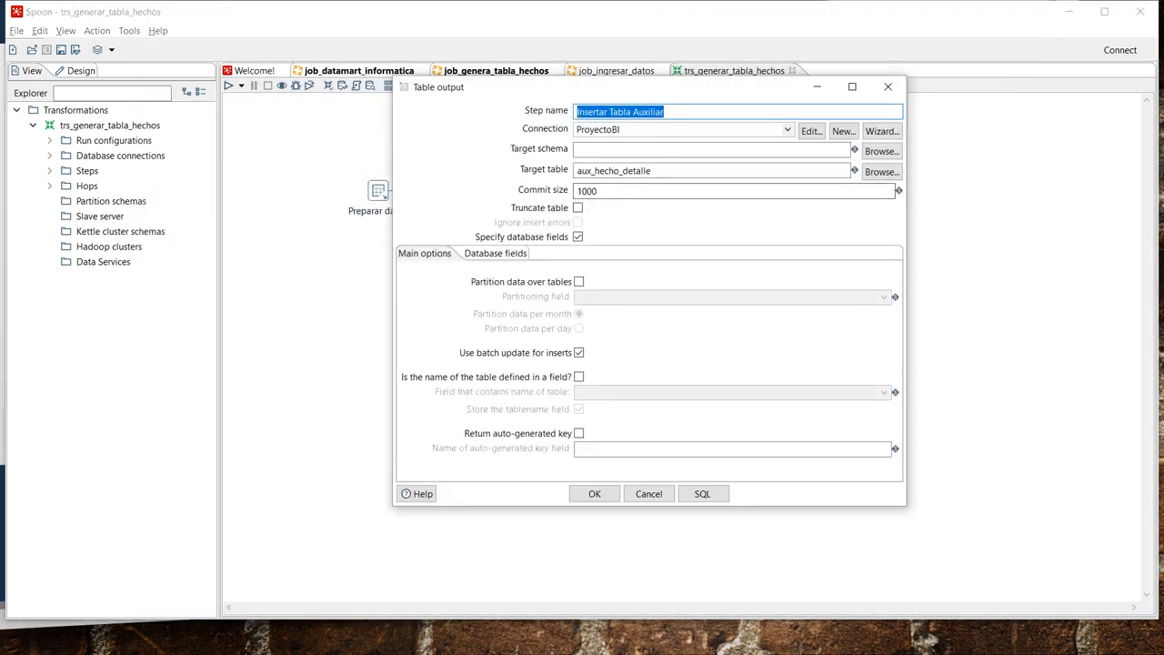
{"action": "left_click", "coordinate": [487, 253]}
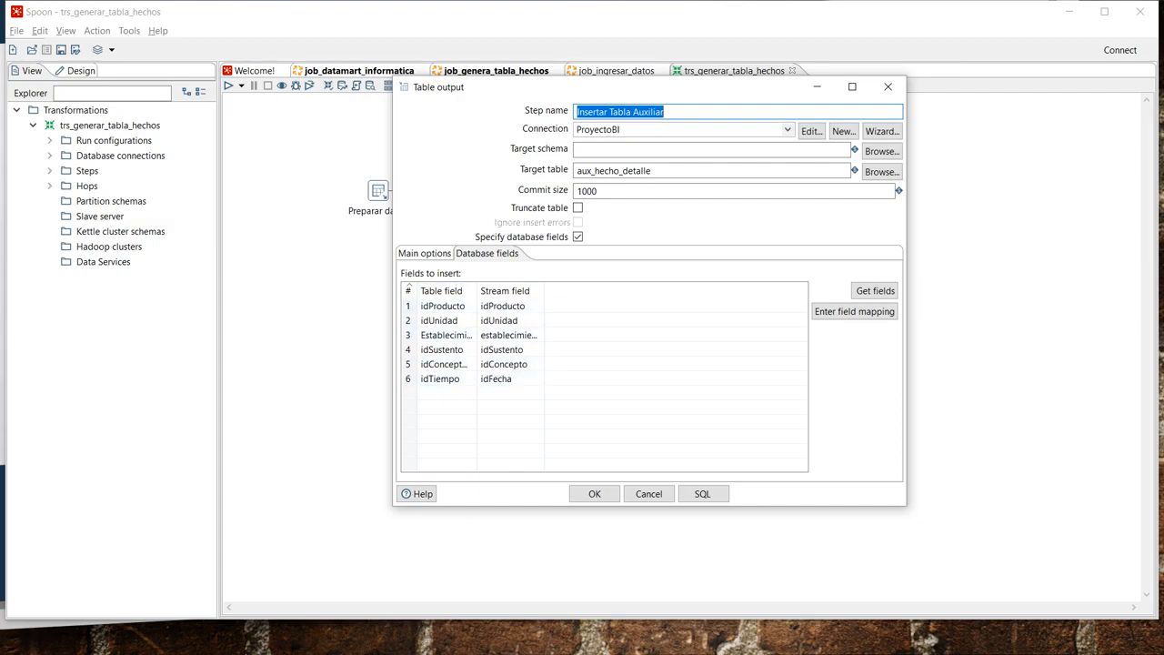
{"action": "left_click", "coordinate": [593, 493]}
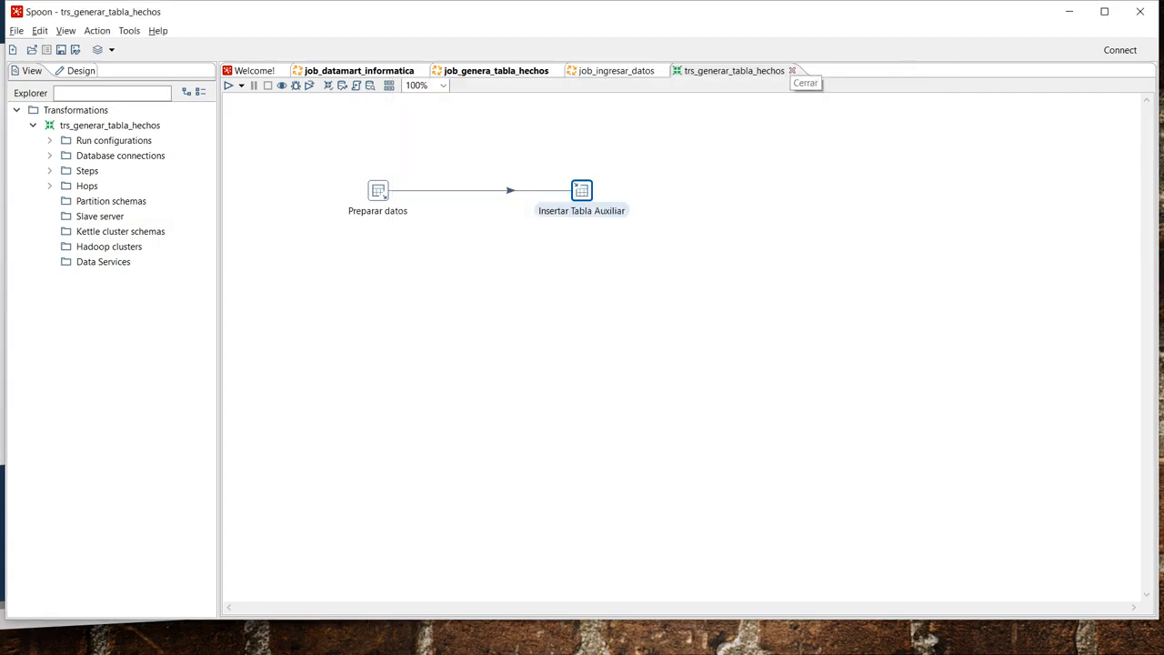
Close trs_generar_tabla_hechos and open the transformation referenced by the generar_tabla_hechos_completa entry of job_genera_tabla_hechos
{"action": "left_click", "coordinate": [792, 70]}
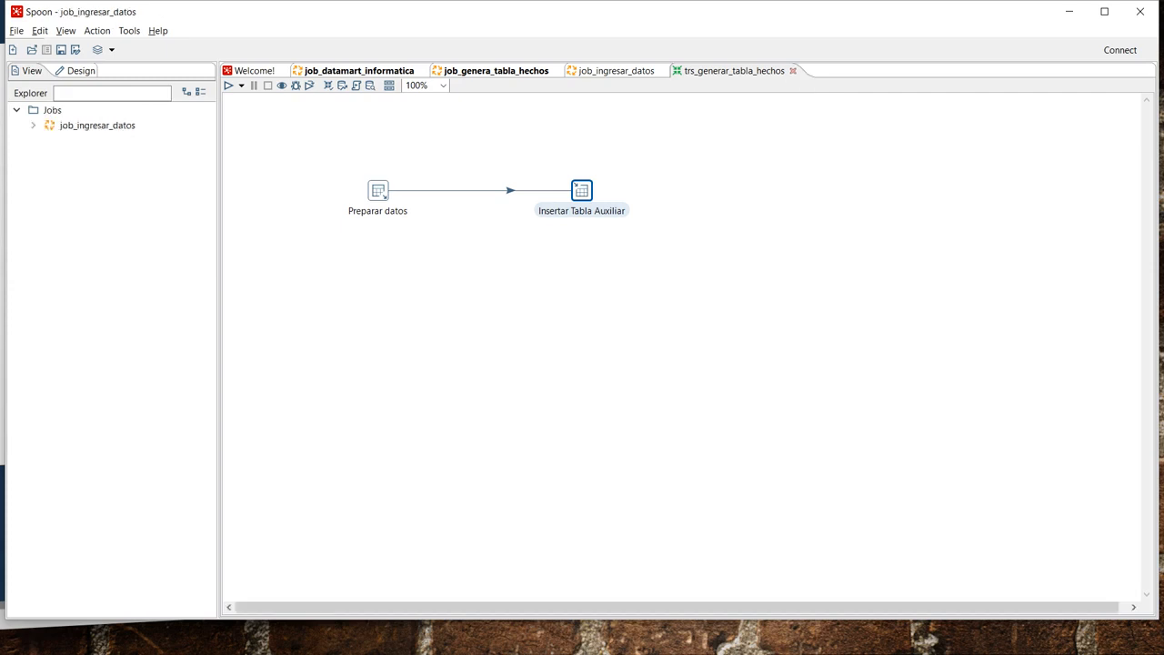
{"action": "left_click", "coordinate": [496, 70]}
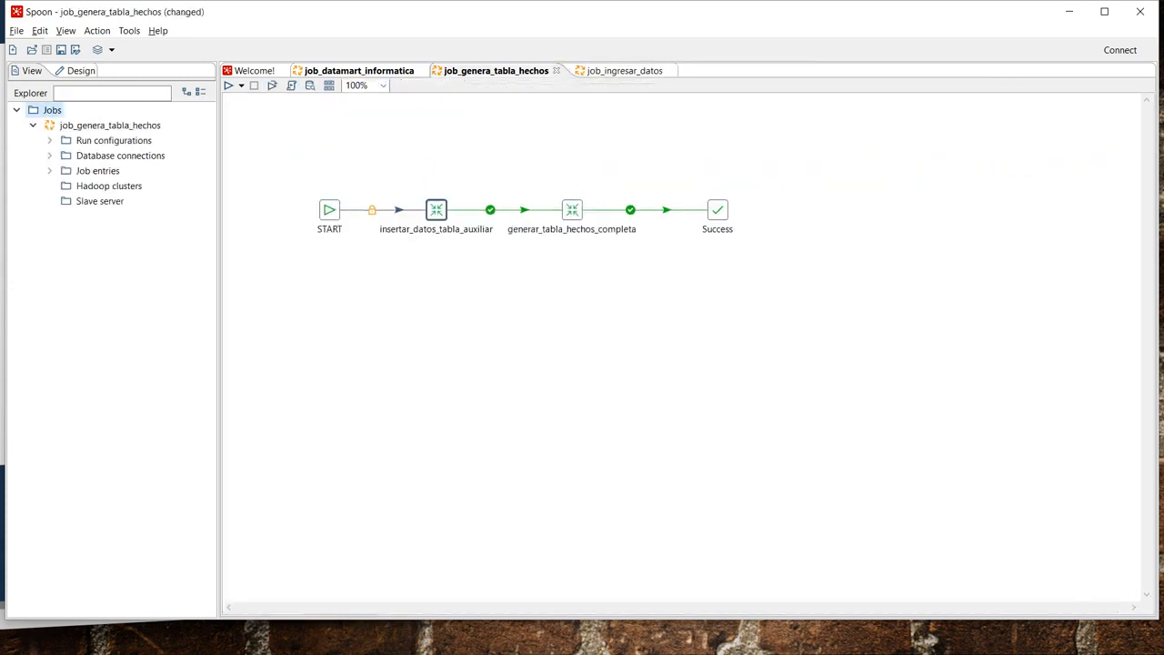
{"action": "right_click", "coordinate": [571, 210]}
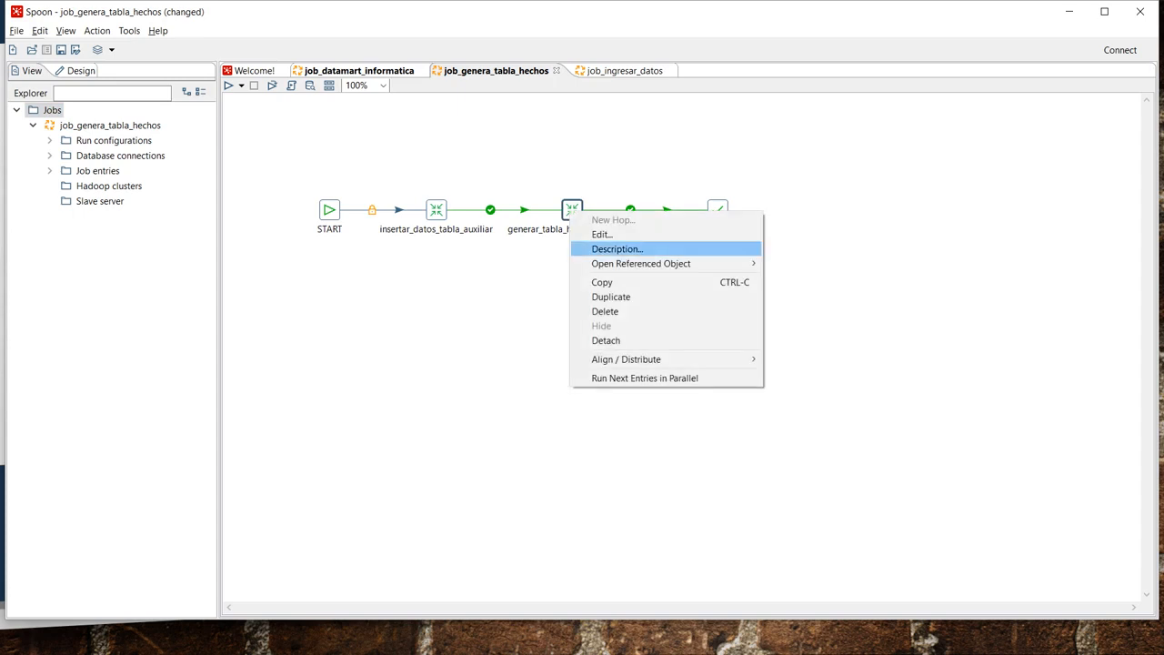
{"action": "mouse_move", "coordinate": [641, 263]}
{"action": "left_click", "coordinate": [812, 264]}
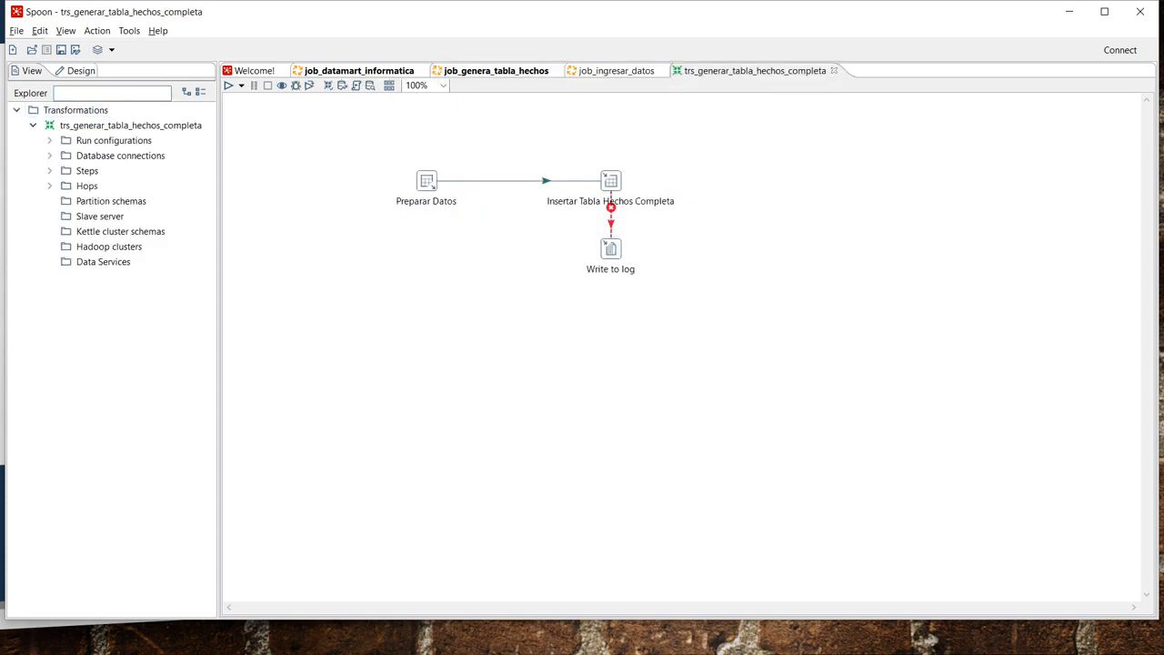
Review the Preparar Datos query, examining the date conversions in its join between aux_hecho_detalle and dim_tiempo, then close its settings
{"action": "mouse_move", "coordinate": [427, 181]}
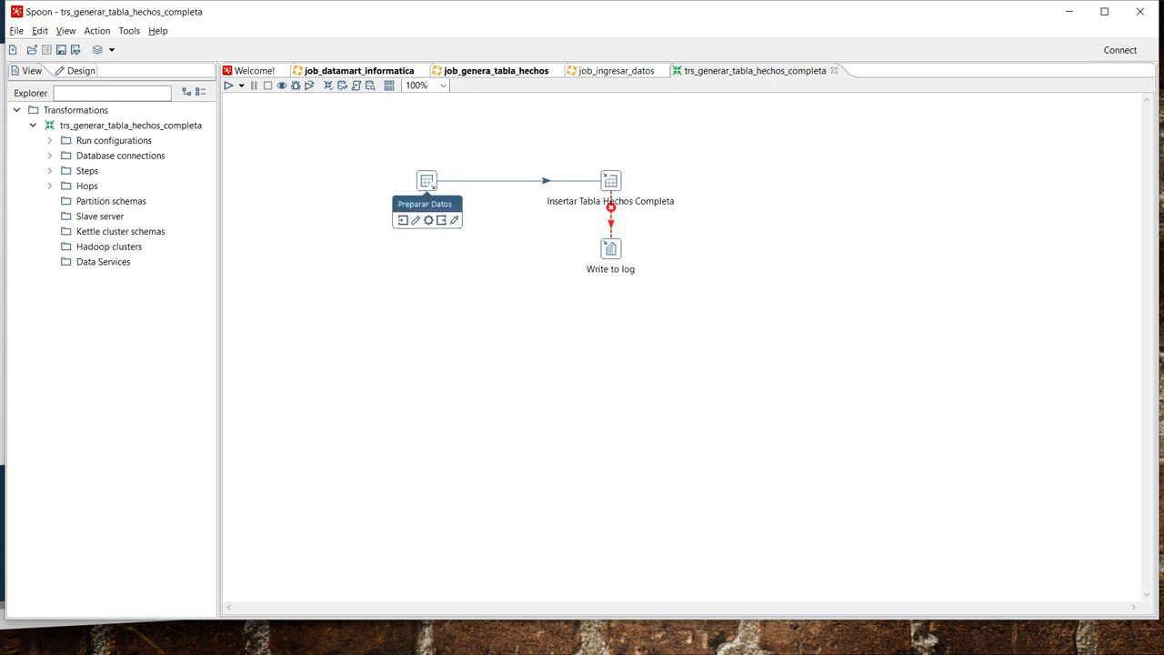
{"action": "mouse_move", "coordinate": [610, 181]}
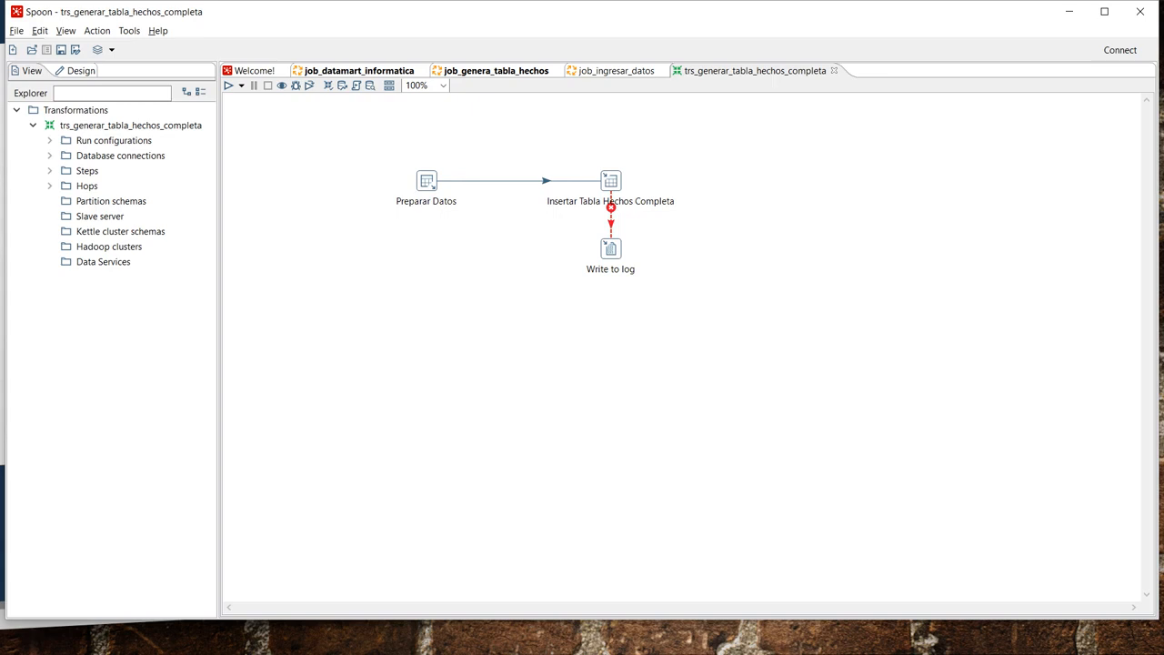
{"action": "double_click", "coordinate": [426, 180]}
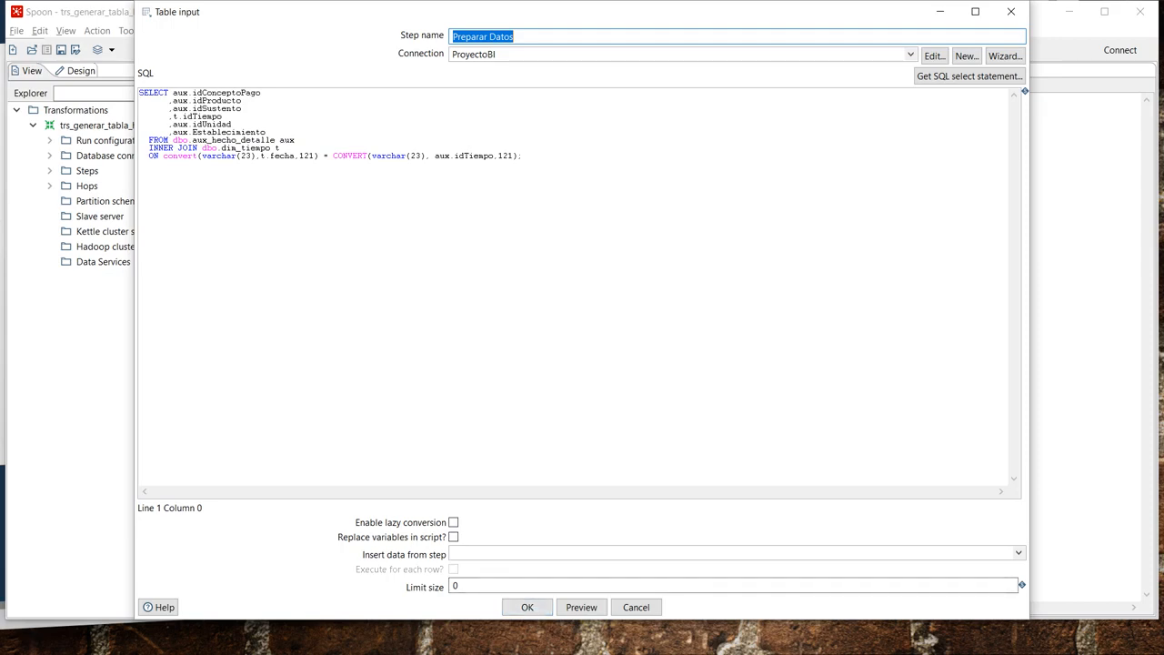
{"action": "double_click", "coordinate": [181, 155]}
{"action": "double_click", "coordinate": [350, 156]}
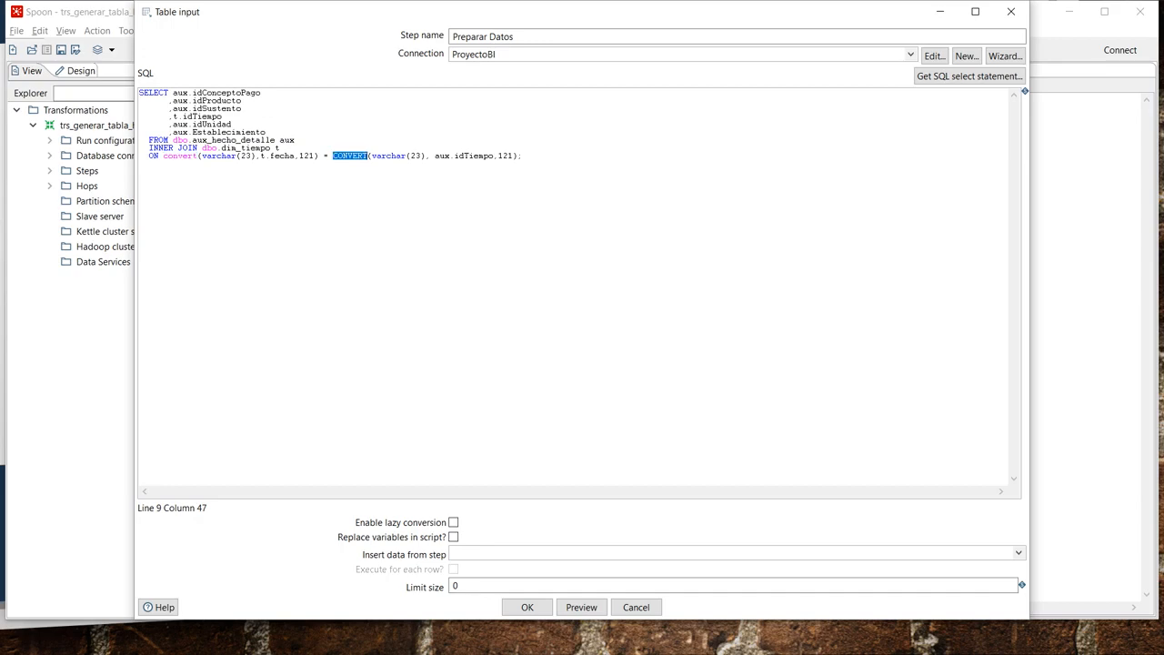
{"action": "left_click", "coordinate": [527, 606]}
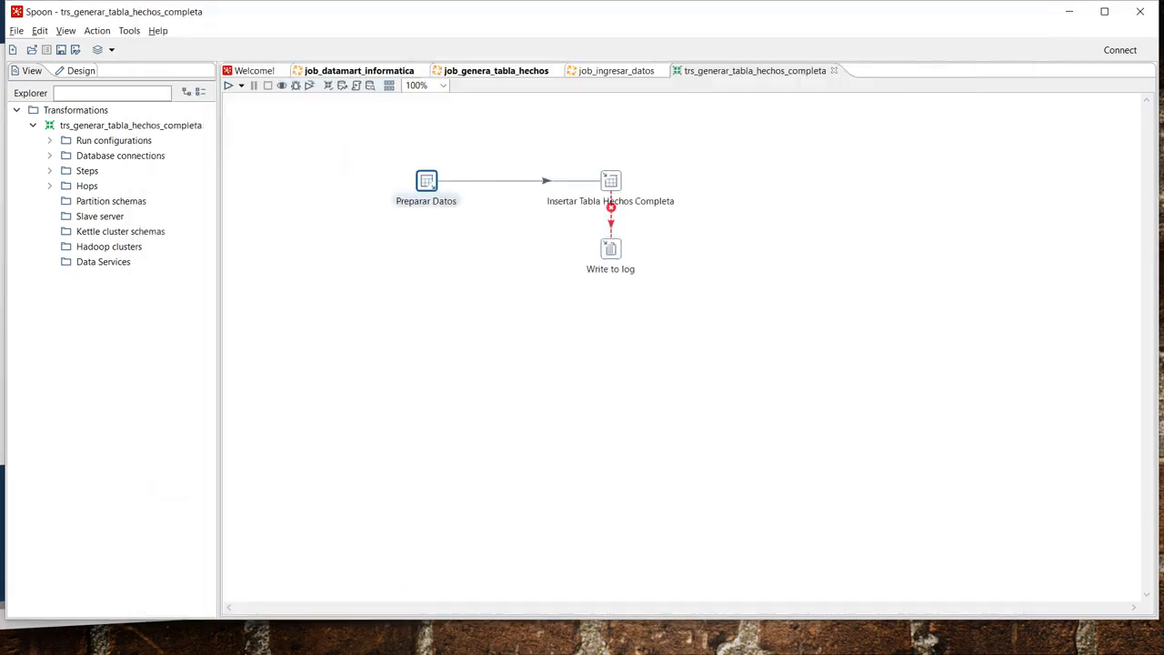
Review the target table and database field mapping of Insertar Tabla Hechos Completa, close its settings, and select the Write to log step
{"action": "double_click", "coordinate": [610, 182]}
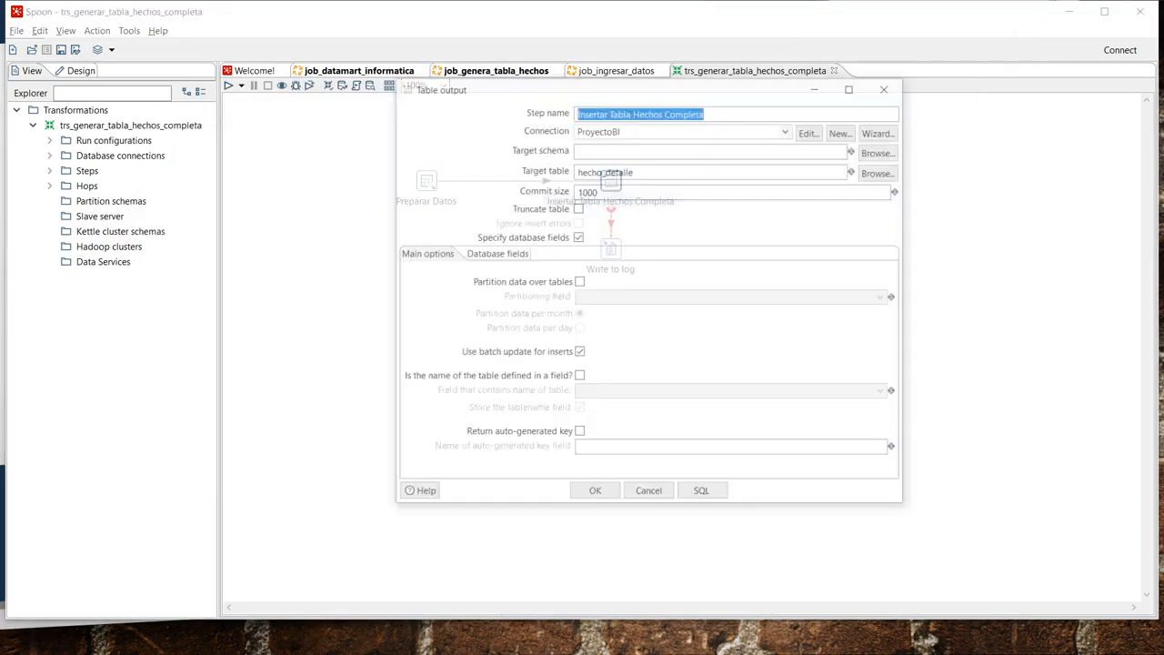
{"action": "left_click", "coordinate": [495, 253]}
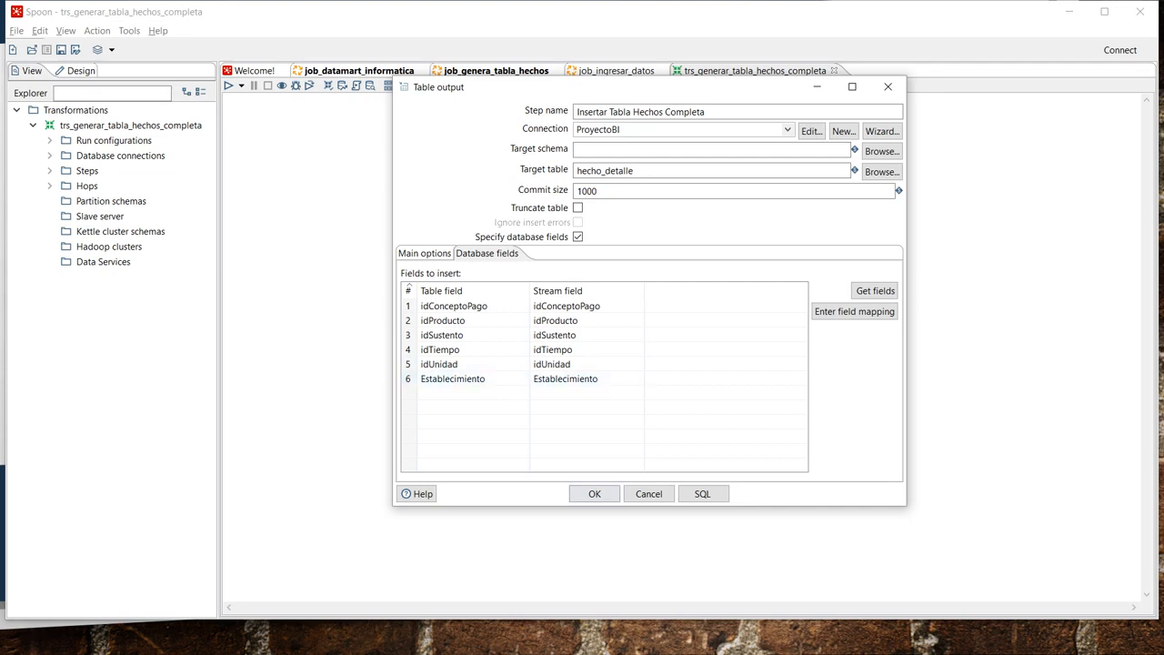
{"action": "left_click", "coordinate": [594, 493]}
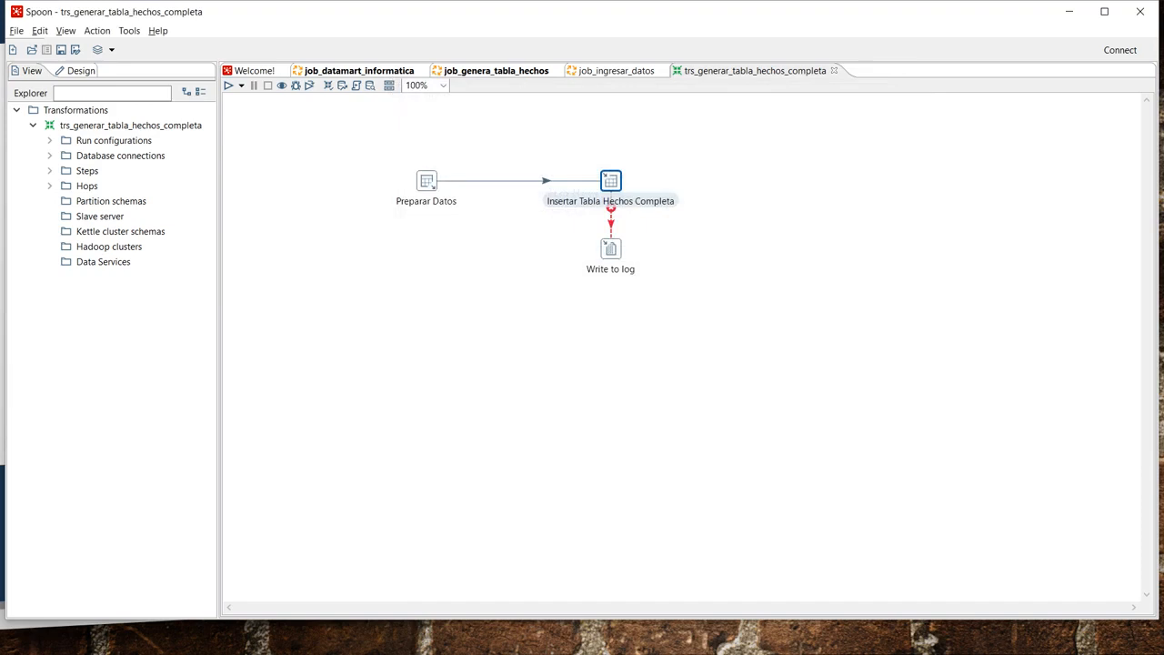
{"action": "left_click", "coordinate": [610, 249]}
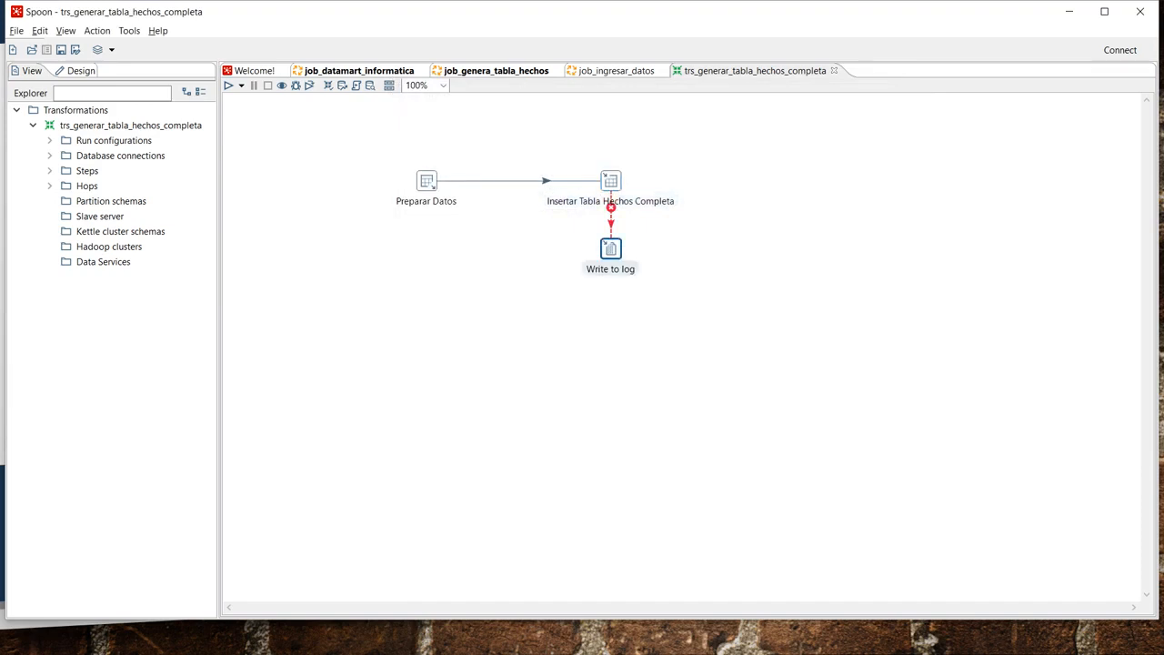
Close trs_generar_tabla_hechos_completa, job_ingresar_datos and job_genera_tabla_hechos, saving the changes to job_genera_tabla_hechos
{"action": "left_click", "coordinate": [833, 70]}
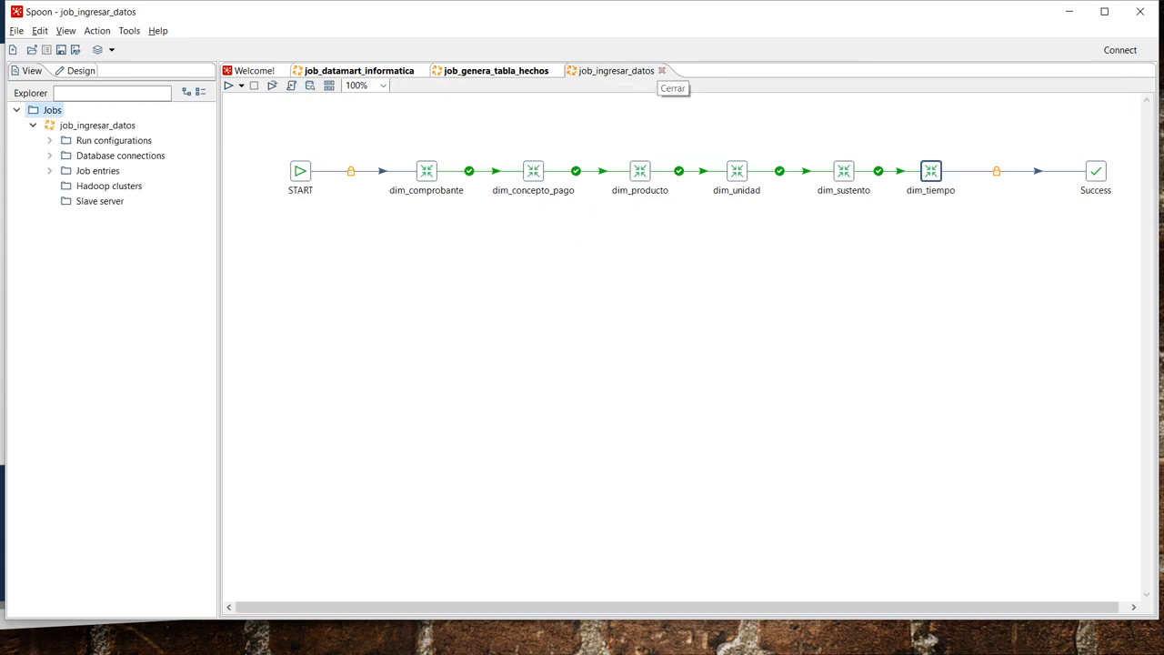
{"action": "left_click", "coordinate": [661, 70]}
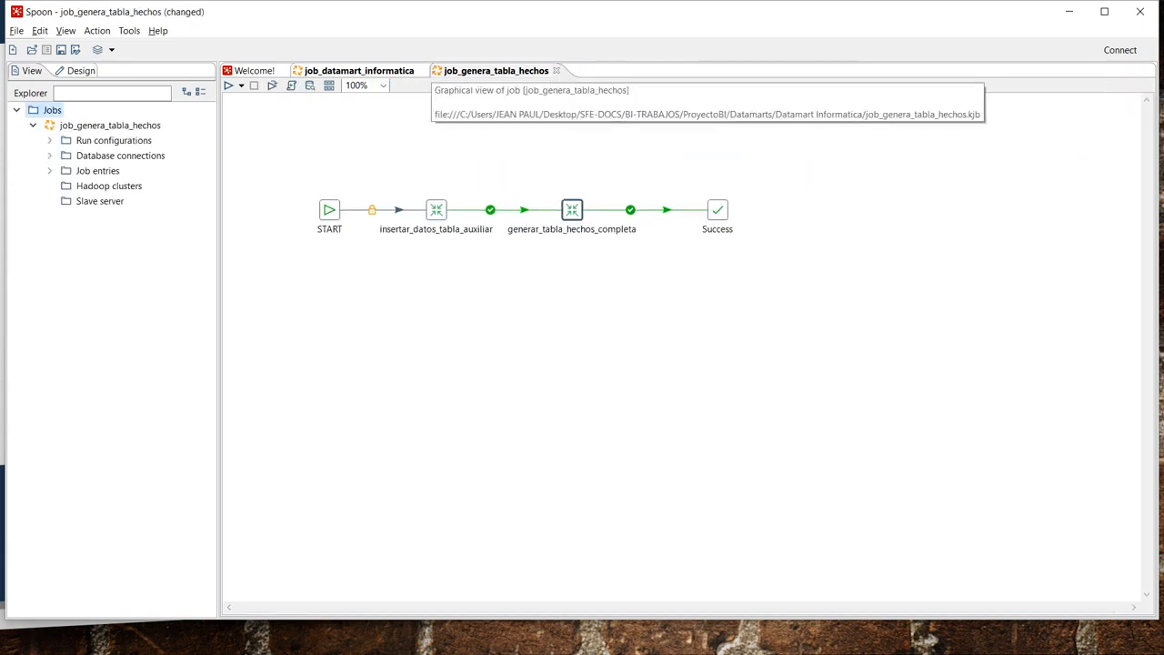
{"action": "left_click", "coordinate": [556, 70]}
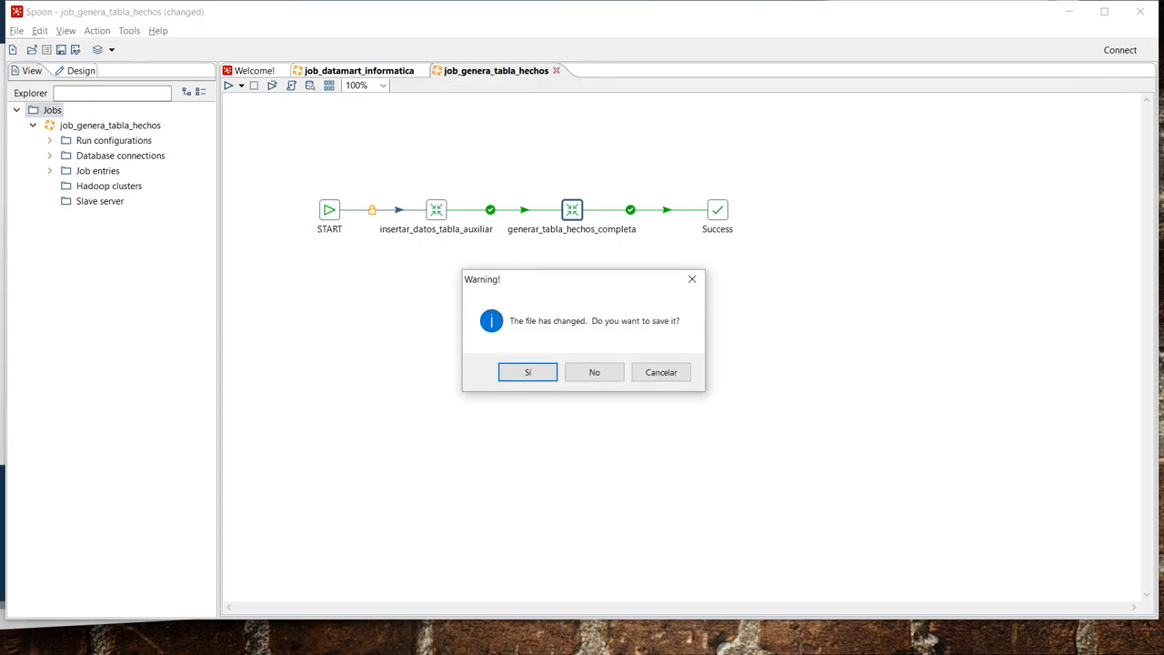
{"action": "left_click", "coordinate": [528, 372]}
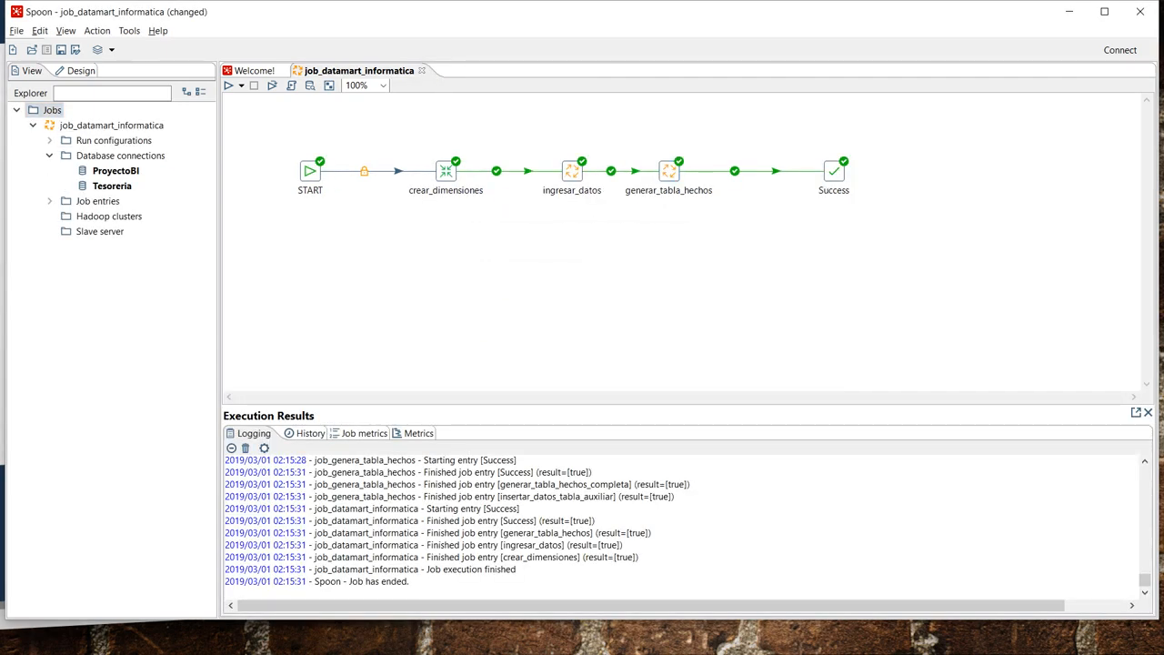
Examine the execution log of job_datamart_informatica for the fact table load's processed row counts, write-to-log errors and the time dimension load
{"action": "scroll", "coordinate": [682, 522], "scroll_direction": "up", "scroll_amount": 10}
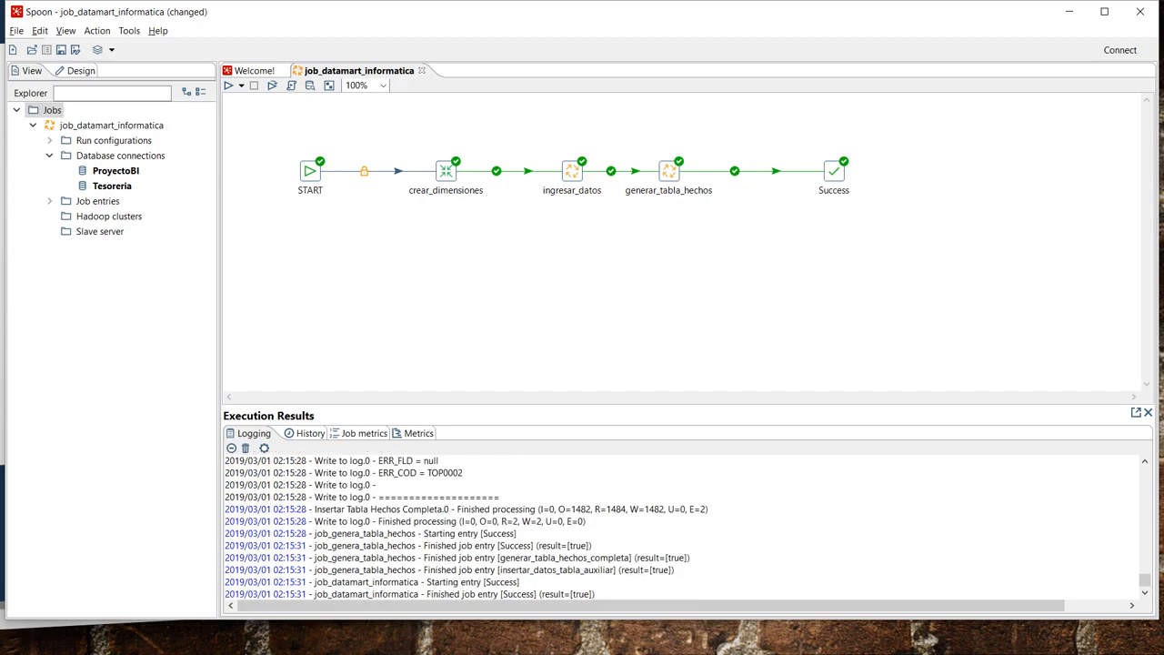
{"action": "scroll", "coordinate": [682, 525], "scroll_direction": "up", "scroll_amount": 6}
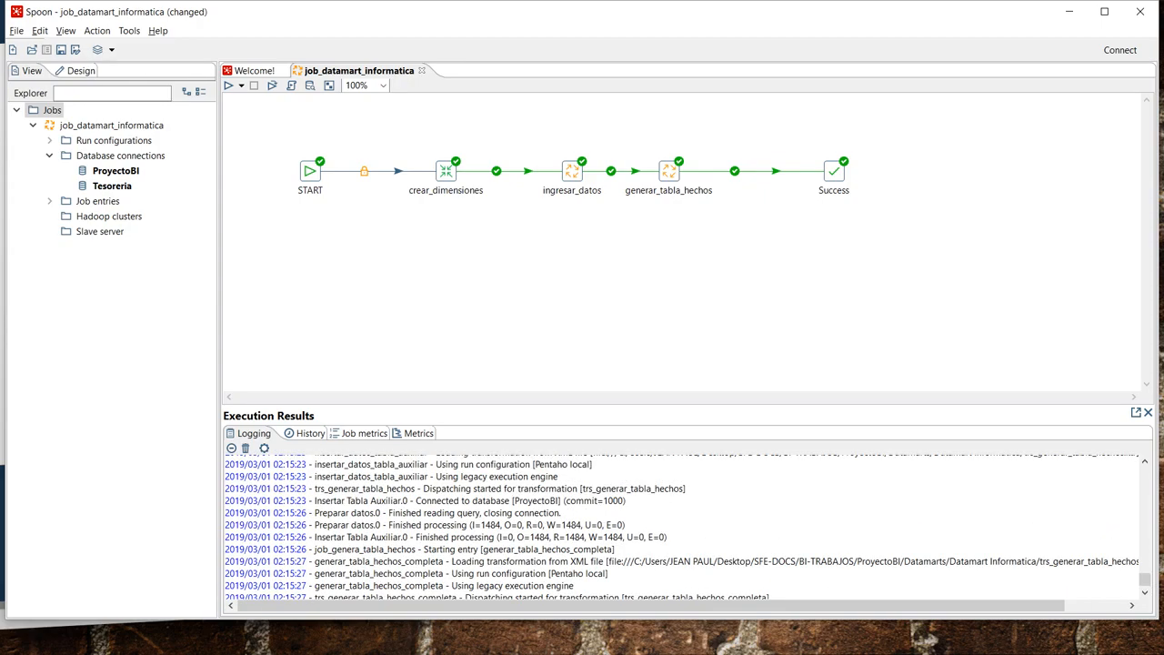
{"action": "scroll", "coordinate": [682, 525], "scroll_direction": "down", "scroll_amount": 3}
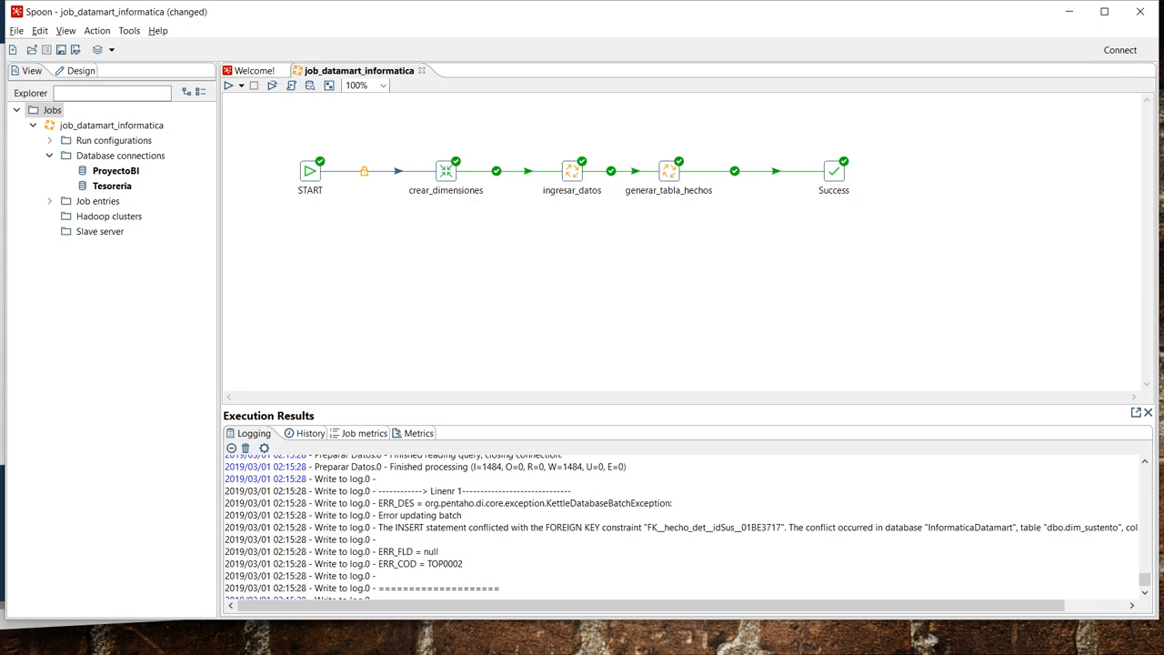
{"action": "scroll", "coordinate": [682, 526], "scroll_direction": "up", "scroll_amount": 3}
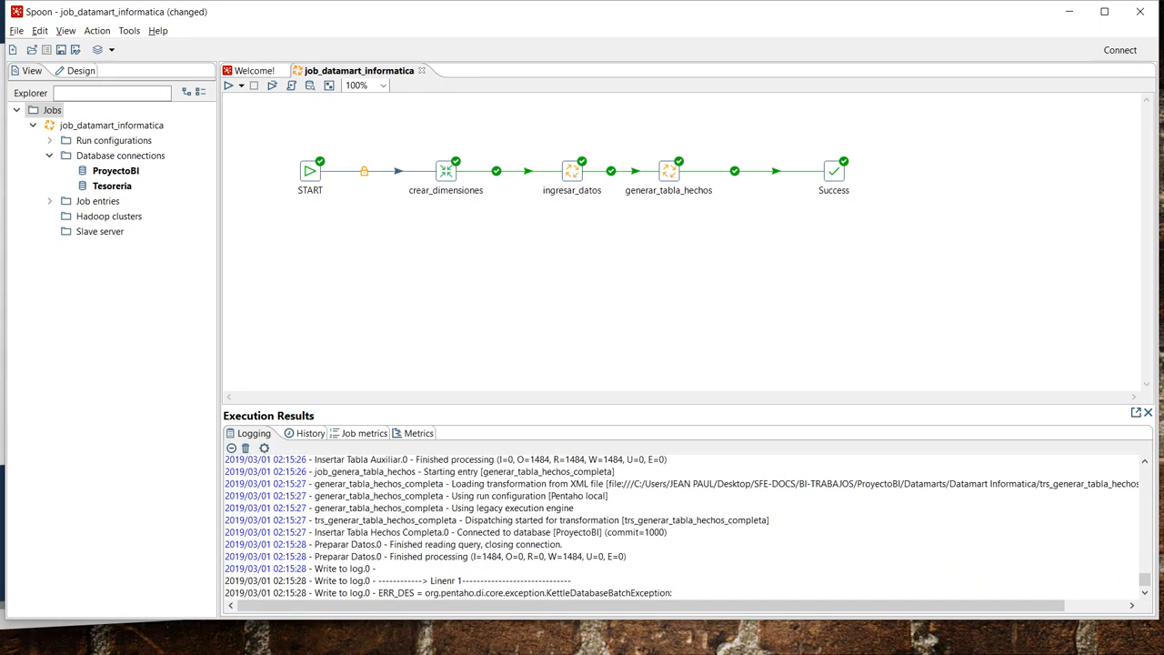
{"action": "double_click", "coordinate": [492, 555]}
{"action": "double_click", "coordinate": [572, 556]}
{"action": "scroll", "coordinate": [681, 527], "scroll_direction": "down", "scroll_amount": 3}
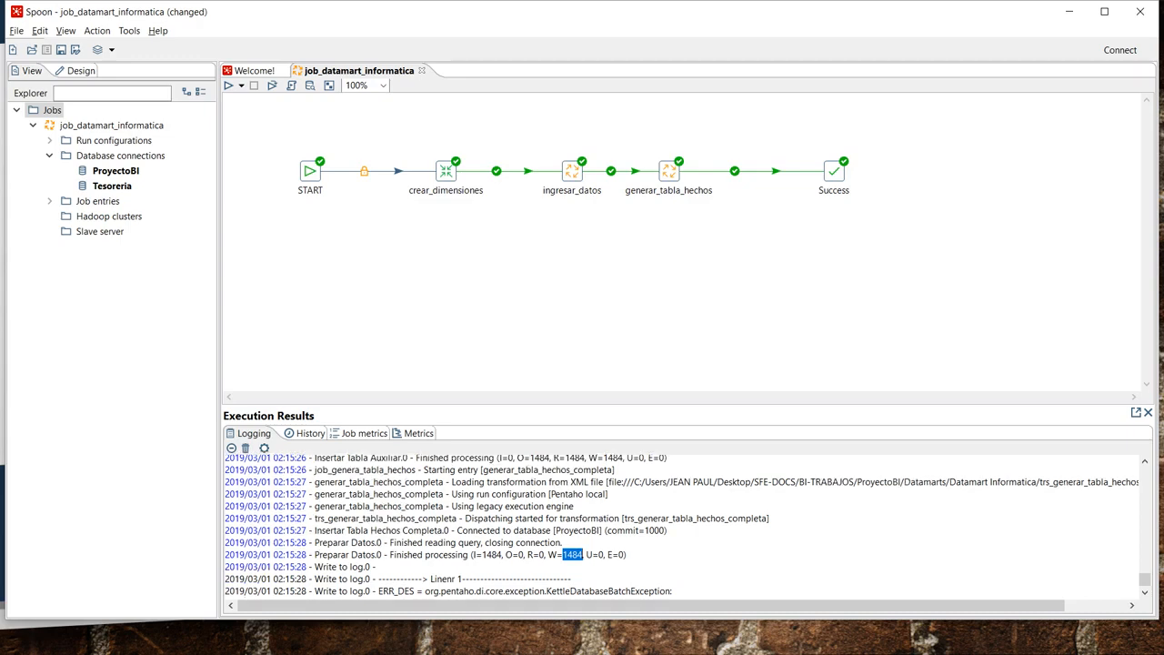
{"action": "scroll", "coordinate": [682, 527], "scroll_direction": "up", "scroll_amount": 15}
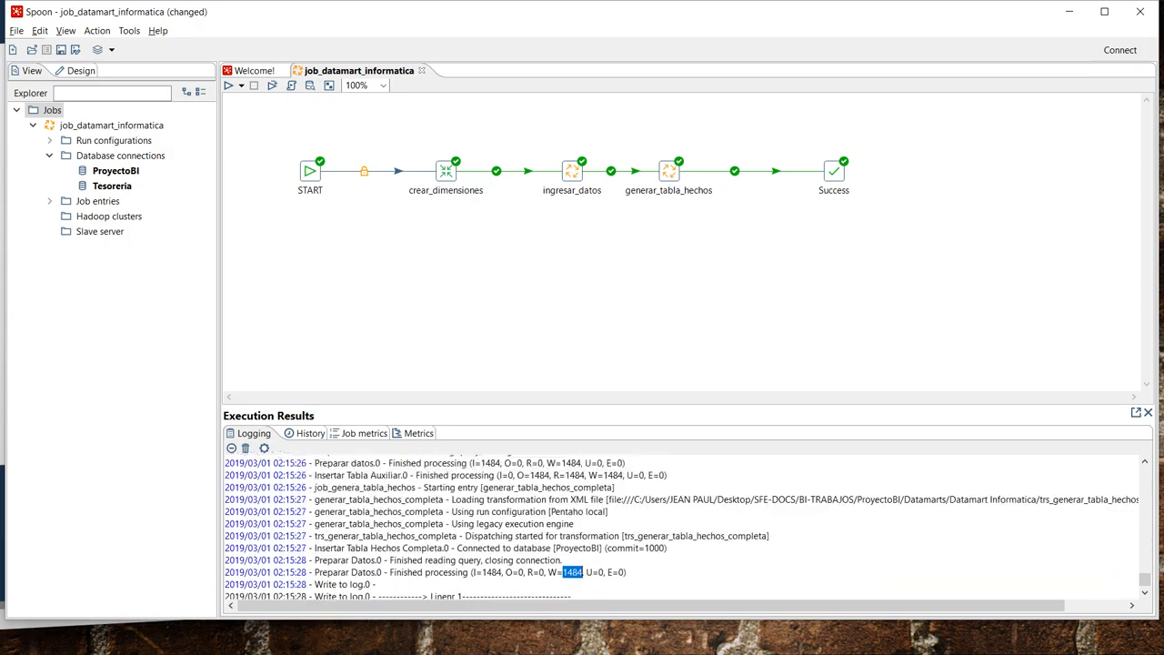
{"action": "scroll", "coordinate": [681, 527], "scroll_direction": "up", "scroll_amount": 2}
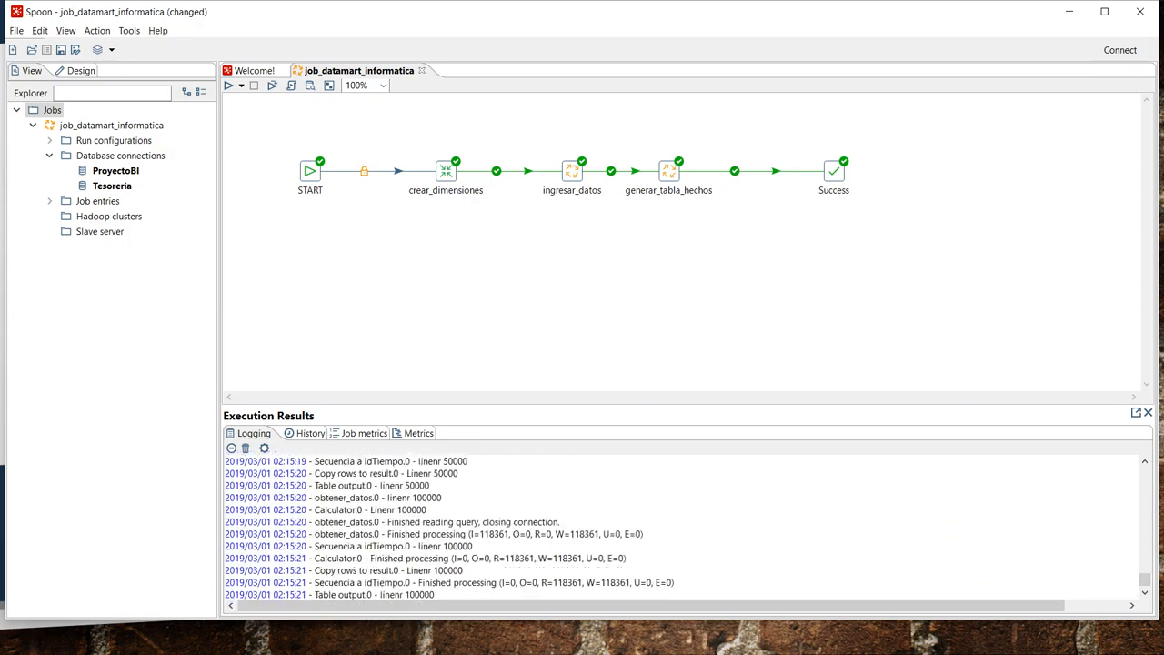
{"action": "scroll", "coordinate": [450, 526], "scroll_direction": "down", "scroll_amount": 2}
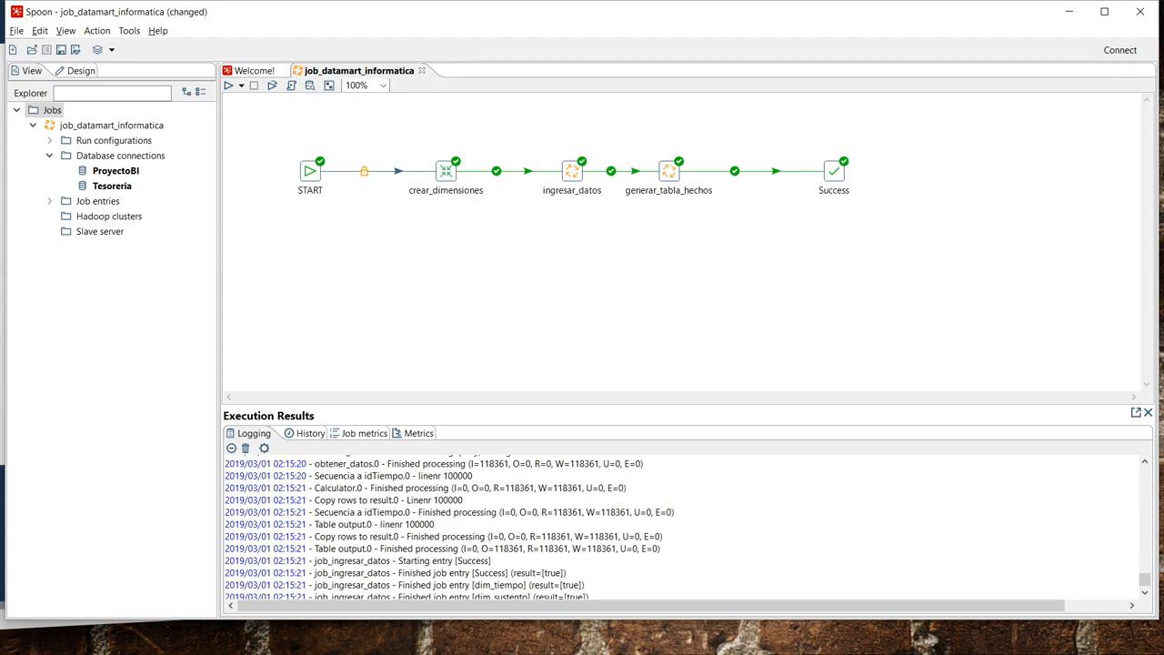
Point out the crear_dimensiones and ingresar_datos entries, then switch to SQL Server Management Studio with the dim_sustento query
{"action": "mouse_move", "coordinate": [445, 171]}
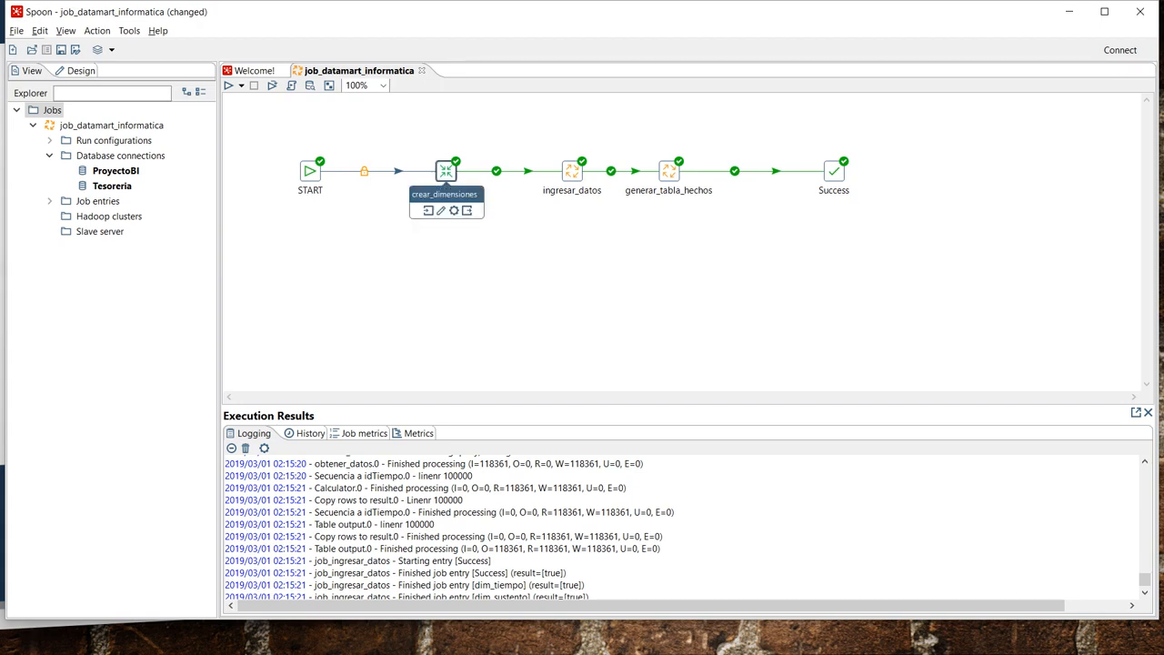
{"action": "mouse_move", "coordinate": [572, 171]}
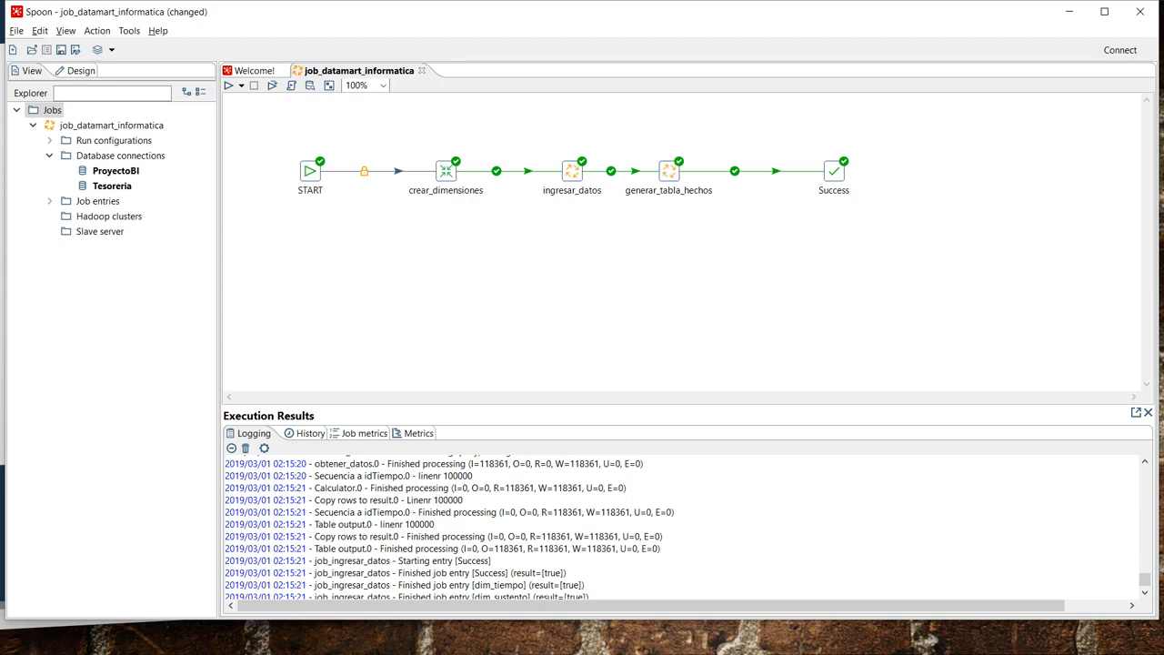
{"action": "left_click", "coordinate": [571, 171]}
{"action": "key", "text": "alt+Tab"}
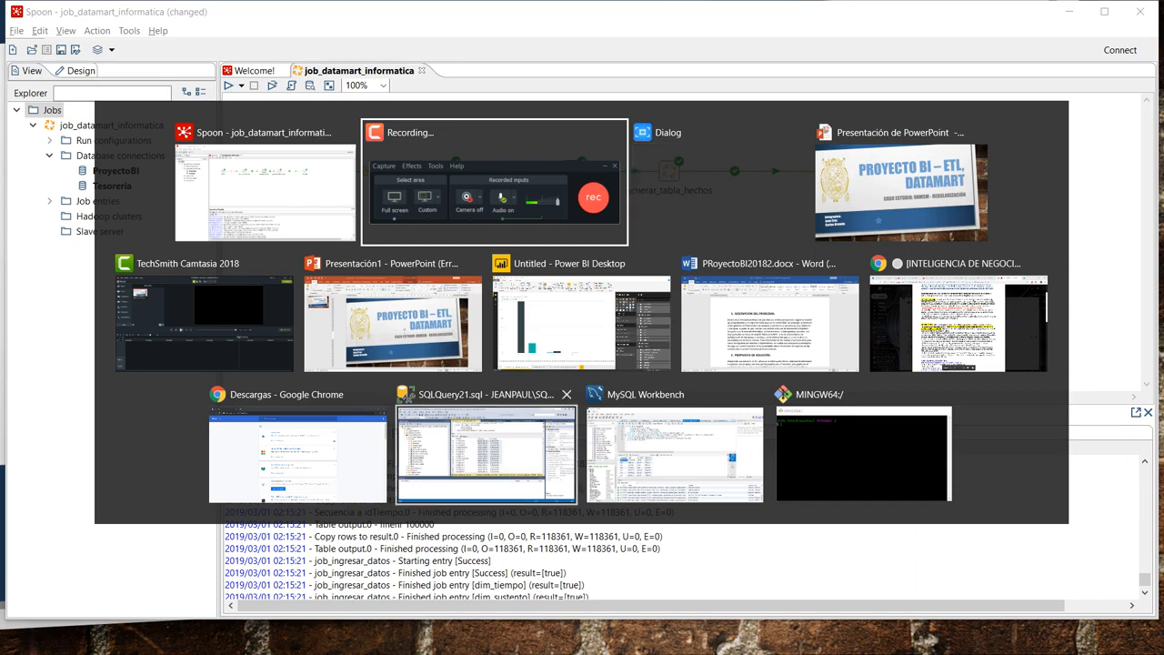
{"action": "left_click", "coordinate": [486, 450]}
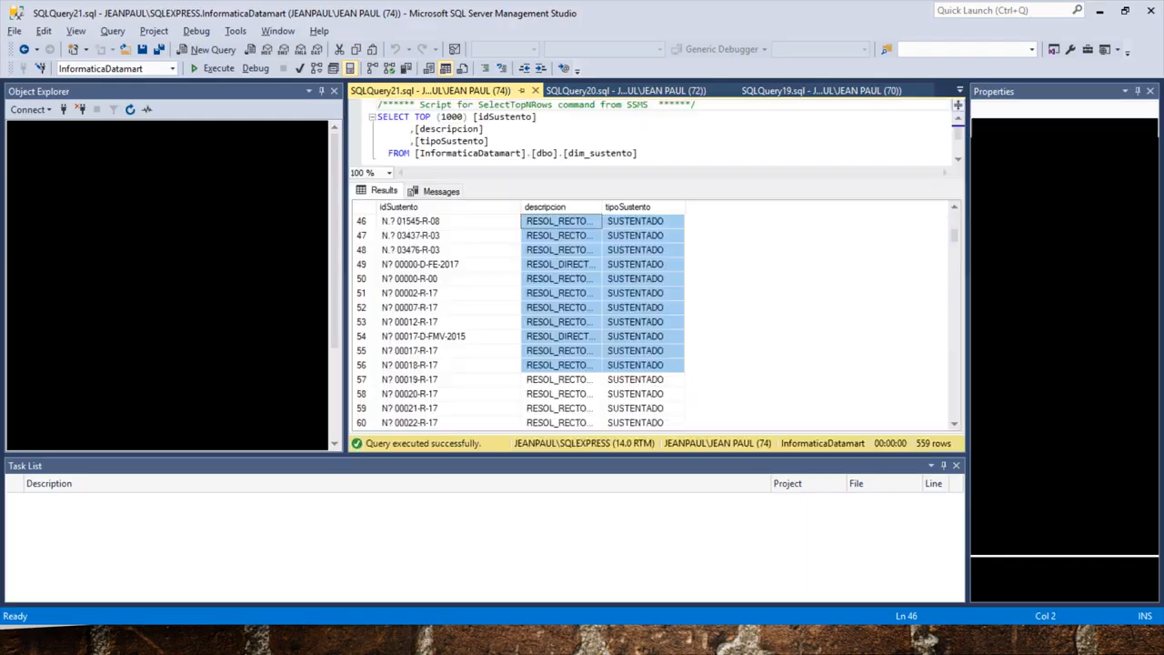
Point out the server, the InformaticaDatamart database and each of its tables from dbo.aux_hecho_detalle down to dbo.hecho_detalle
{"action": "left_click", "coordinate": [489, 141]}
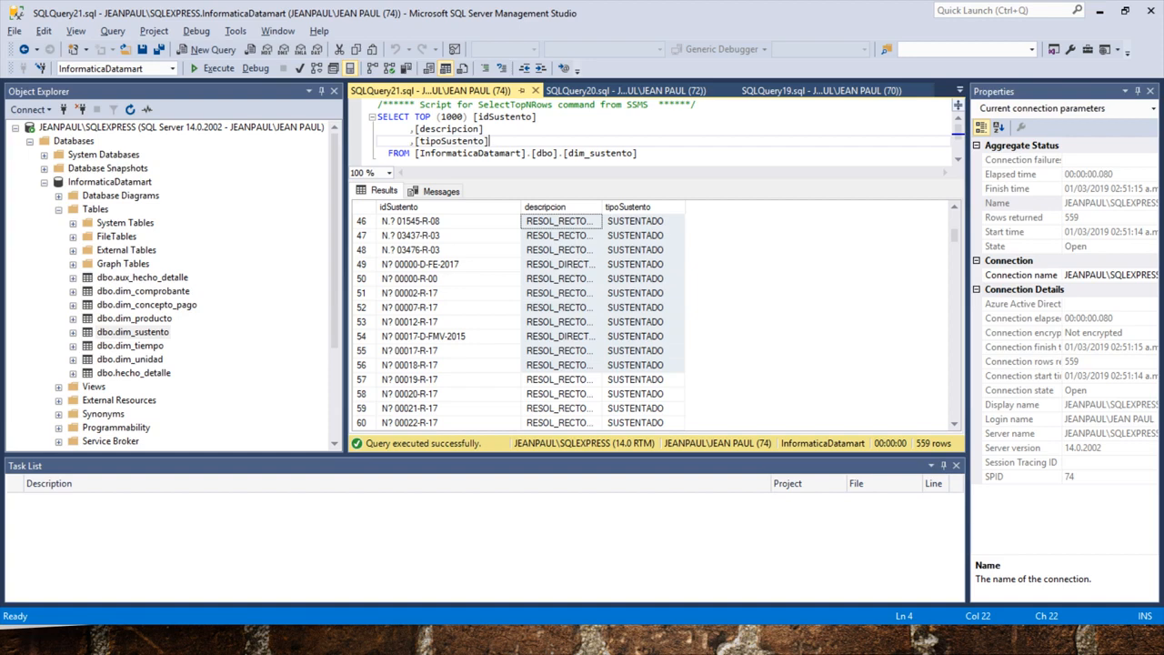
{"action": "left_click", "coordinate": [182, 126]}
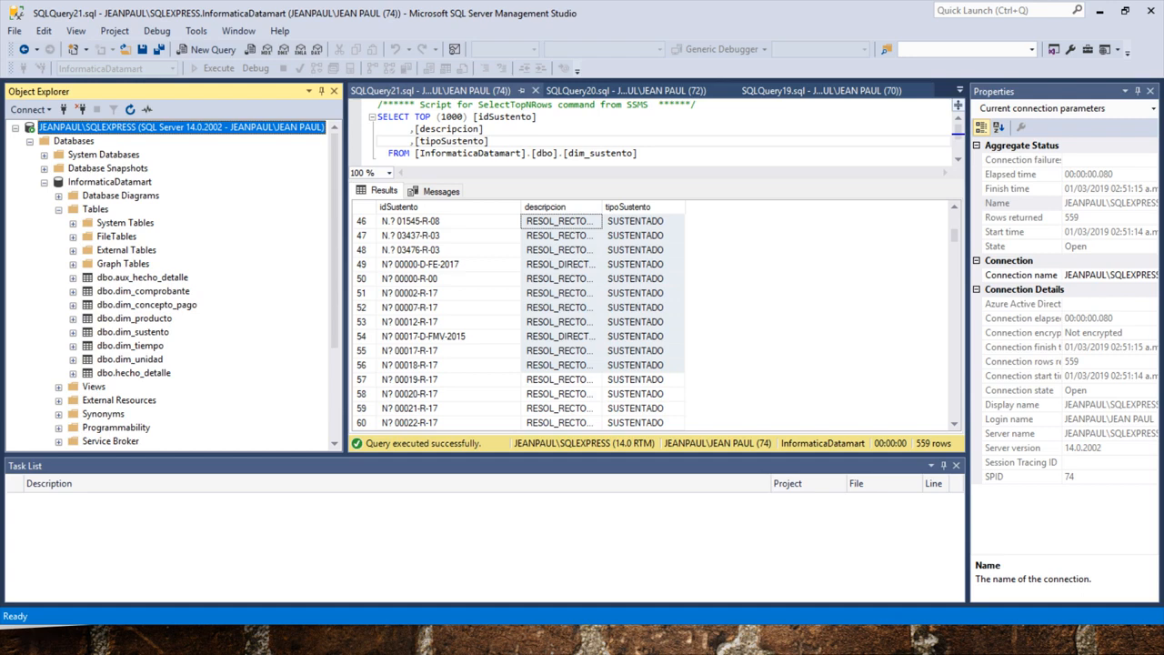
{"action": "left_click", "coordinate": [109, 182]}
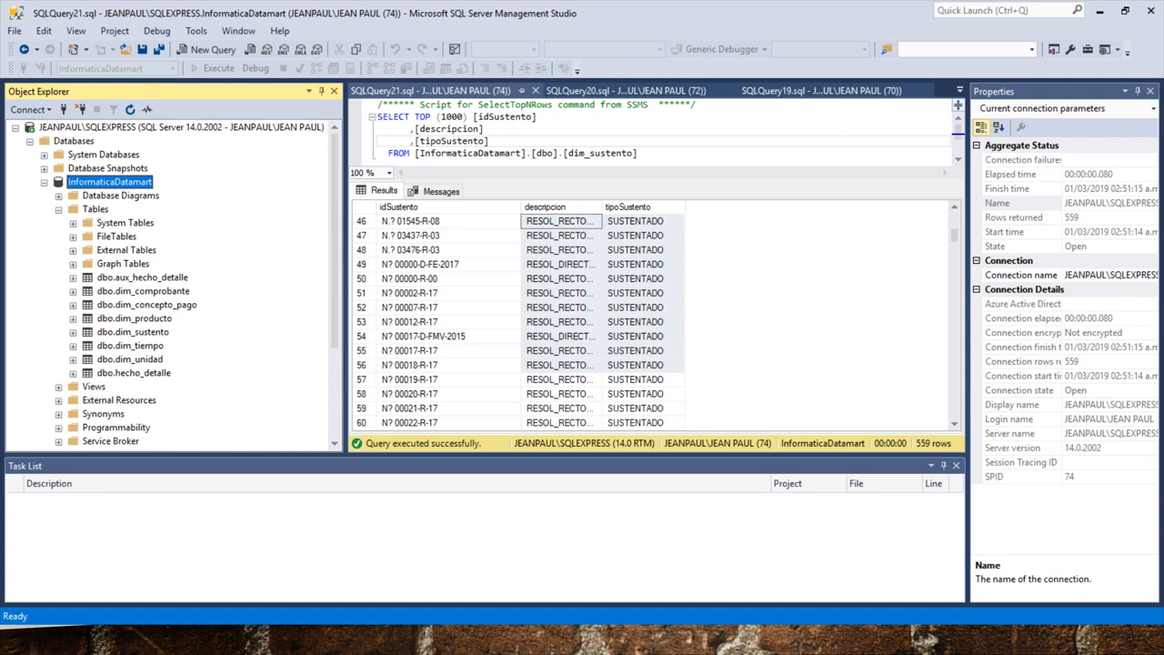
{"action": "left_click", "coordinate": [142, 278]}
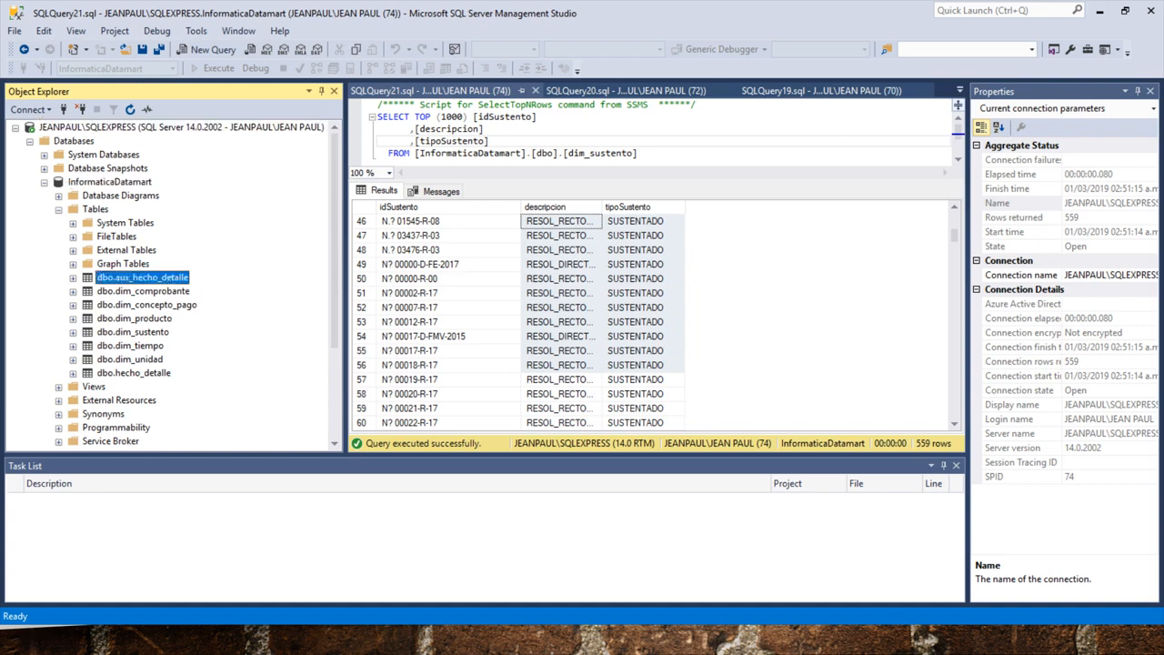
{"action": "key", "text": "Down"}
{"action": "key", "text": "Down"}
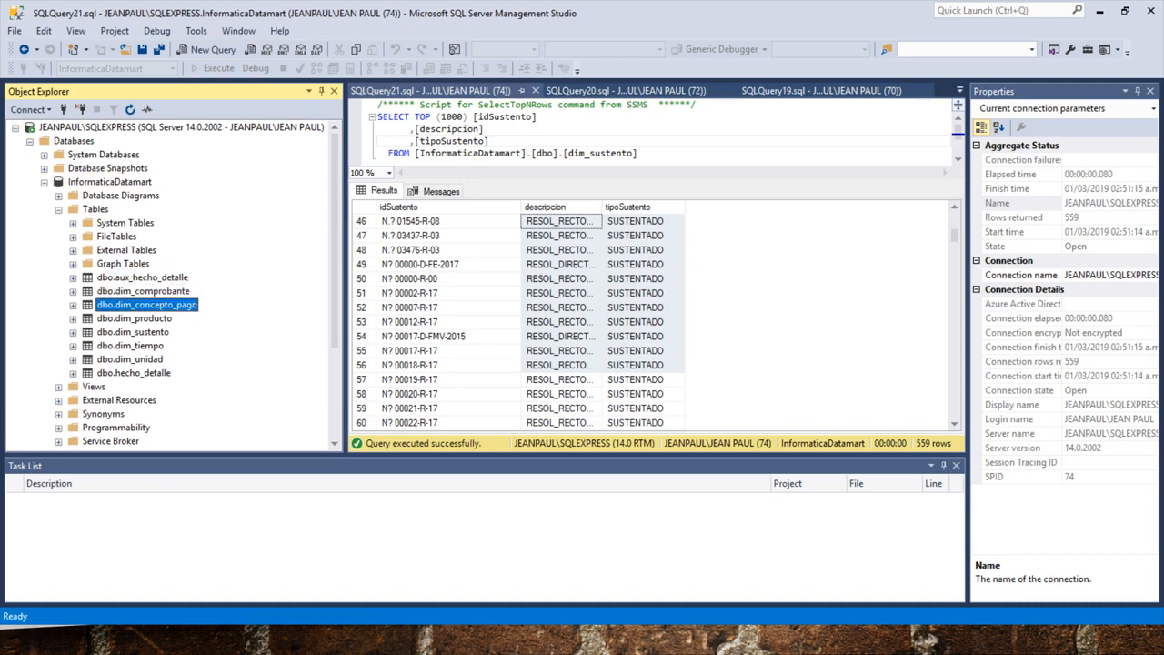
{"action": "key", "text": "Down"}
{"action": "key", "text": "Down"}
{"action": "key", "text": "Down"}
{"action": "key", "text": "Down"}
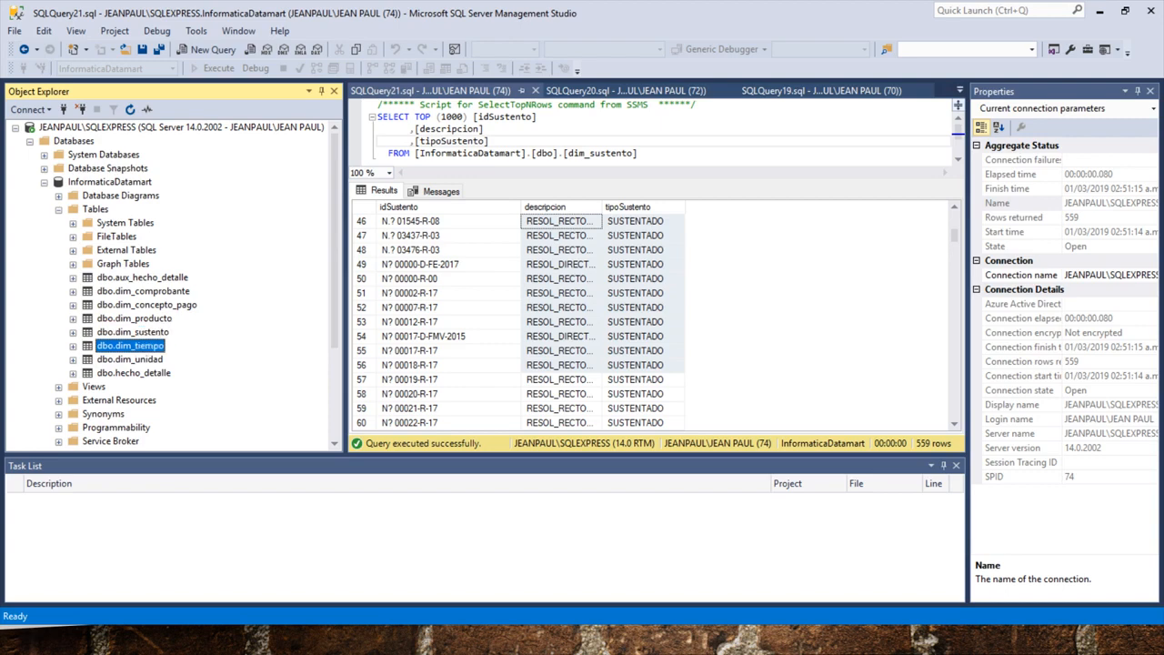
{"action": "key", "text": "Down"}
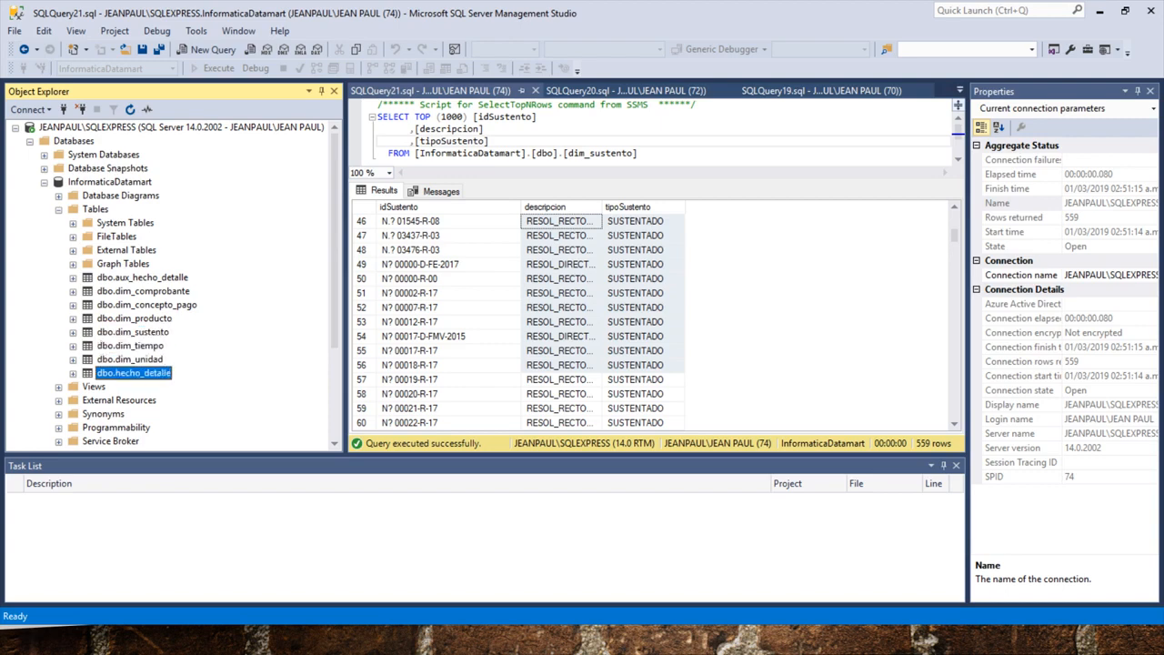
Go back up through the dimension tables from dbo.hecho_detalle to dbo.dim_comprobante
{"action": "key", "text": "Up"}
{"action": "key", "text": "Up"}
{"action": "key", "text": "Up"}
{"action": "key", "text": "Up"}
{"action": "key", "text": "Up"}
{"action": "key", "text": "Up"}
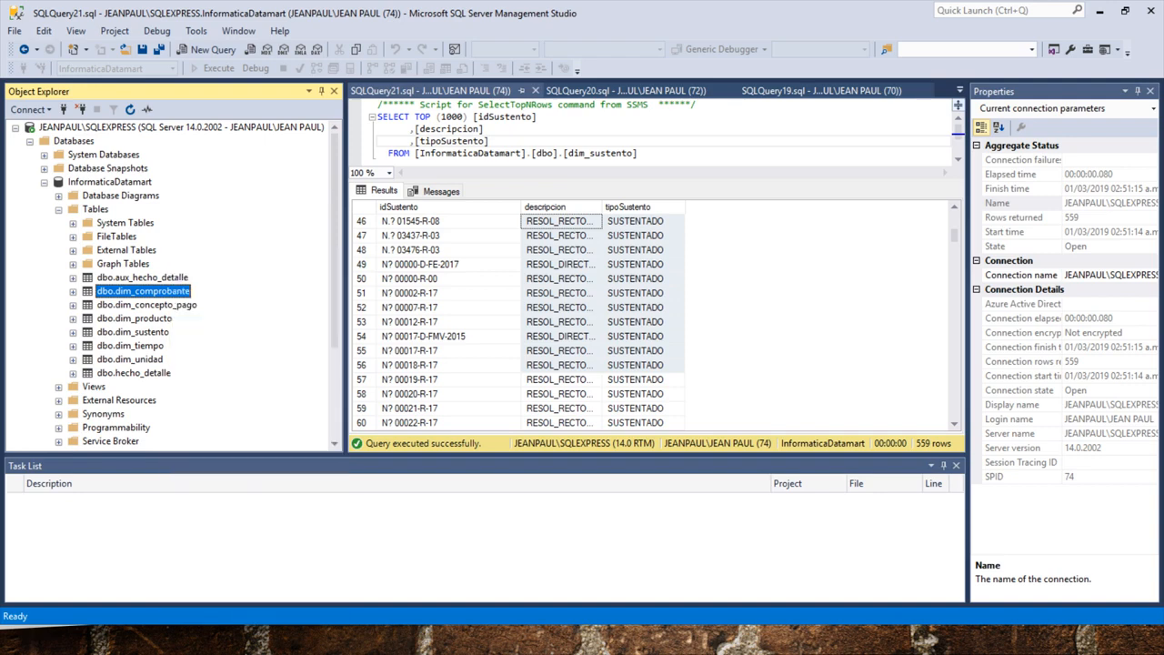
Leave the dbo.dim_comprobante table design and query the top 1000 rows of dbo.dim_concepto_pago
{"action": "right_click", "coordinate": [177, 286]}
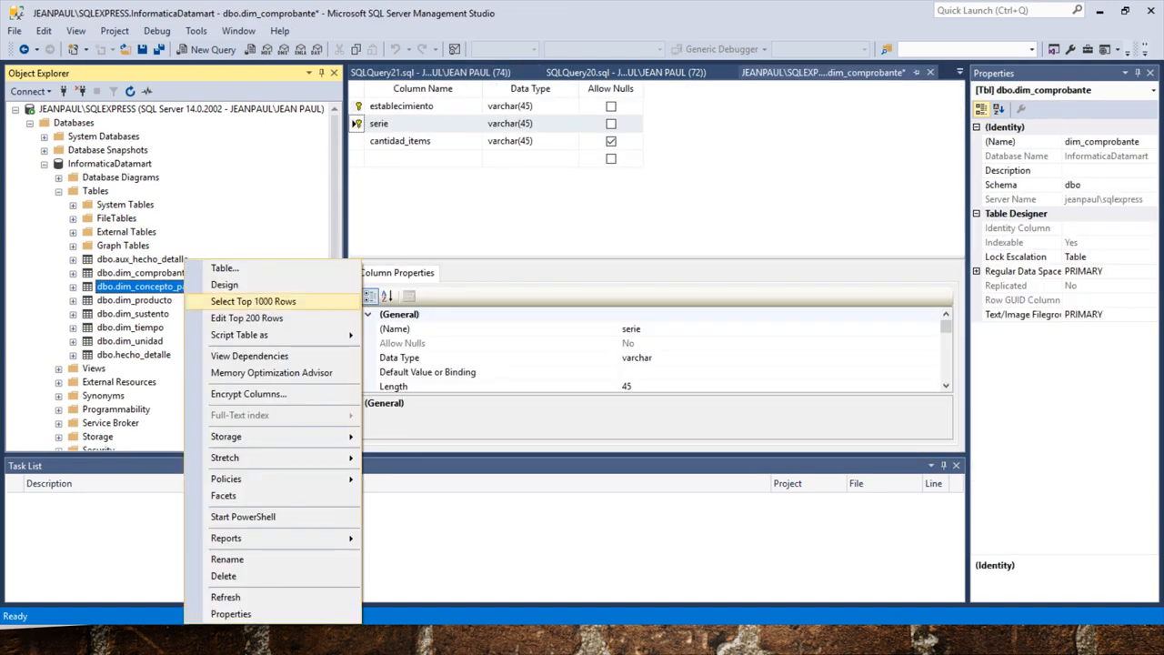
{"action": "key", "text": "Escape"}
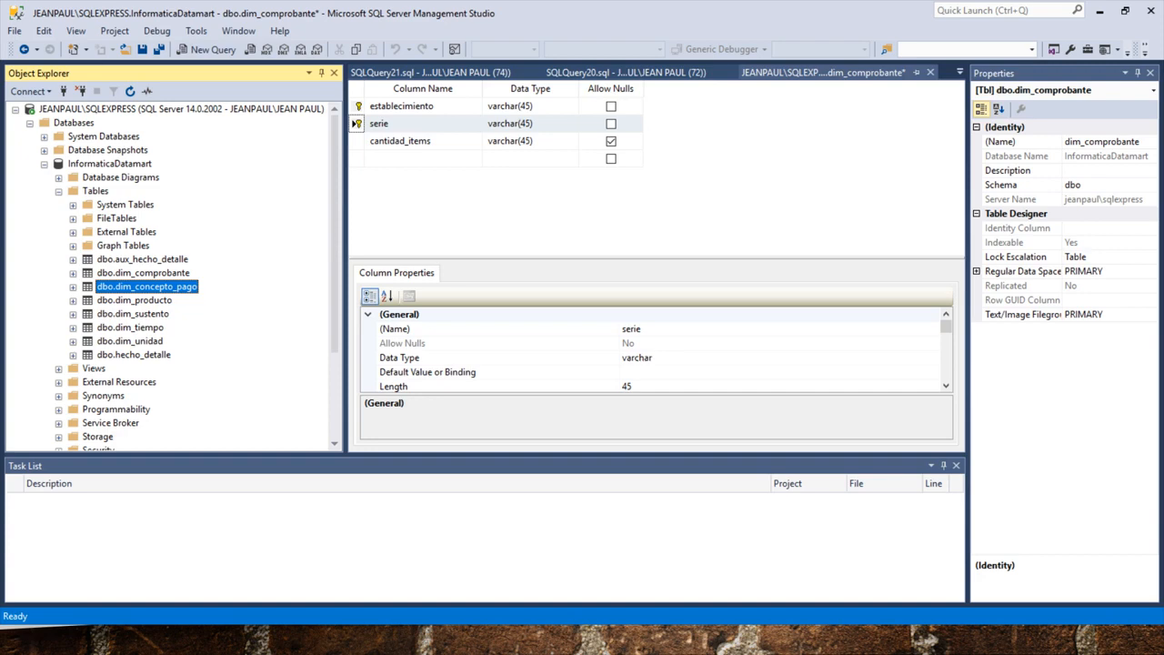
{"action": "key", "text": "ctrl+F4"}
{"action": "right_click", "coordinate": [147, 286]}
{"action": "left_click", "coordinate": [219, 336]}
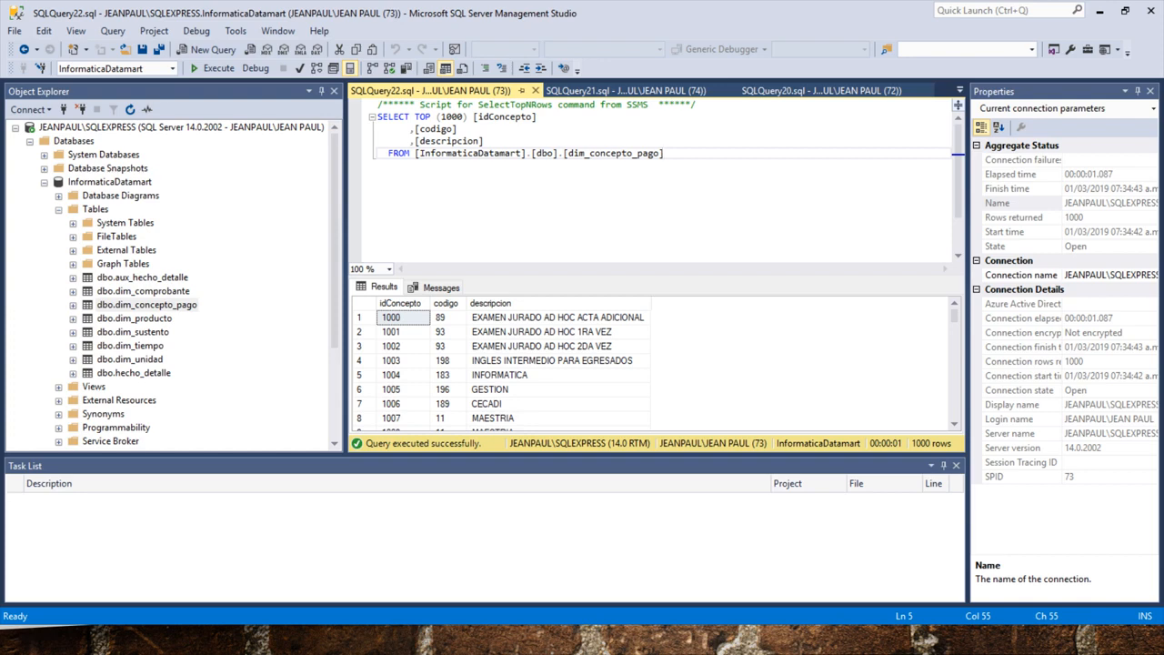
{"action": "left_click", "coordinate": [146, 304]}
{"action": "key", "text": "F2"}
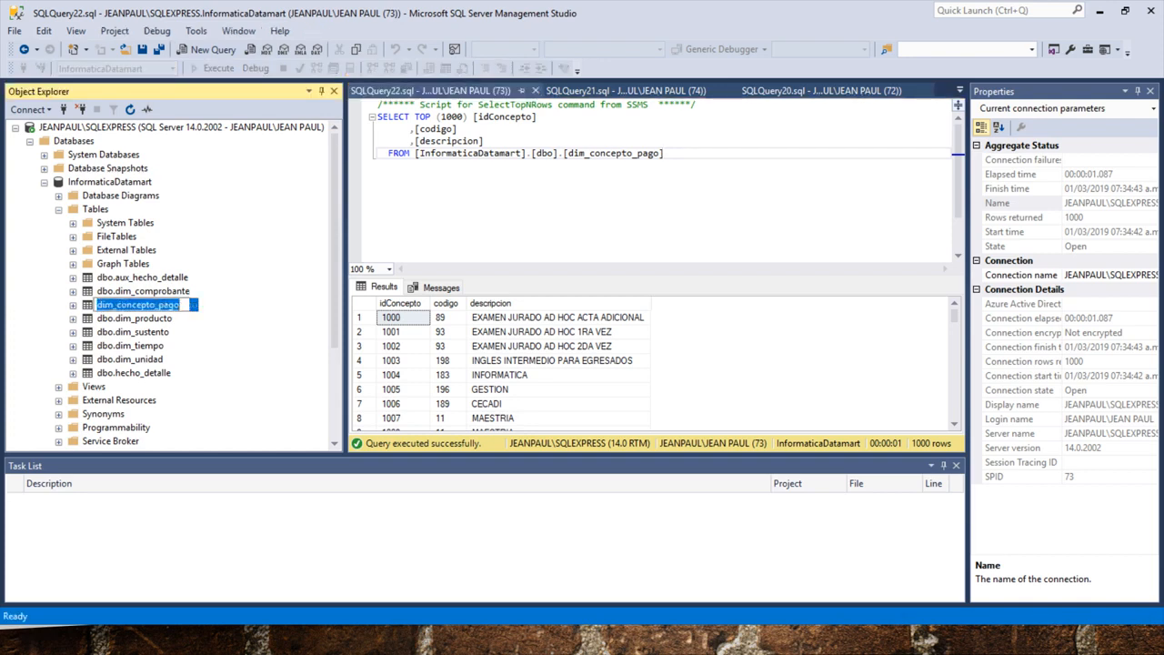
{"action": "left_click", "coordinate": [665, 153]}
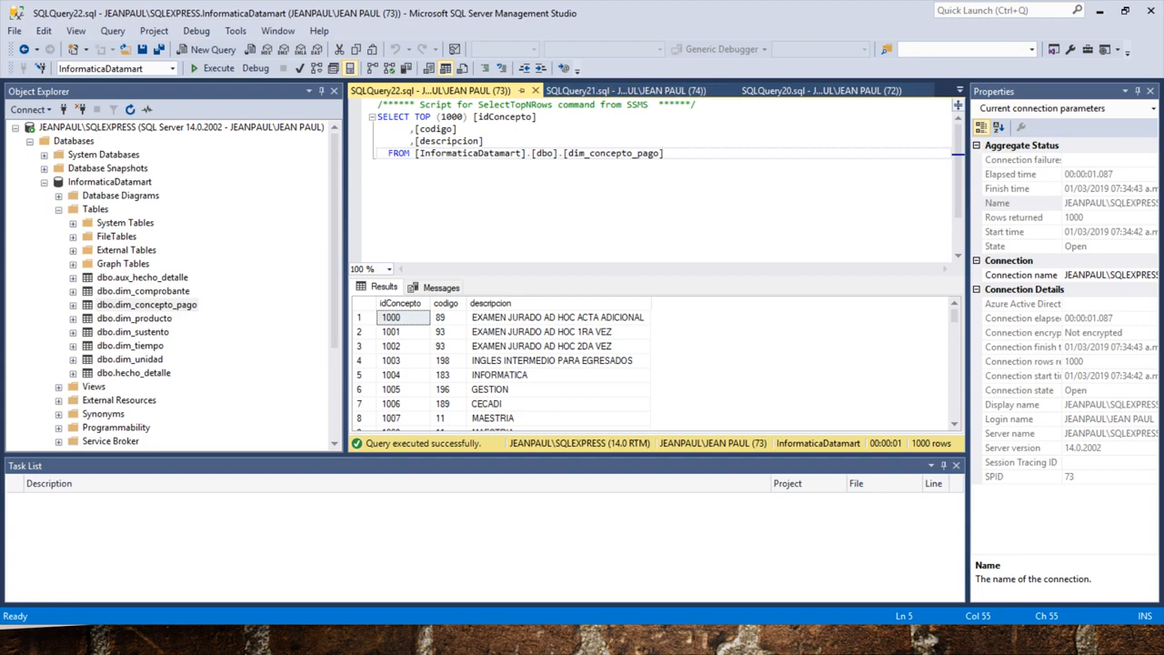
Query the top 1000 rows of dbo.dim_comprobante to review its establecimiento, cantidad_items and total columns
{"action": "left_click", "coordinate": [159, 292]}
{"action": "right_click", "coordinate": [159, 291]}
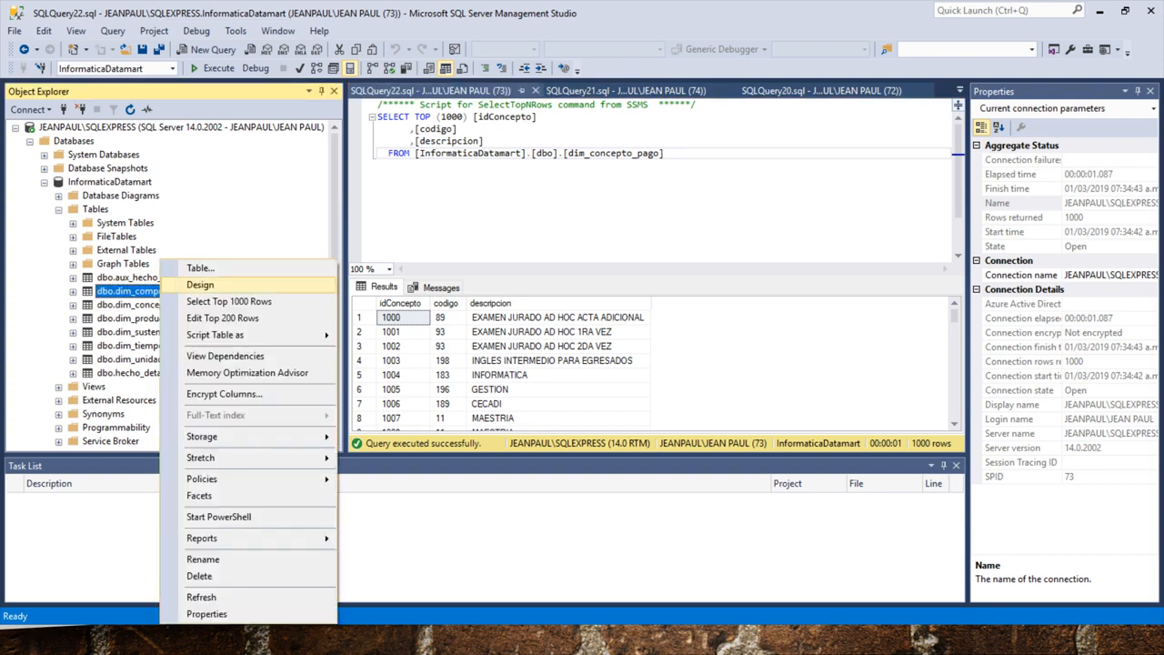
{"action": "key", "text": "Escape"}
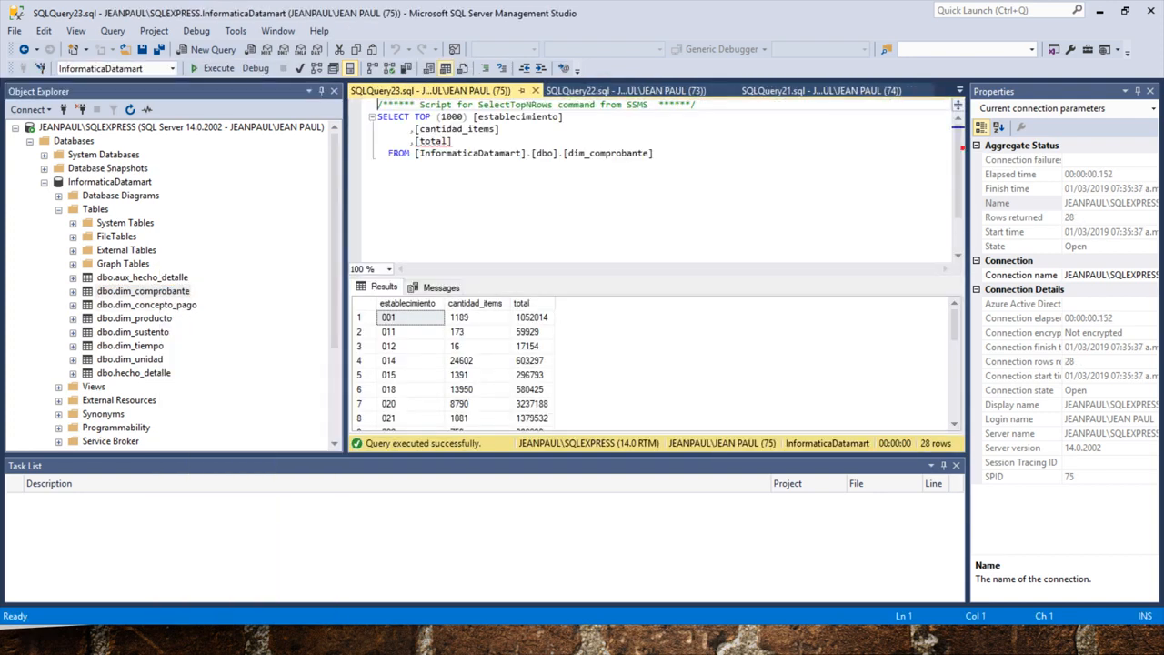
Query the top 1000 rows of dbo.dim_producto to review its product descriptions, types and amounts
{"action": "left_click", "coordinate": [143, 318]}
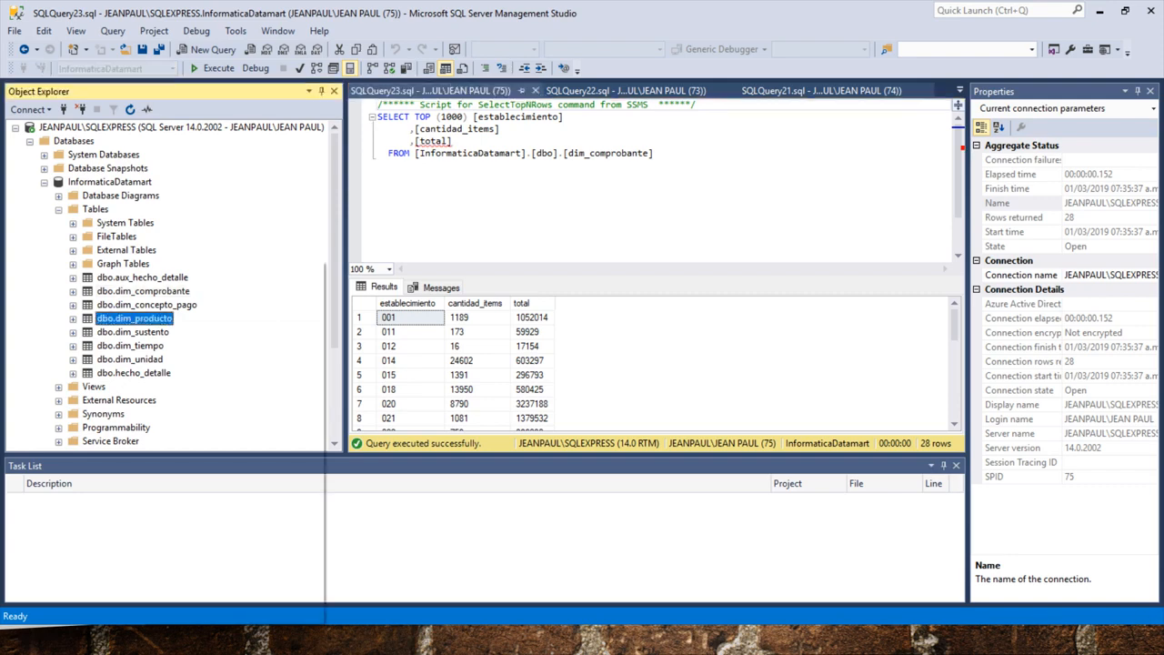
{"action": "right_click", "coordinate": [143, 318]}
{"action": "left_click", "coordinate": [216, 301]}
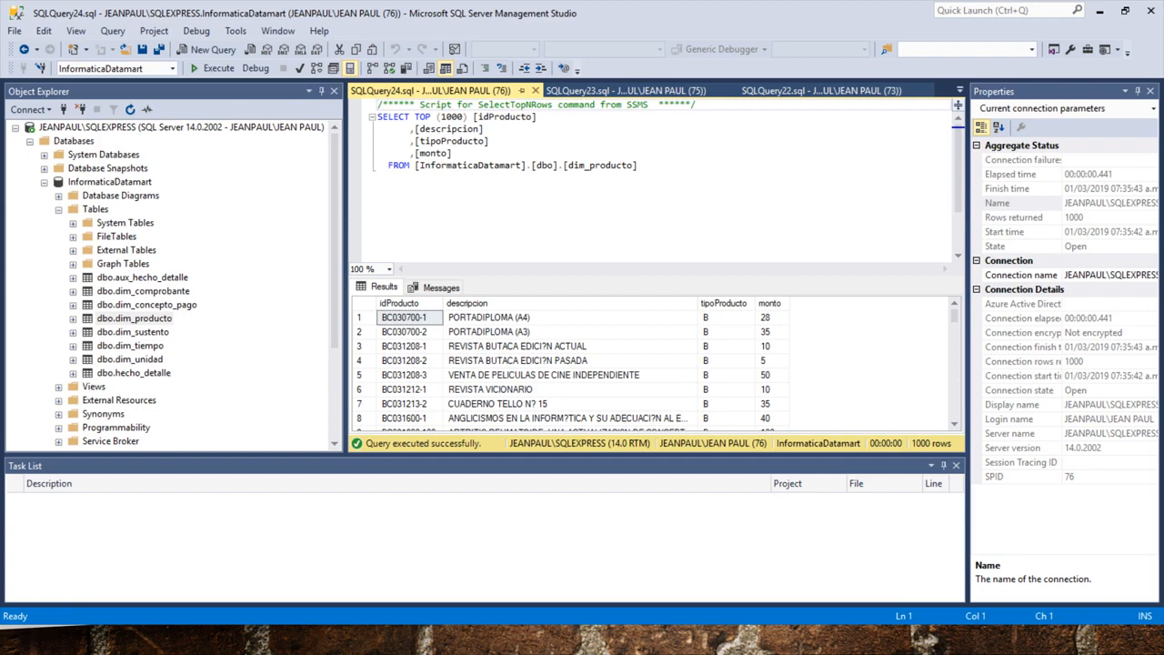
Query the top 1000 rows of dbo.dim_sustento and point out the descripcion and tipoSustento values in the second row
{"action": "right_click", "coordinate": [157, 331]}
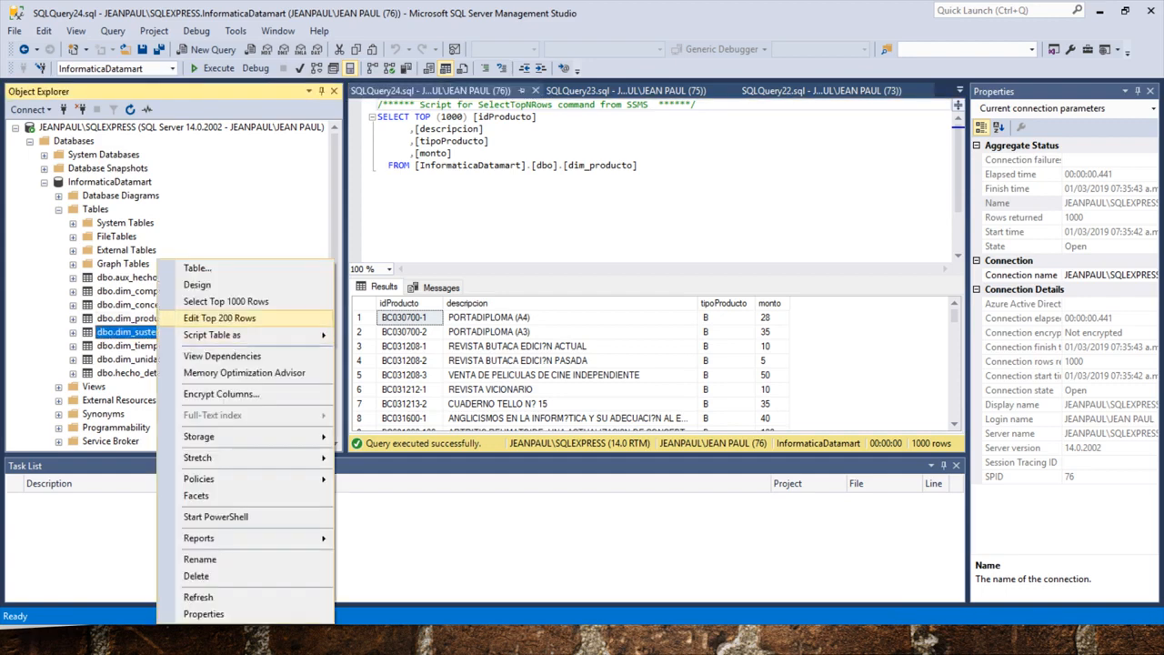
{"action": "left_click", "coordinate": [226, 301]}
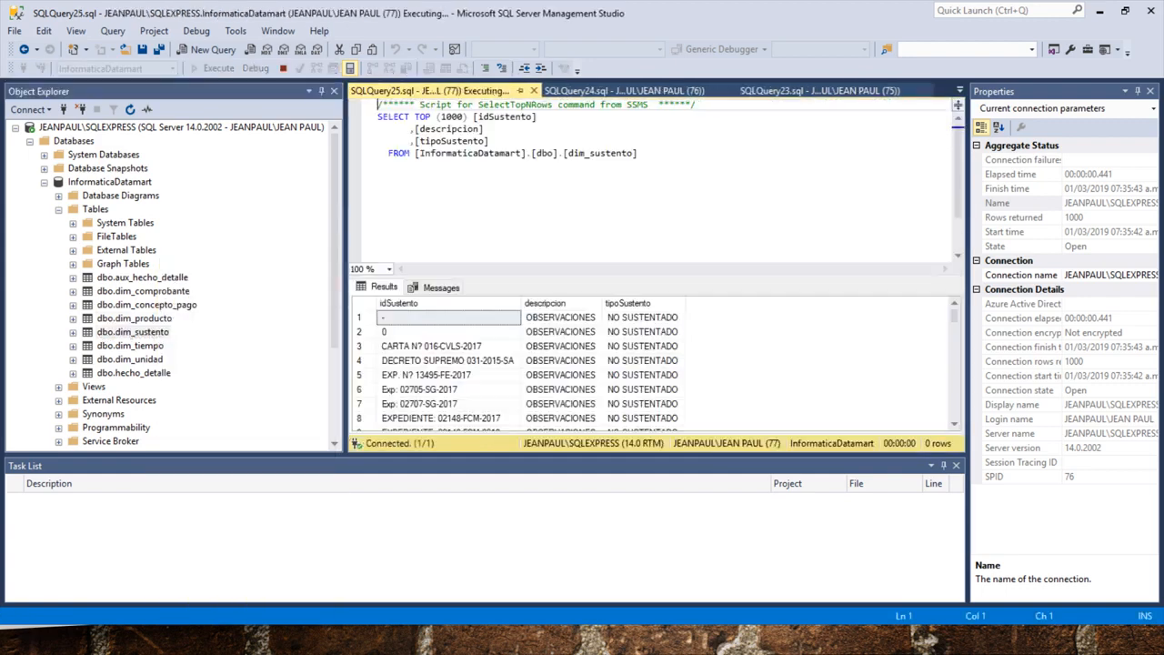
{"action": "left_click", "coordinate": [560, 331]}
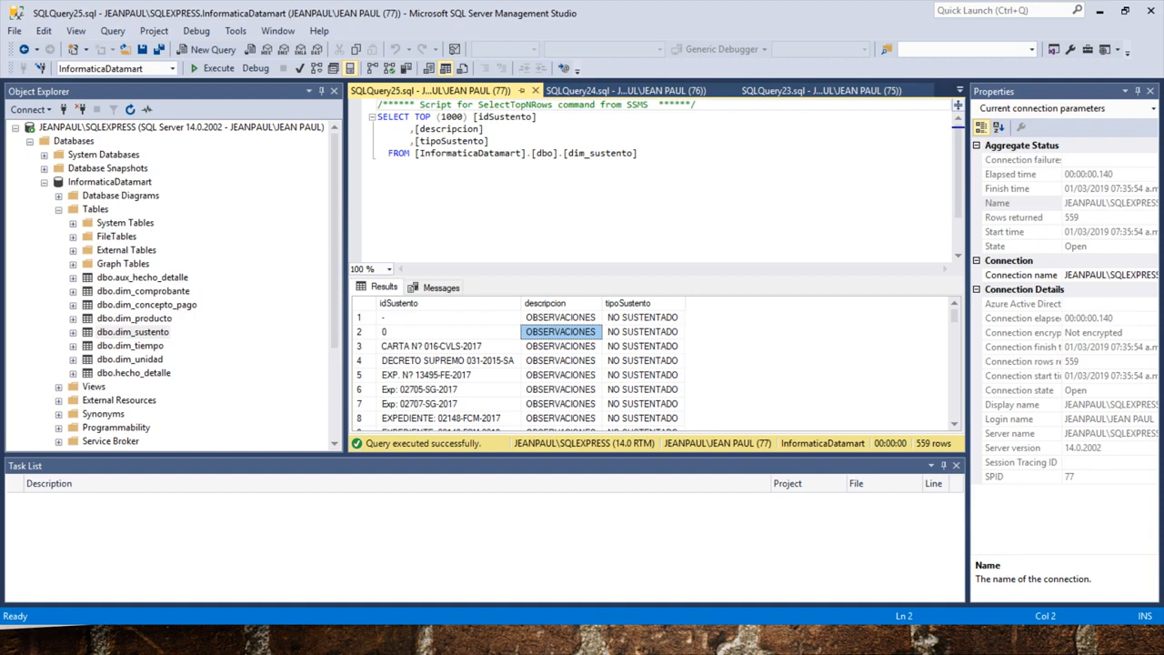
{"action": "left_click", "coordinate": [642, 332]}
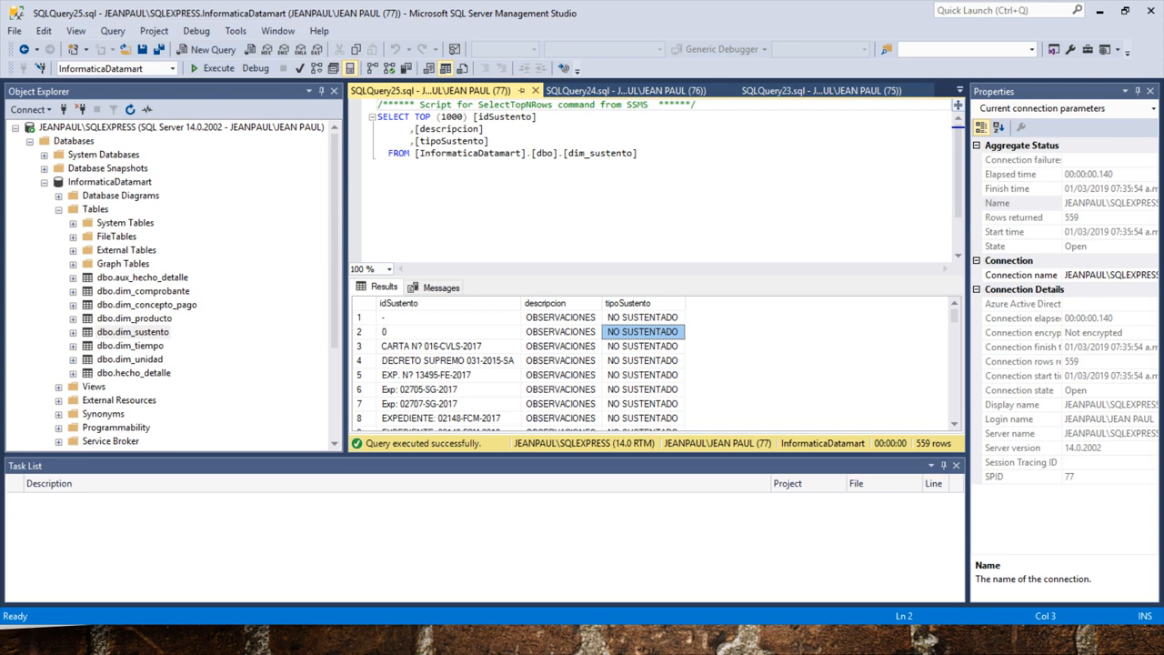
Query the top 1000 rows of dbo.dim_tiempo and point out the first row's anio, mes and dia values
{"action": "left_click", "coordinate": [118, 346]}
{"action": "right_click", "coordinate": [143, 345]}
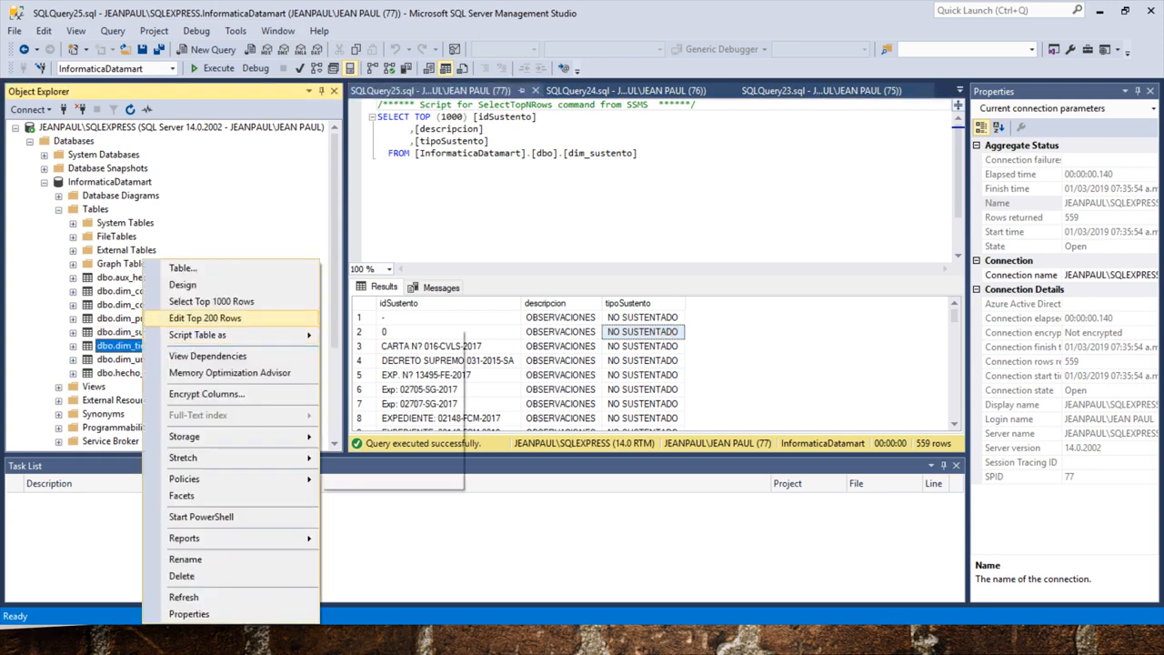
{"action": "left_click", "coordinate": [211, 301]}
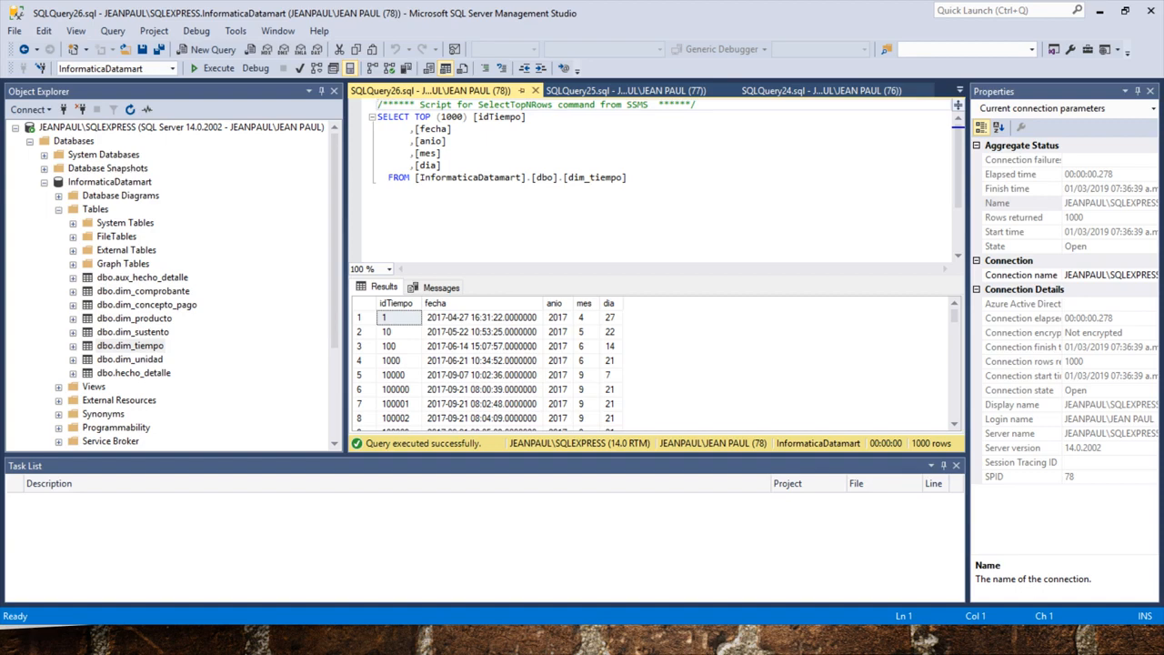
{"action": "left_click", "coordinate": [558, 316]}
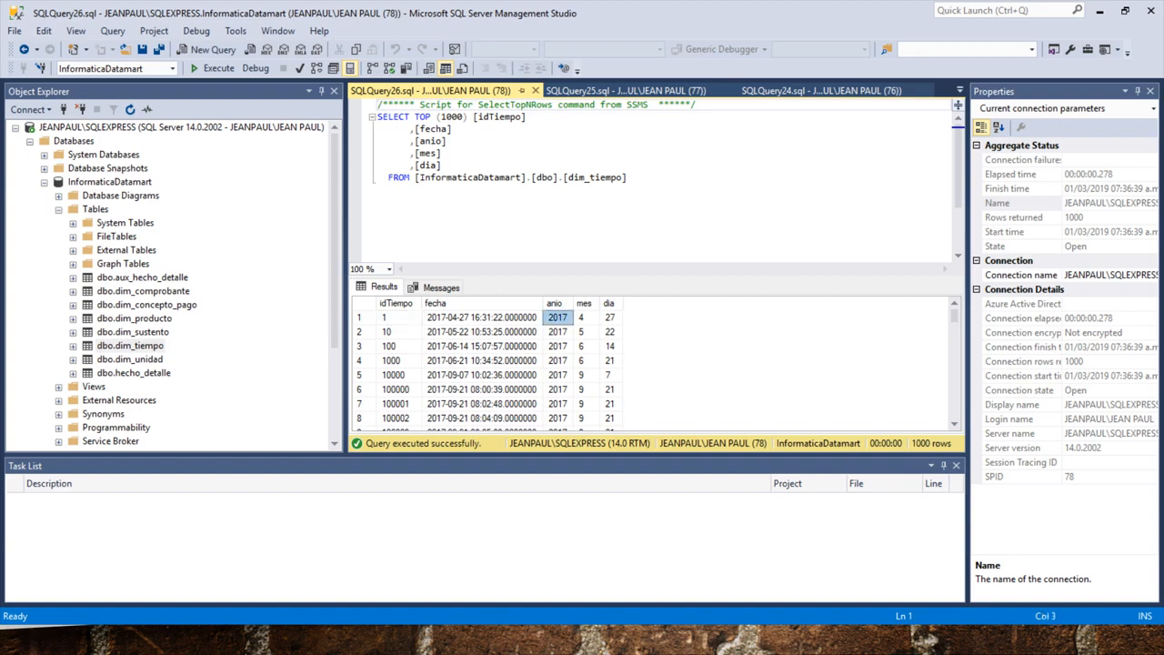
{"action": "key", "text": "Right"}
{"action": "key", "text": "Right"}
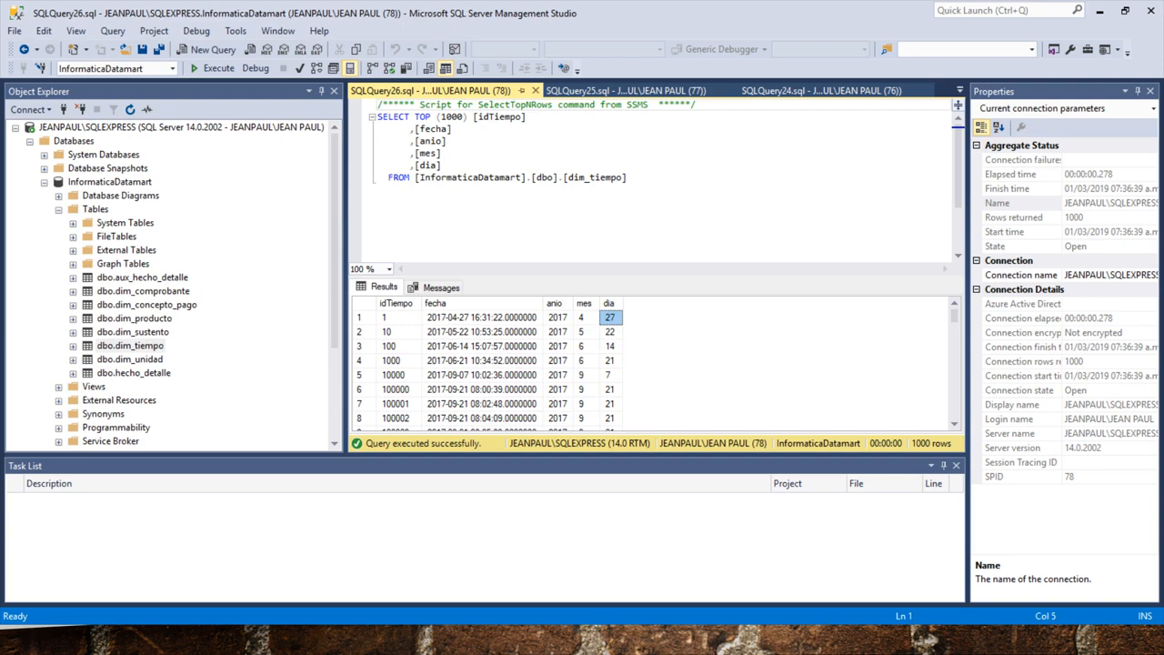
Query the top 1000 rows of dbo.dim_unidad and point out the nombre value in the first row
{"action": "left_click", "coordinate": [145, 359]}
{"action": "right_click", "coordinate": [153, 359]}
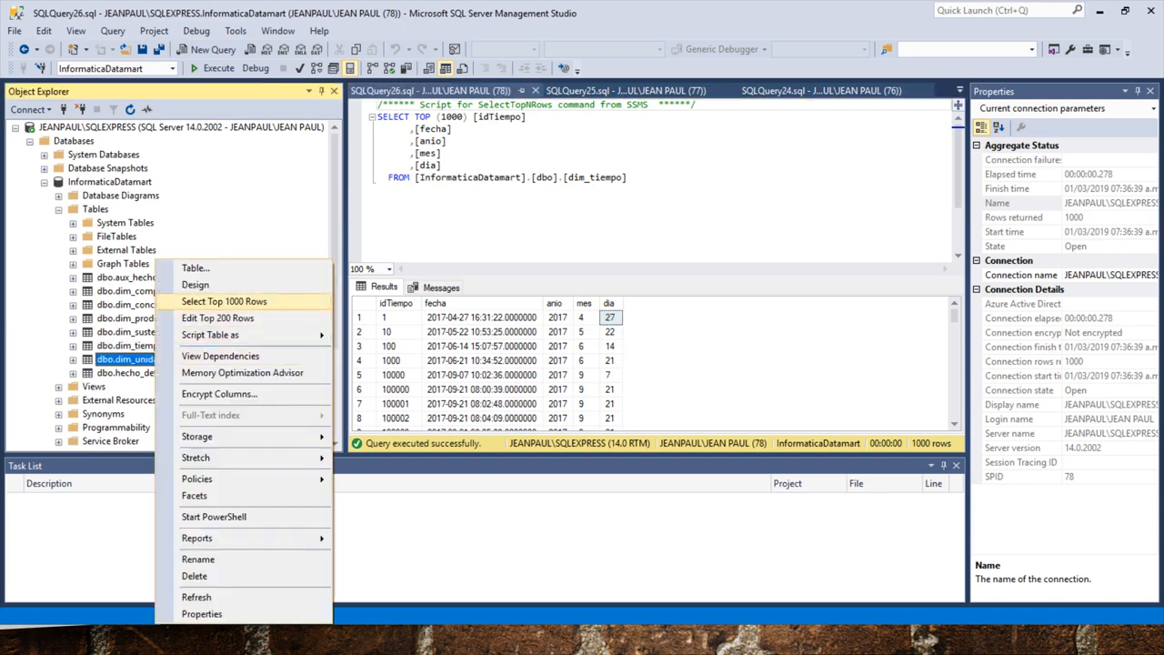
{"action": "left_click", "coordinate": [196, 301]}
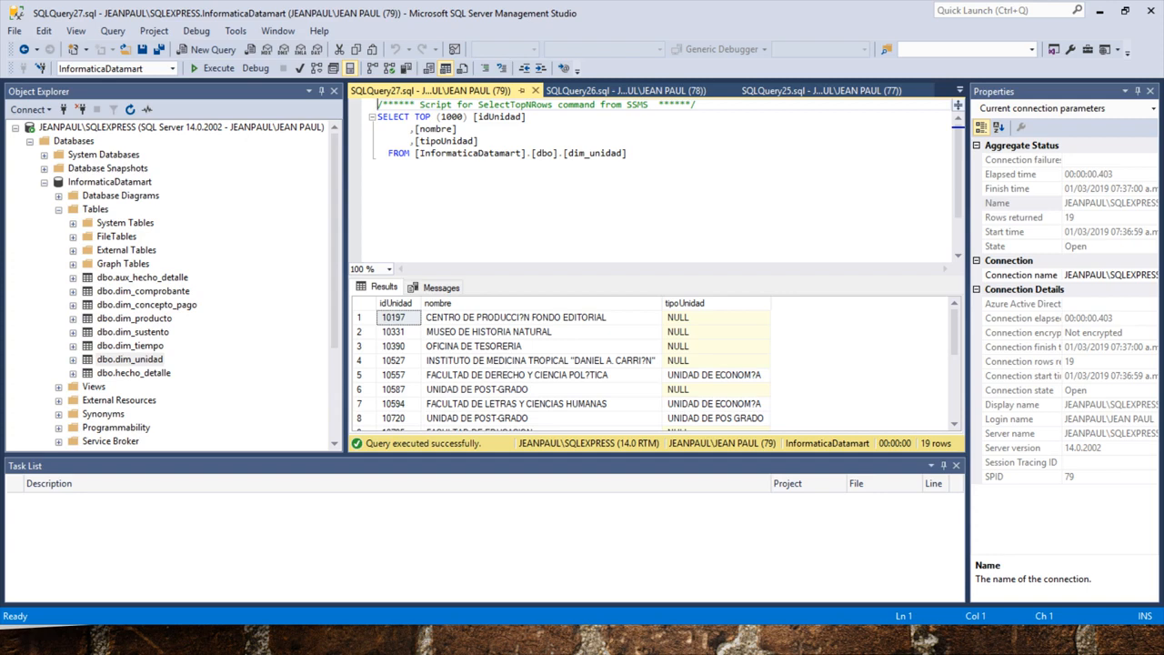
{"action": "left_click", "coordinate": [541, 317]}
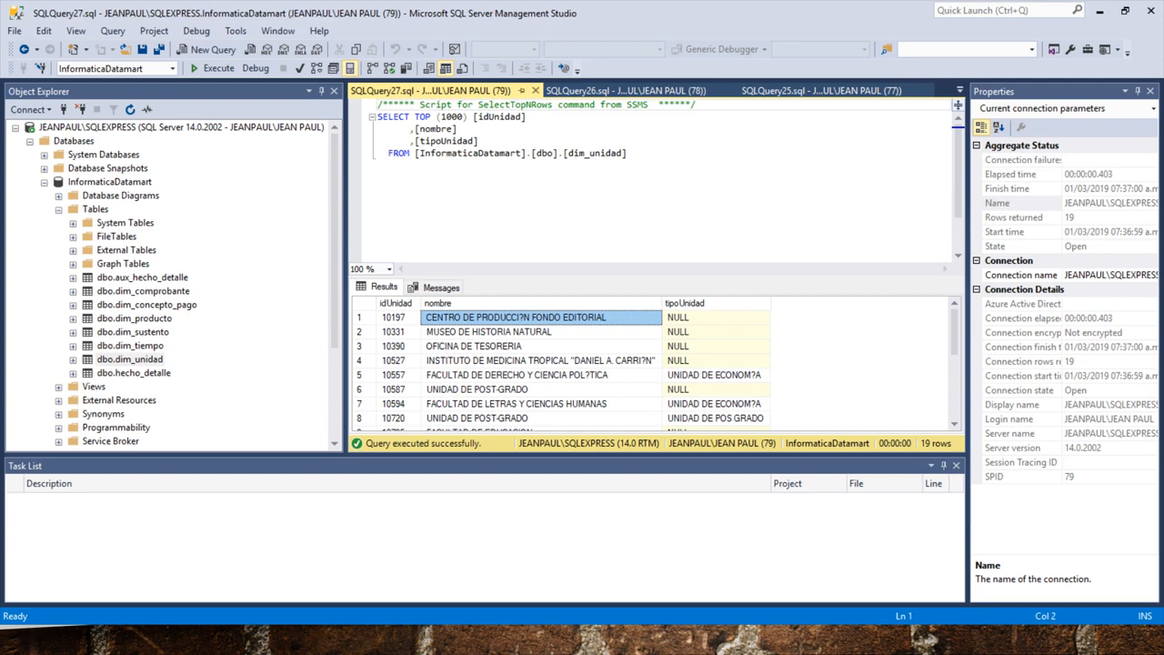
Query the top 1000 rows of dbo.hecho_detalle and inspect its key columns plus Cantidad_regularizados and Cantidad_no_regularizados
{"action": "left_click", "coordinate": [133, 372]}
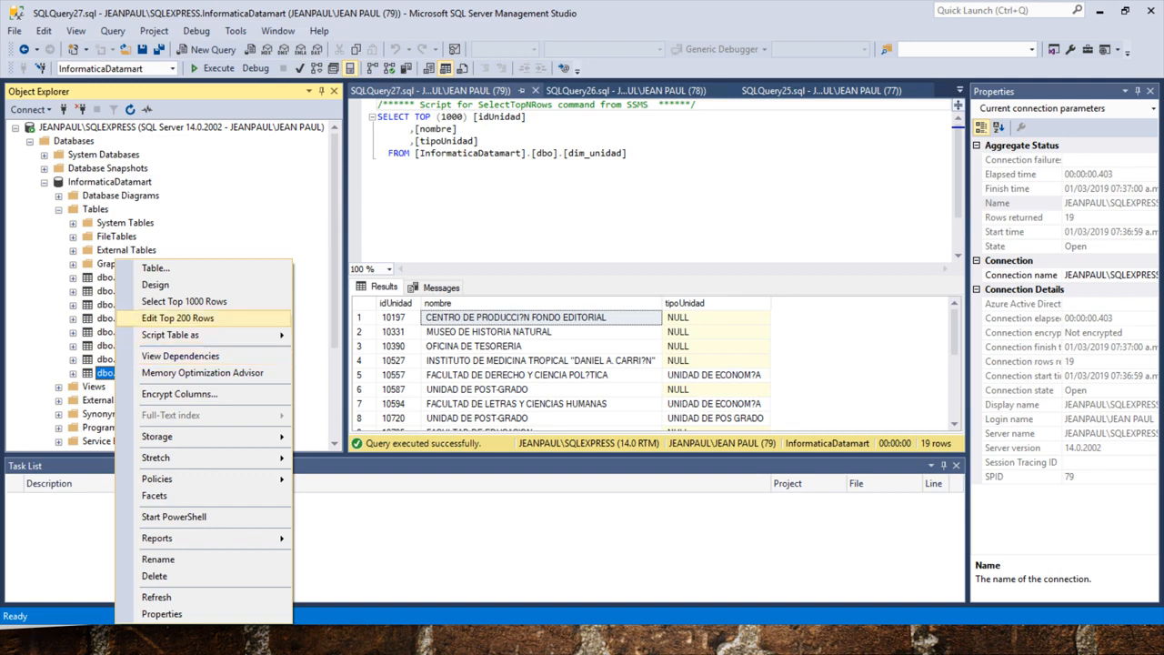
{"action": "key", "text": "Escape"}
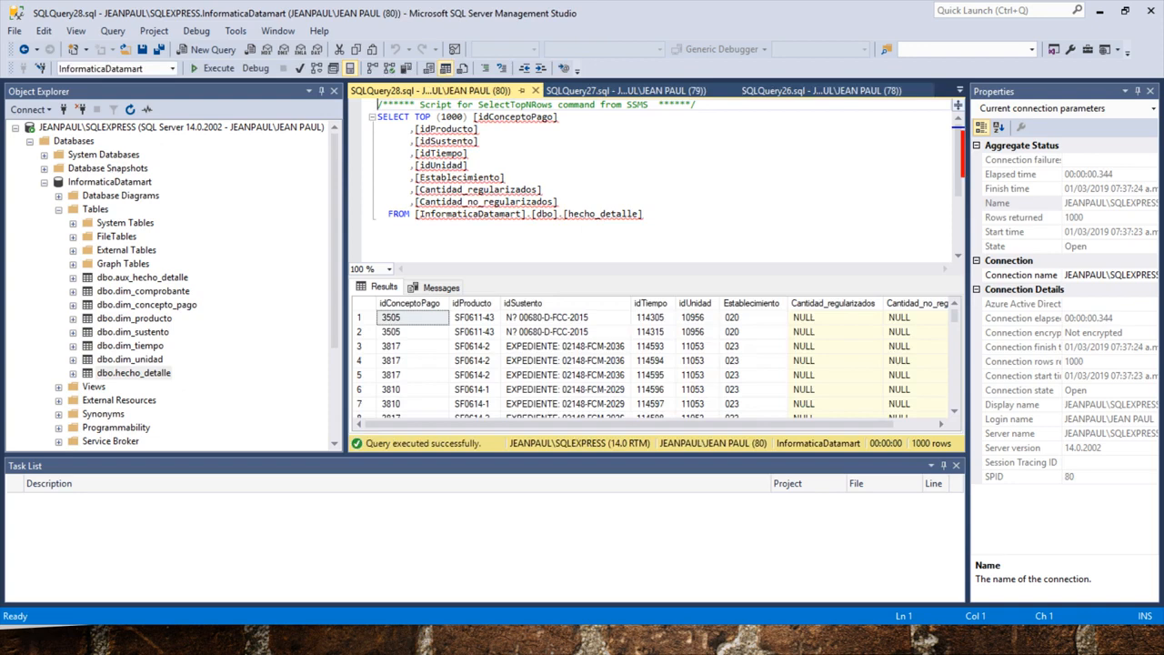
{"action": "scroll", "coordinate": [654, 364], "scroll_direction": "right", "scroll_amount": 2}
{"action": "left_click", "coordinate": [789, 415]}
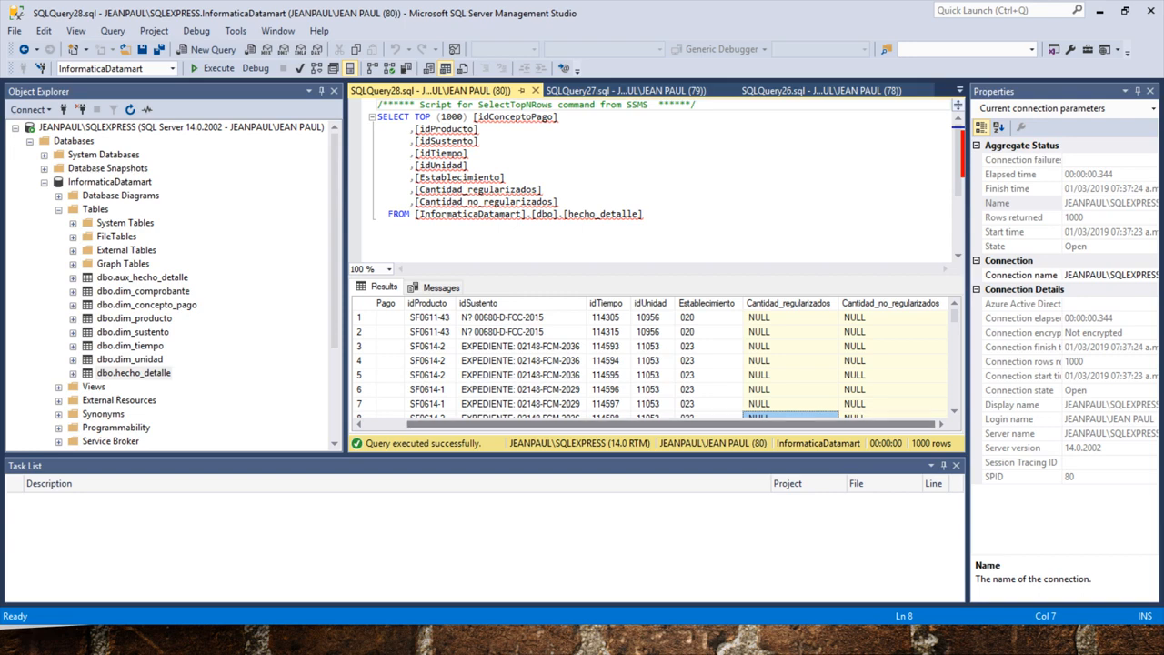
{"action": "scroll", "coordinate": [655, 364], "scroll_direction": "left", "scroll_amount": 2}
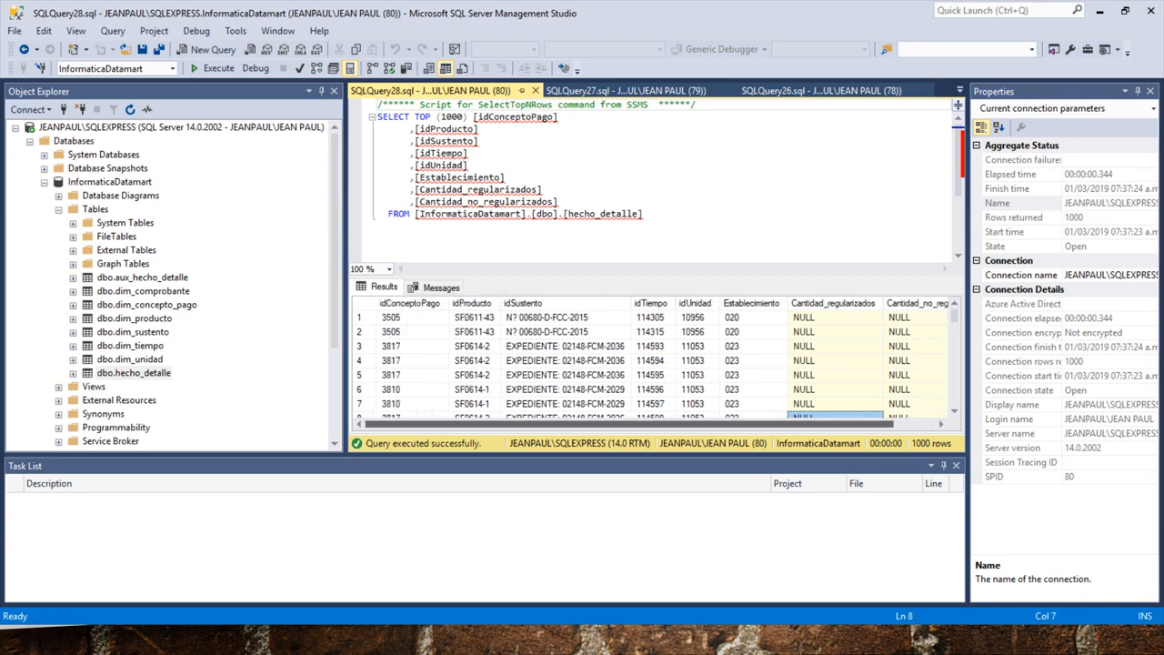
{"action": "scroll", "coordinate": [654, 363], "scroll_direction": "right", "scroll_amount": 1}
{"action": "scroll", "coordinate": [655, 363], "scroll_direction": "left", "scroll_amount": 1}
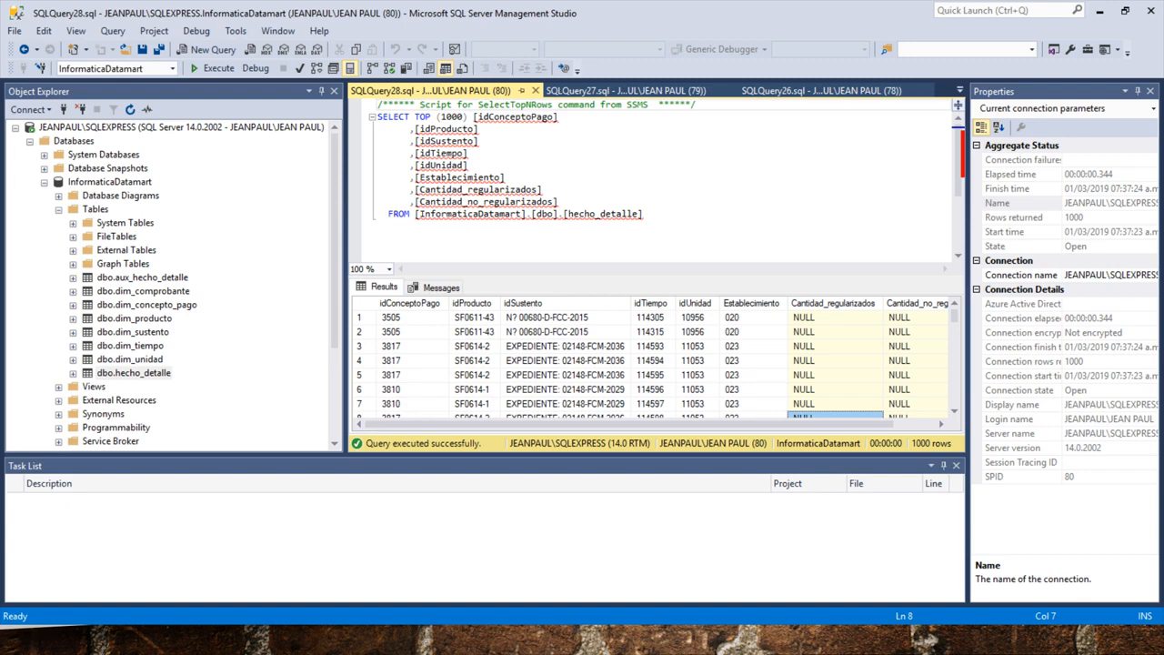
Query the top 1000 rows of the auxiliary fact table dbo.aux_hecho_detalle
{"action": "right_click", "coordinate": [145, 276]}
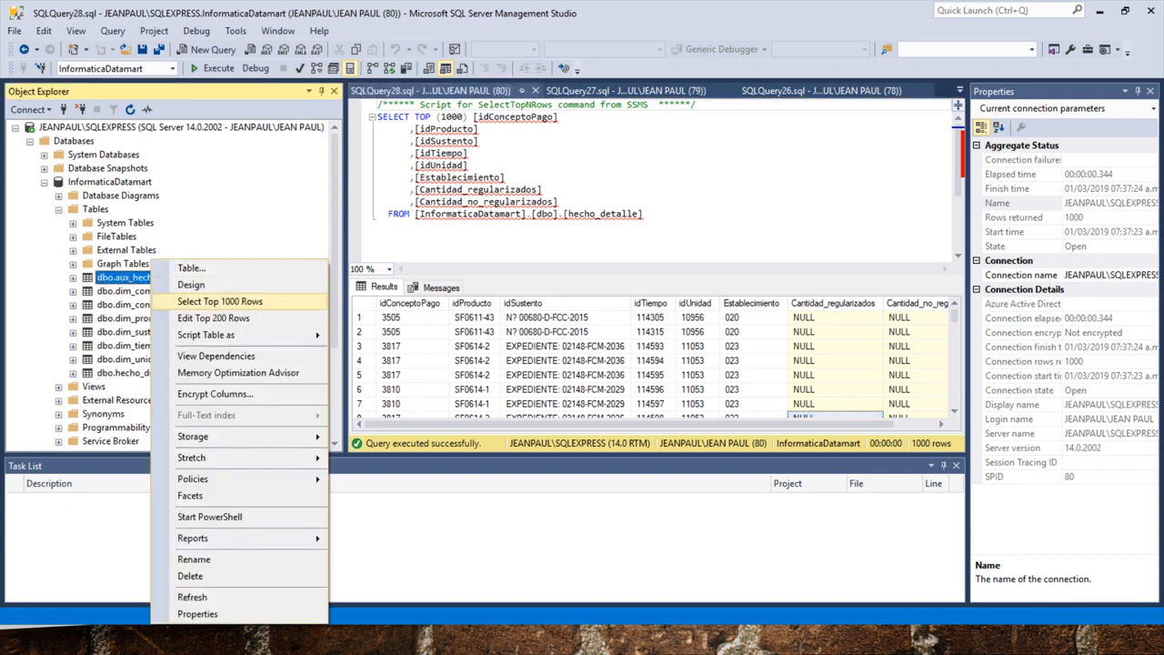
{"action": "key", "text": "Escape"}
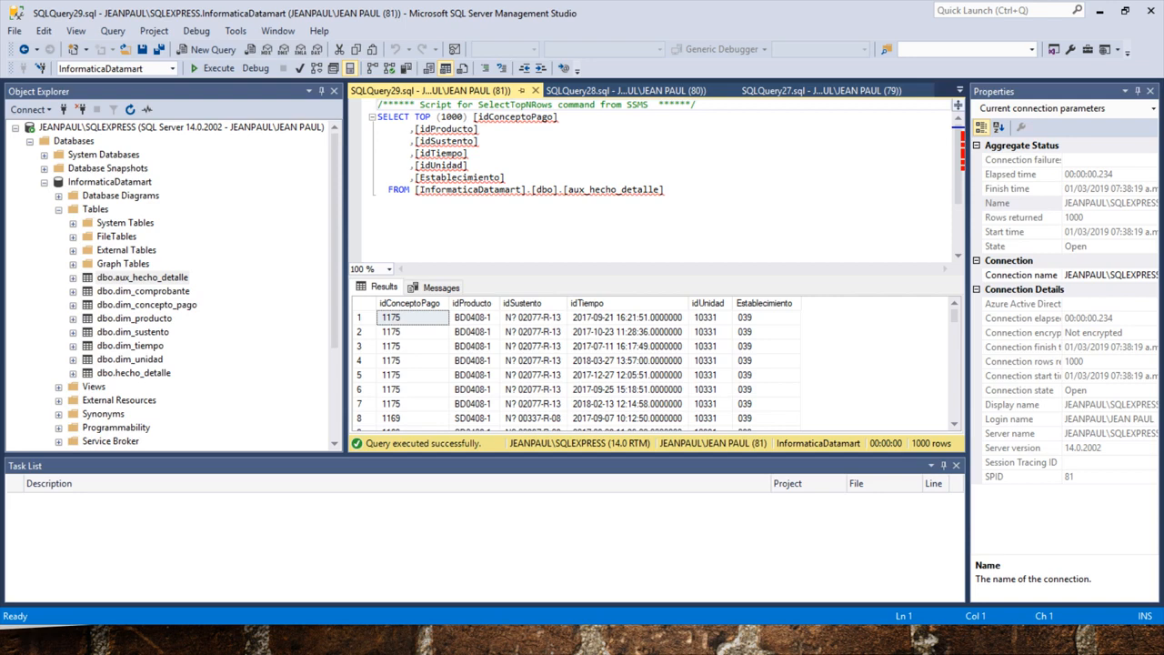
Query the top 1000 rows of dbo.hecho_detalle again and review the generated SELECT statement with its result columns
{"action": "left_click", "coordinate": [134, 373]}
{"action": "right_click", "coordinate": [136, 373]}
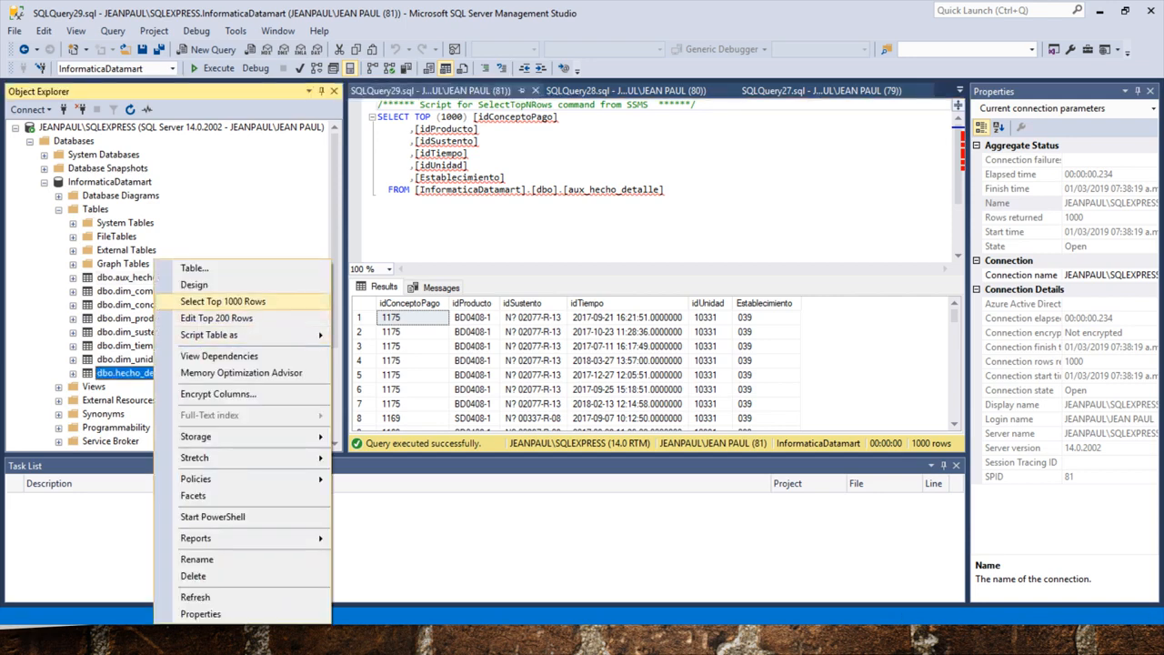
{"action": "left_click", "coordinate": [186, 301]}
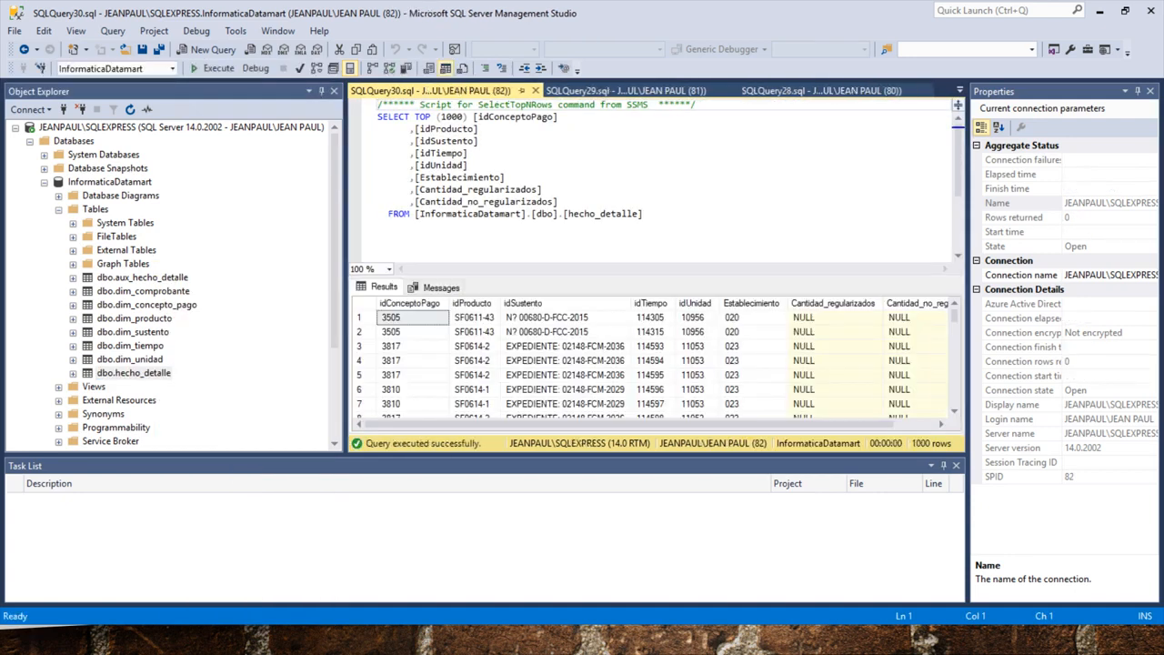
{"action": "left_click", "coordinate": [644, 213]}
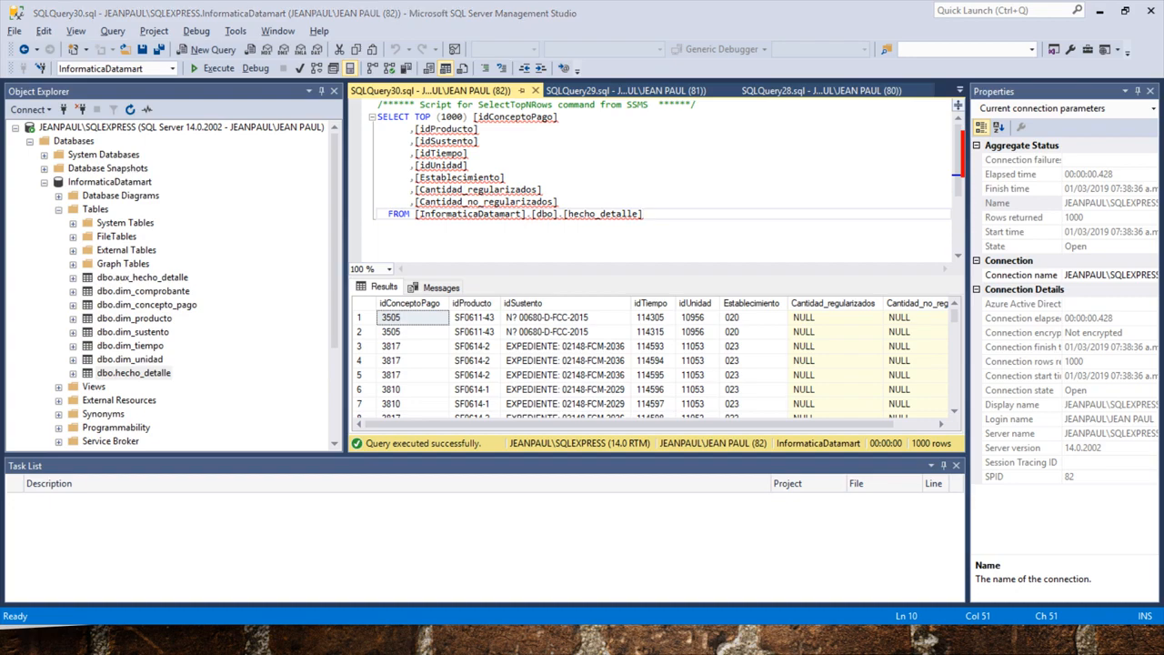
Switch to the untitled report in Power BI Desktop and start getting data from a SQL Server database source
{"action": "key", "text": "alt+Tab"}
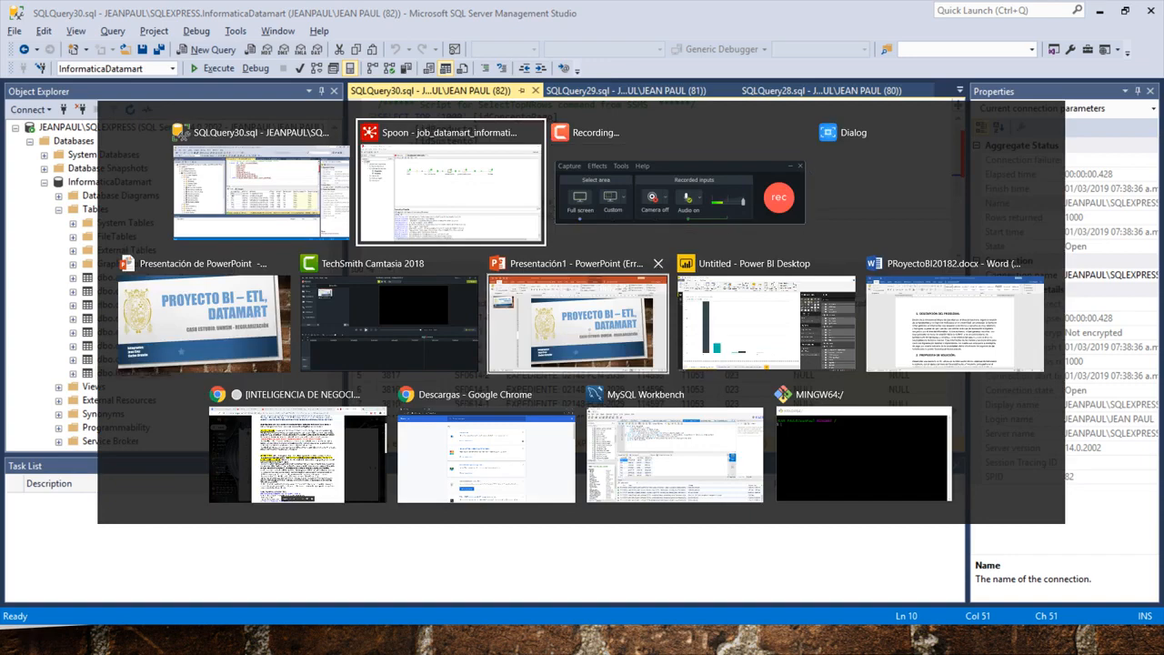
{"action": "left_click", "coordinate": [765, 318]}
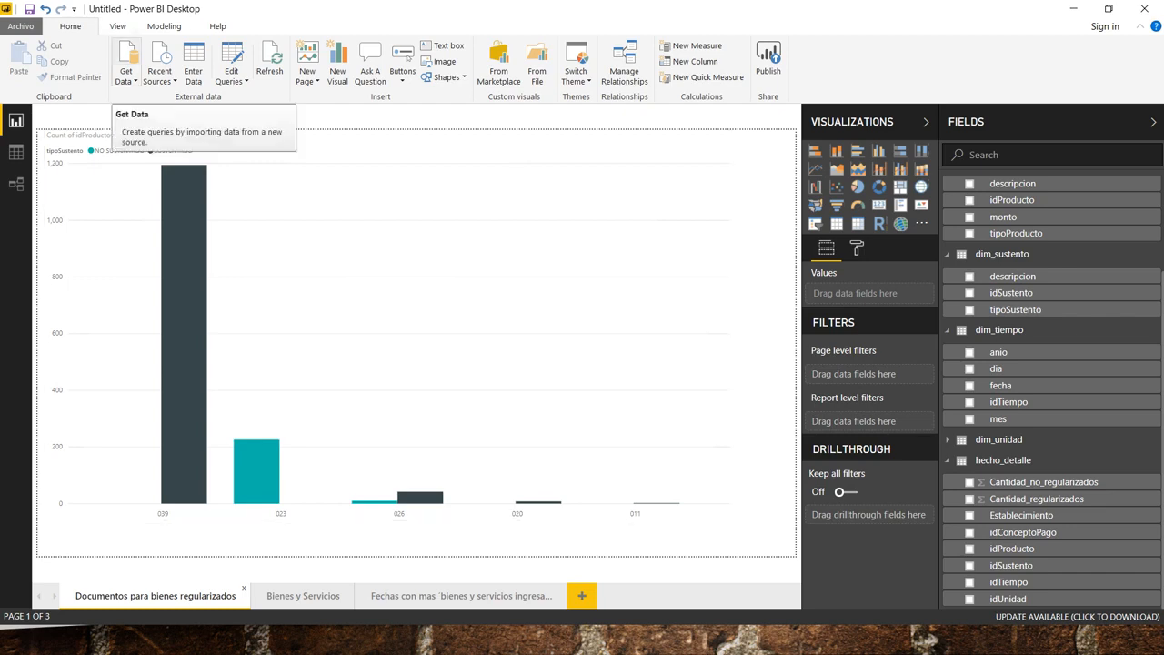
{"action": "left_click", "coordinate": [126, 56]}
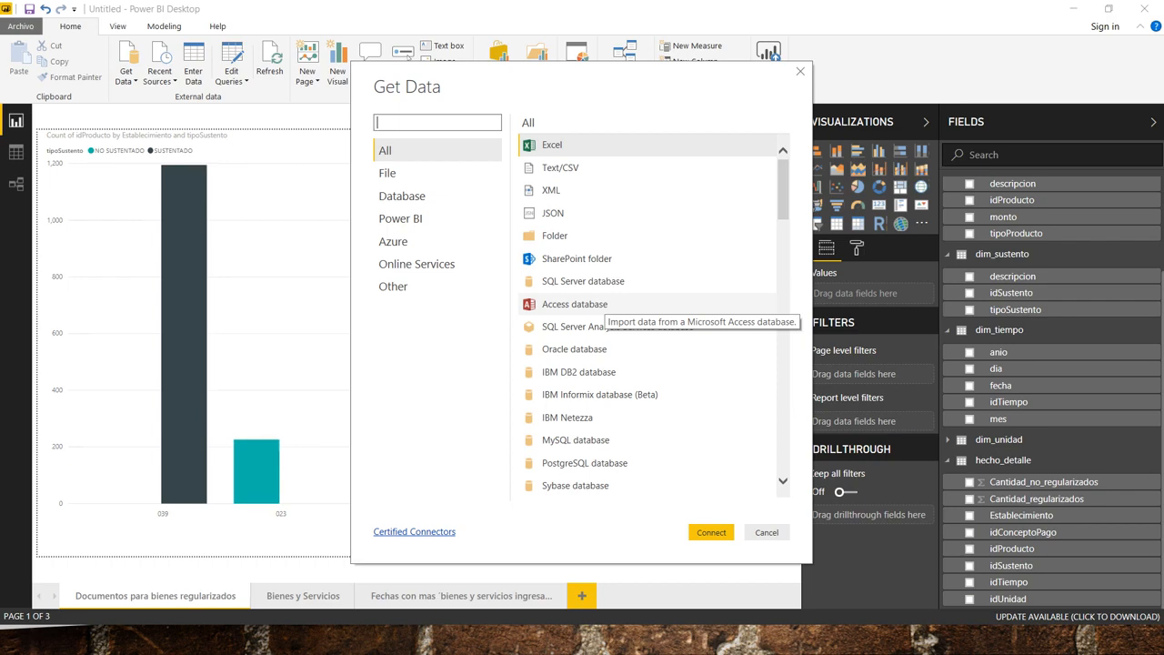
{"action": "left_click", "coordinate": [401, 196]}
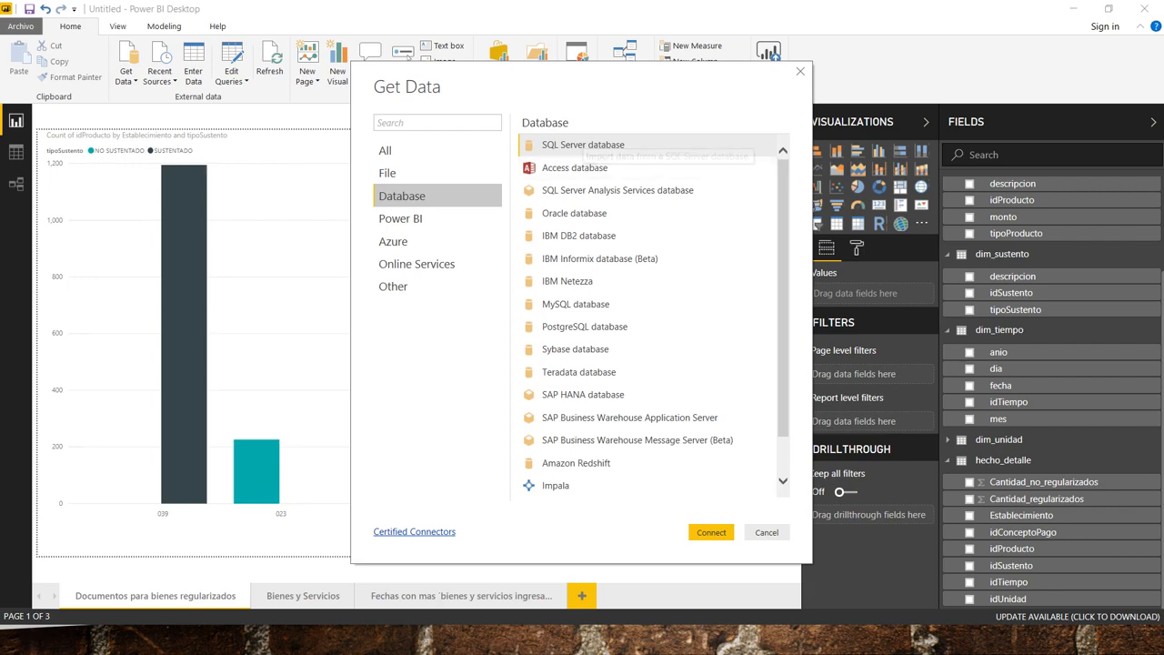
{"action": "left_click", "coordinate": [583, 144]}
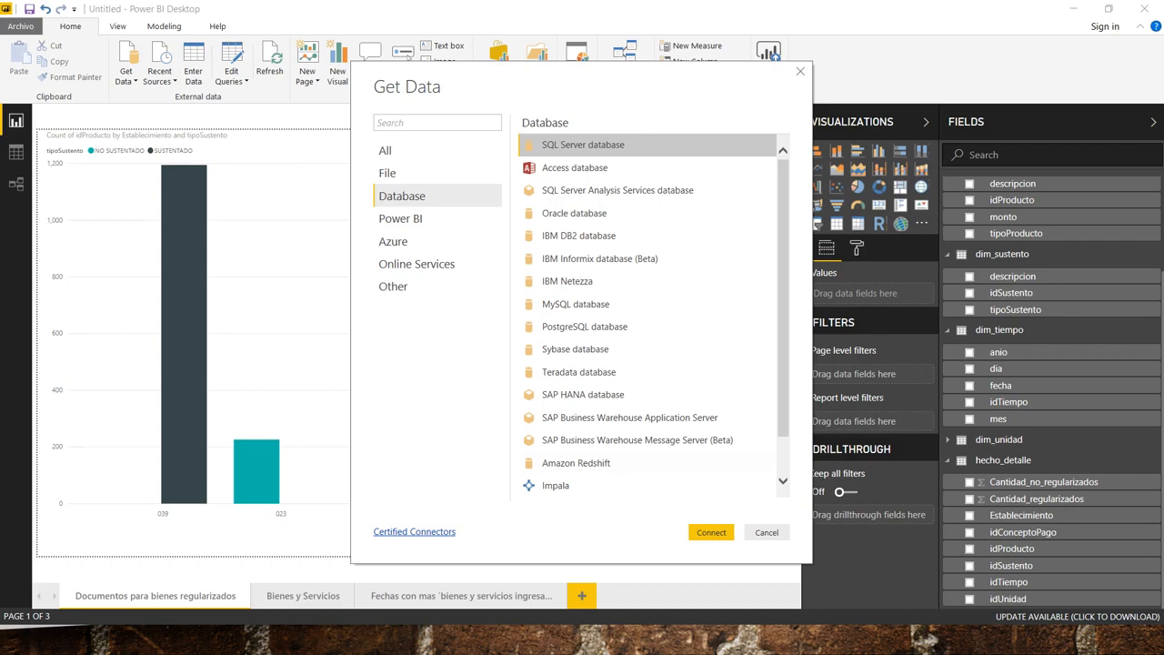
{"action": "left_click", "coordinate": [711, 532]}
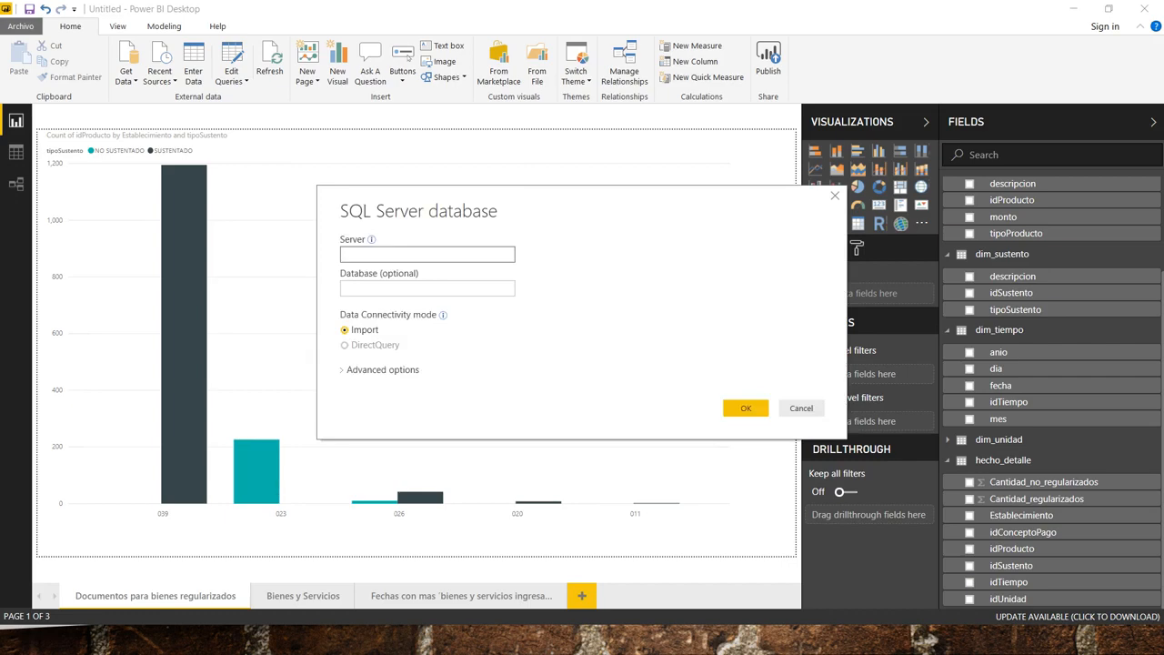
Switch to Spoon, copy the host name from the ProyectoBI connection's settings, and close them without changes
{"action": "key", "text": "alt+Tab"}
{"action": "key", "text": "alt+Tab"}
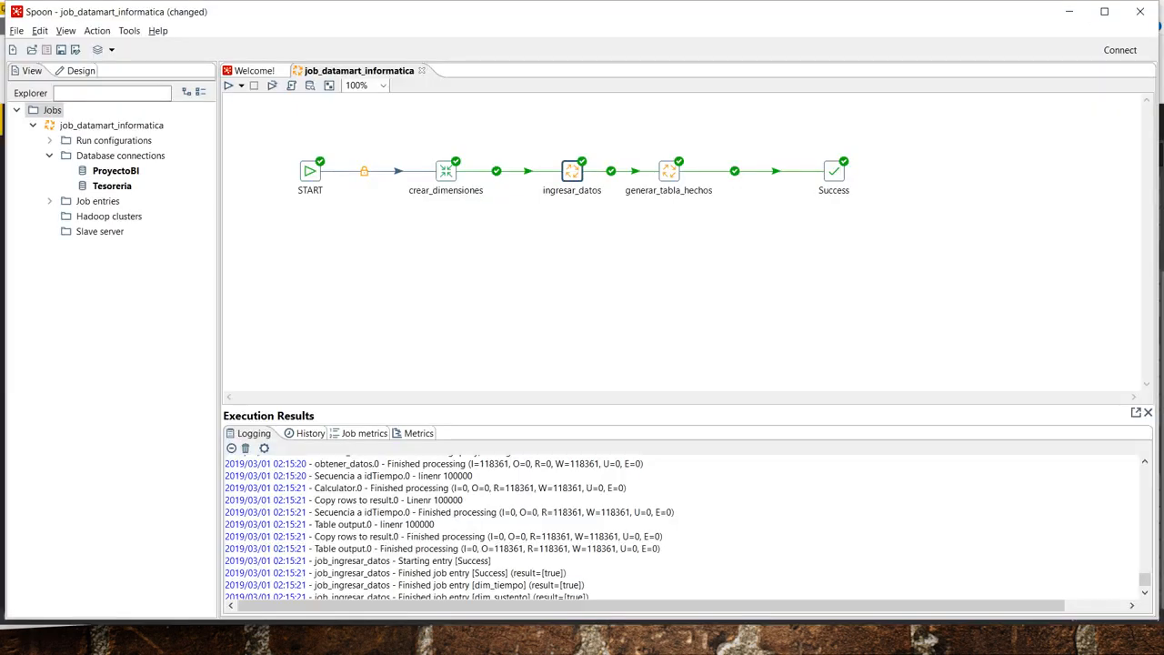
{"action": "left_click", "coordinate": [115, 171]}
{"action": "right_click", "coordinate": [120, 171]}
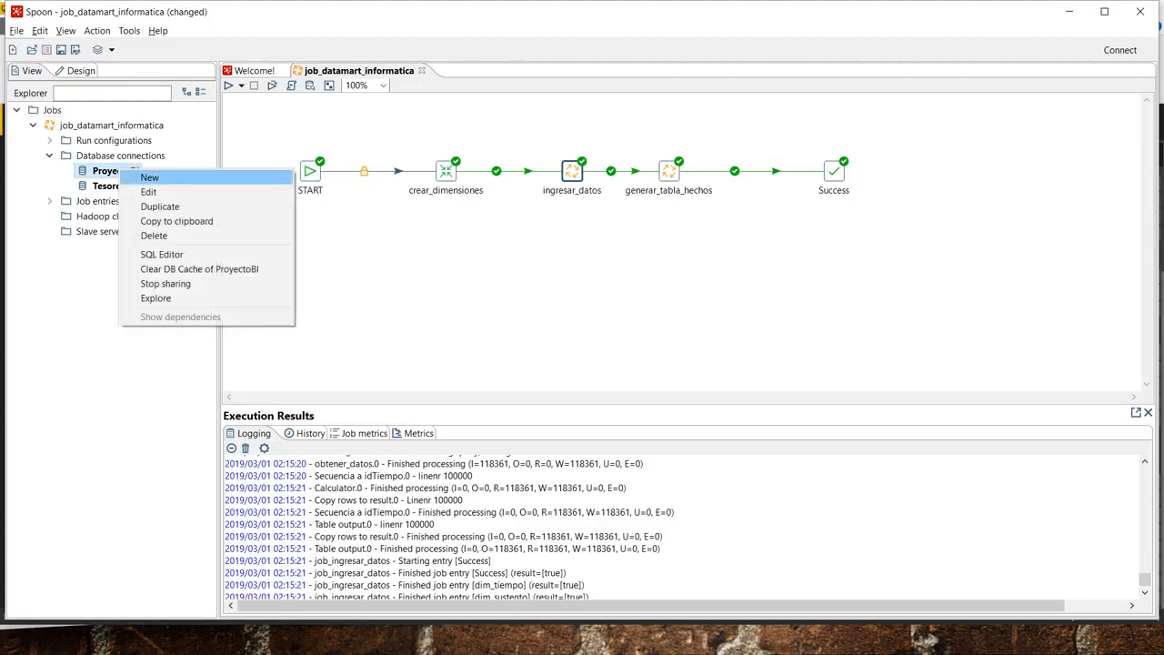
{"action": "left_click", "coordinate": [148, 192]}
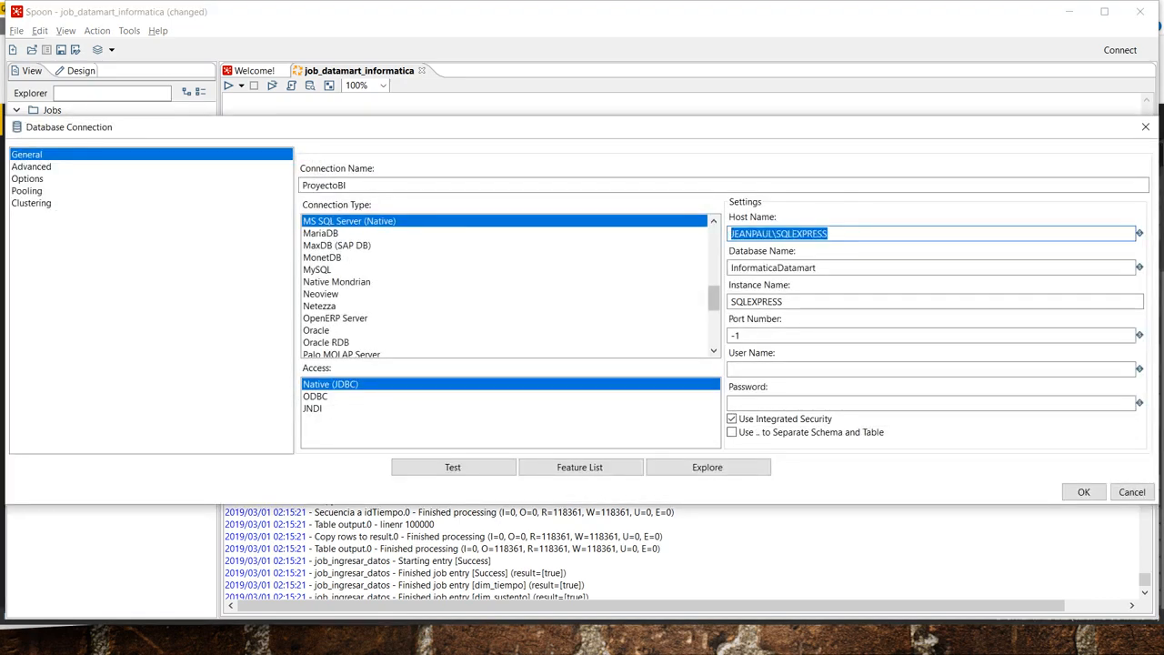
{"action": "left_click", "coordinate": [1131, 491]}
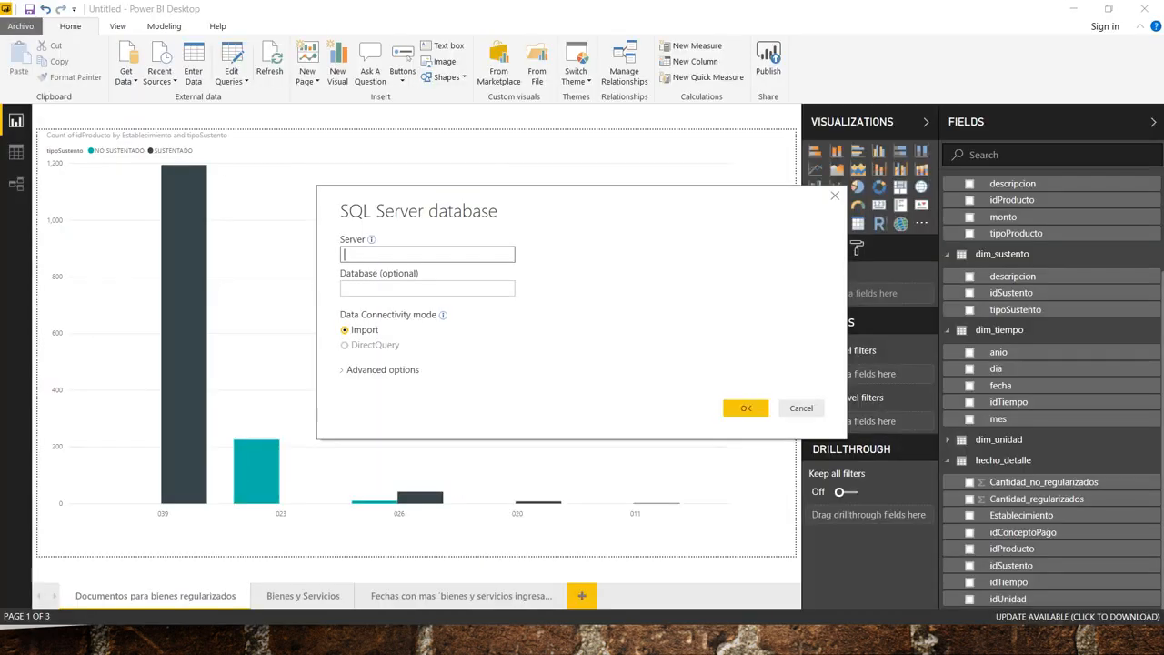
Back in Power BI Desktop, connect to the copied SQL Server host using InformaticaDatamart as the database
{"action": "type", "text": "JEANPAUL\\SQLEXPRESS"}
{"action": "left_click", "coordinate": [427, 288]}
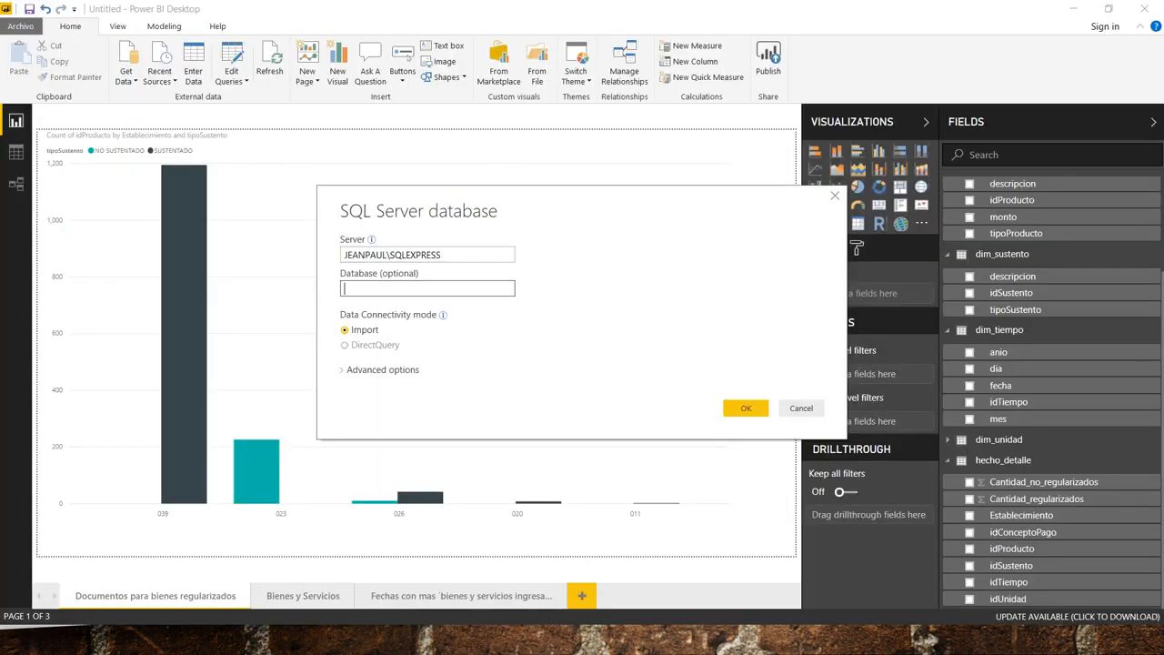
{"action": "type", "text": "InformaticaDatamart"}
{"action": "left_click", "coordinate": [759, 406]}
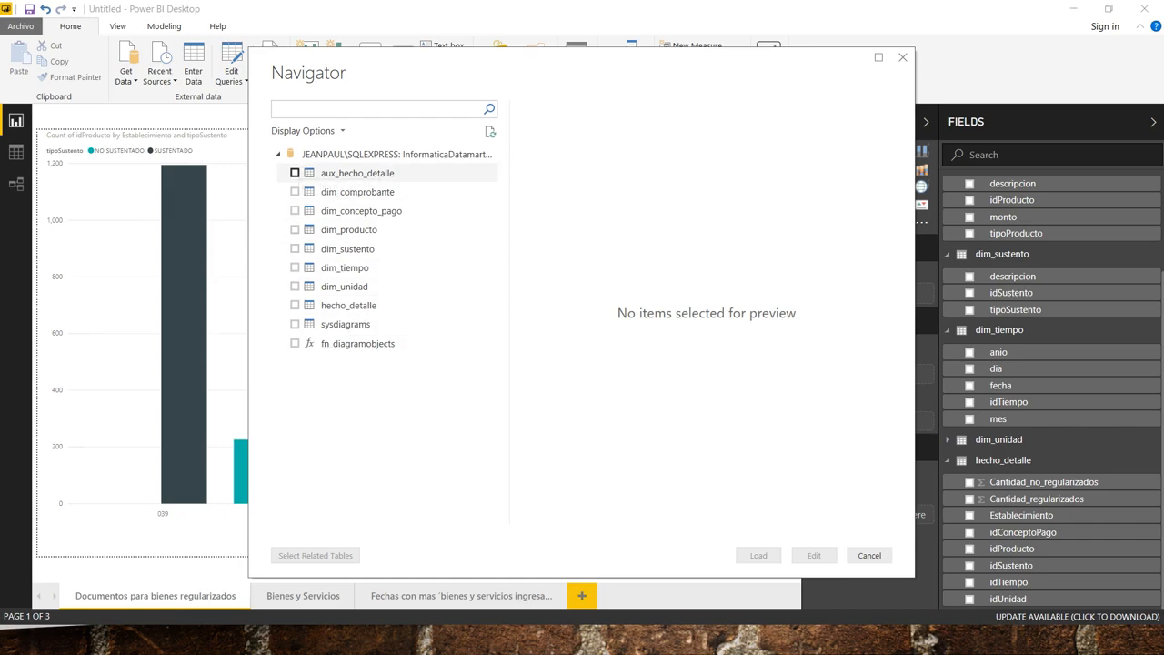
Select aux_hecho_detalle, dim_comprobante and dim_concepto_pago to preview their data, and cancel the import
{"action": "left_click", "coordinate": [294, 173]}
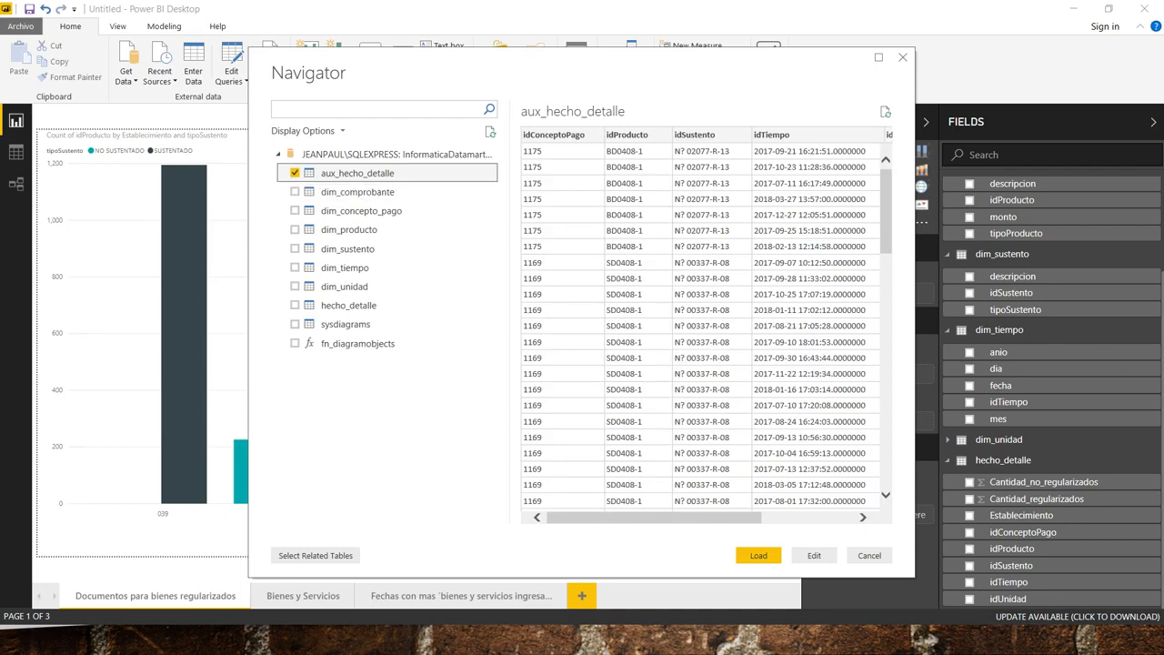
{"action": "scroll", "coordinate": [701, 327], "scroll_direction": "down", "scroll_amount": 10}
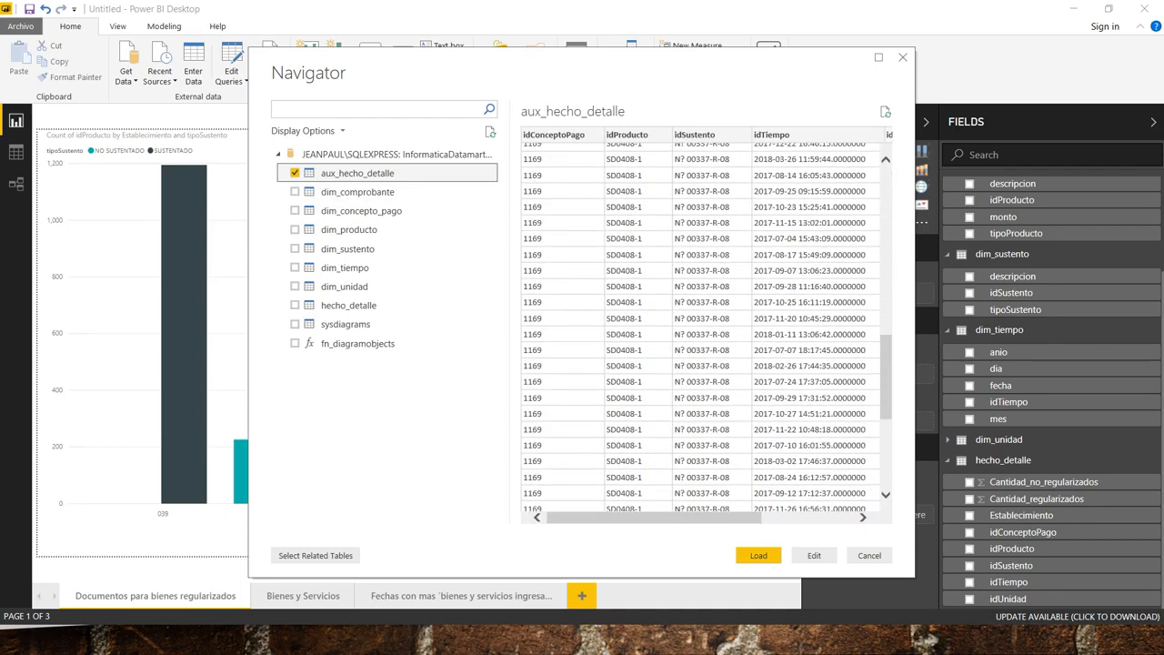
{"action": "scroll", "coordinate": [700, 327], "scroll_direction": "up", "scroll_amount": 8}
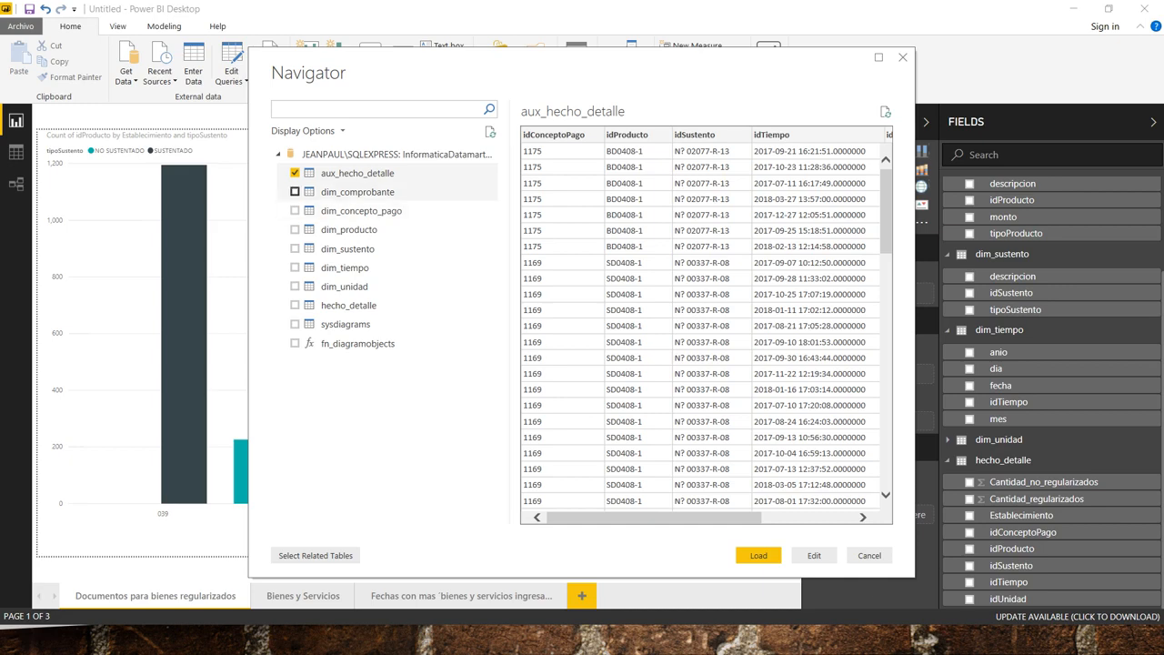
{"action": "left_click", "coordinate": [295, 192]}
{"action": "left_click", "coordinate": [295, 210]}
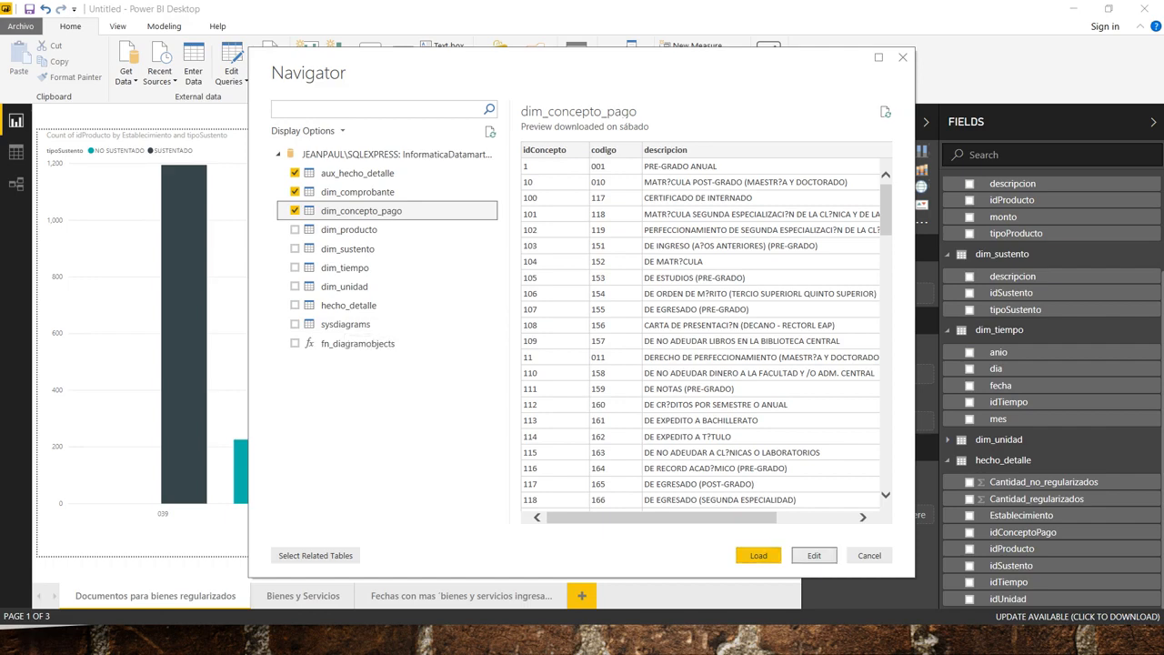
{"action": "left_click", "coordinate": [870, 555]}
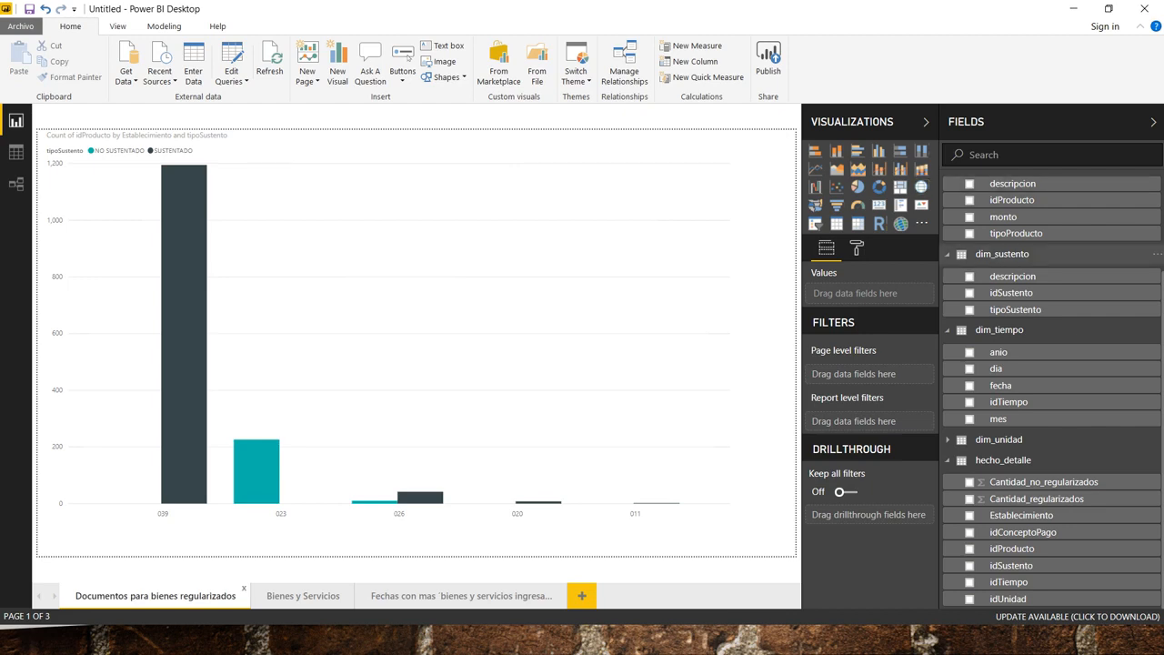
Review the fields of the loaded tables in the report's data model, from dim_comprobante to hecho_detalle
{"action": "scroll", "coordinate": [1045, 241], "scroll_direction": "up", "scroll_amount": 3}
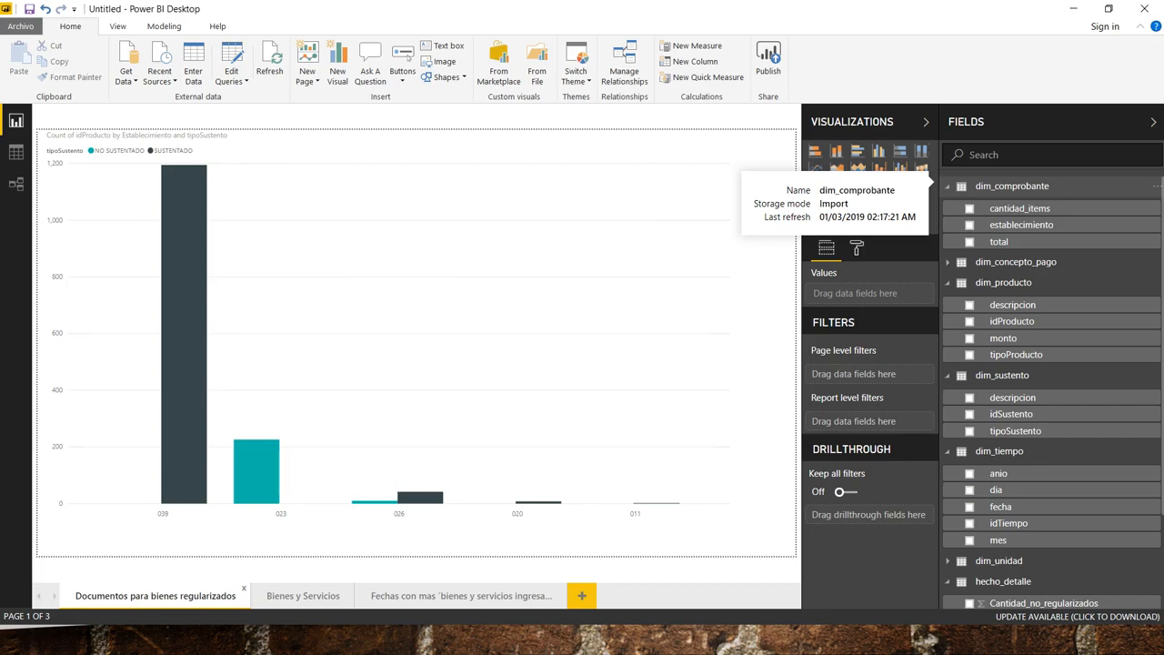
{"action": "scroll", "coordinate": [1052, 392], "scroll_direction": "down", "scroll_amount": 3}
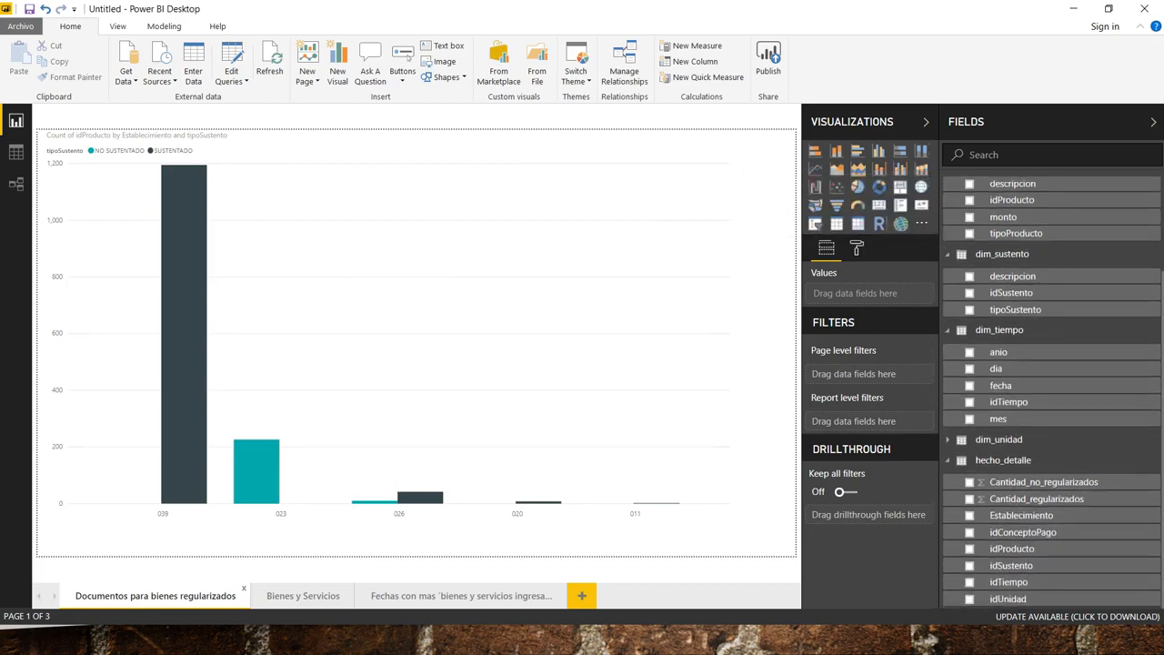
{"action": "scroll", "coordinate": [1055, 402], "scroll_direction": "up", "scroll_amount": 1}
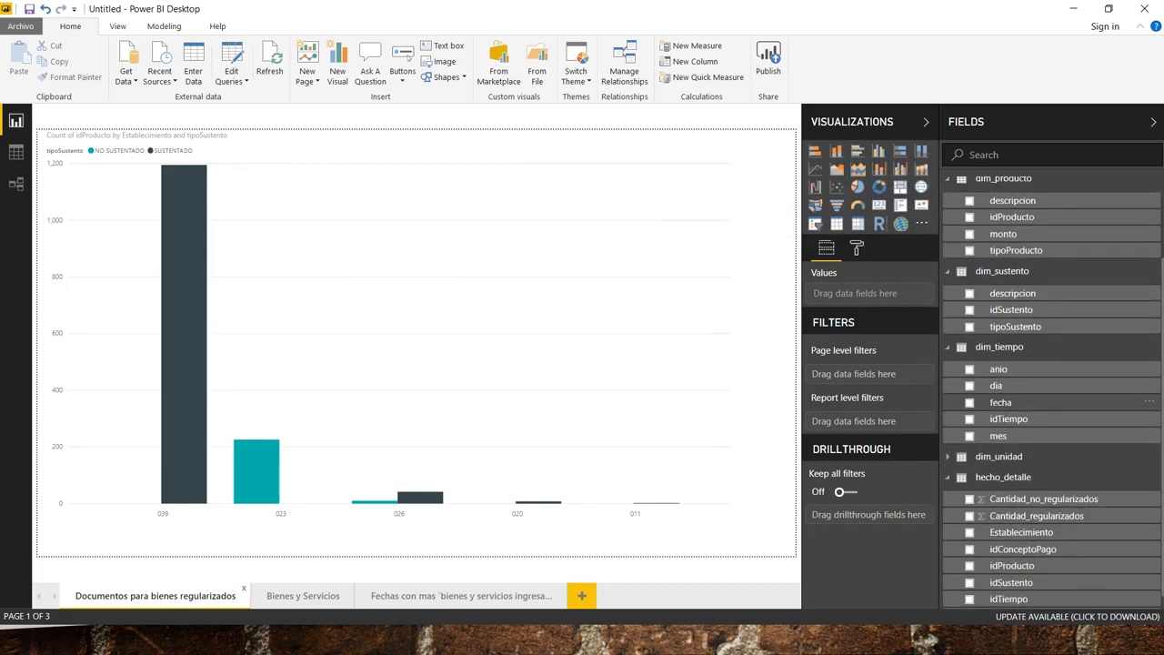
{"action": "scroll", "coordinate": [1055, 402], "scroll_direction": "up", "scroll_amount": 3}
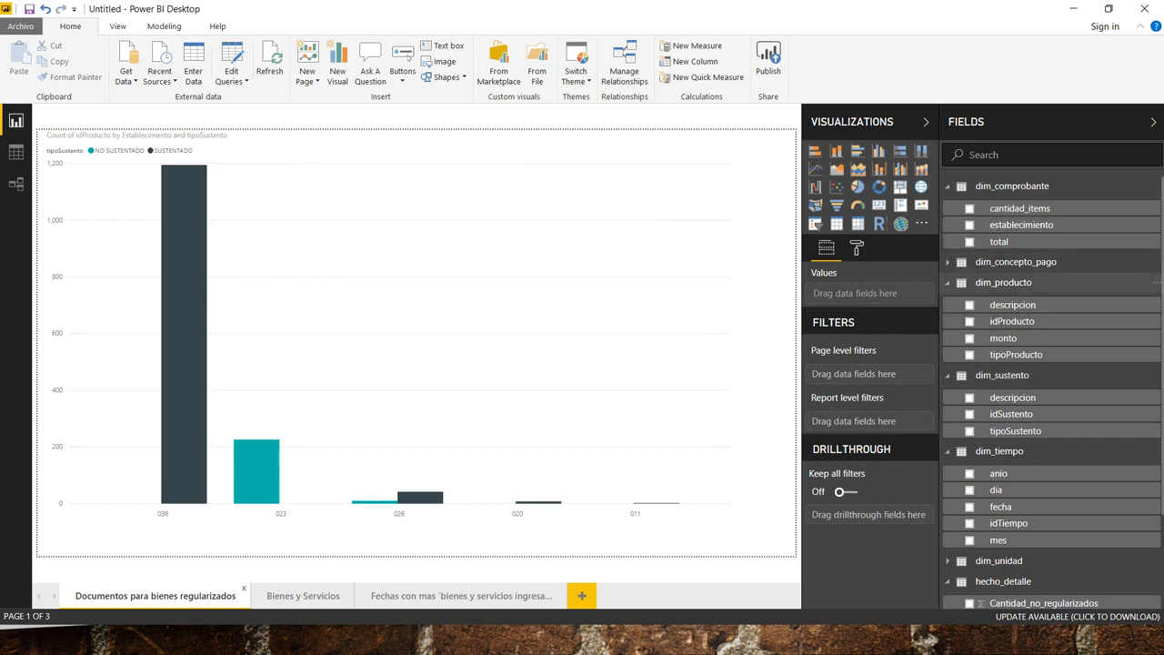
{"action": "scroll", "coordinate": [1055, 289], "scroll_direction": "down", "scroll_amount": 3}
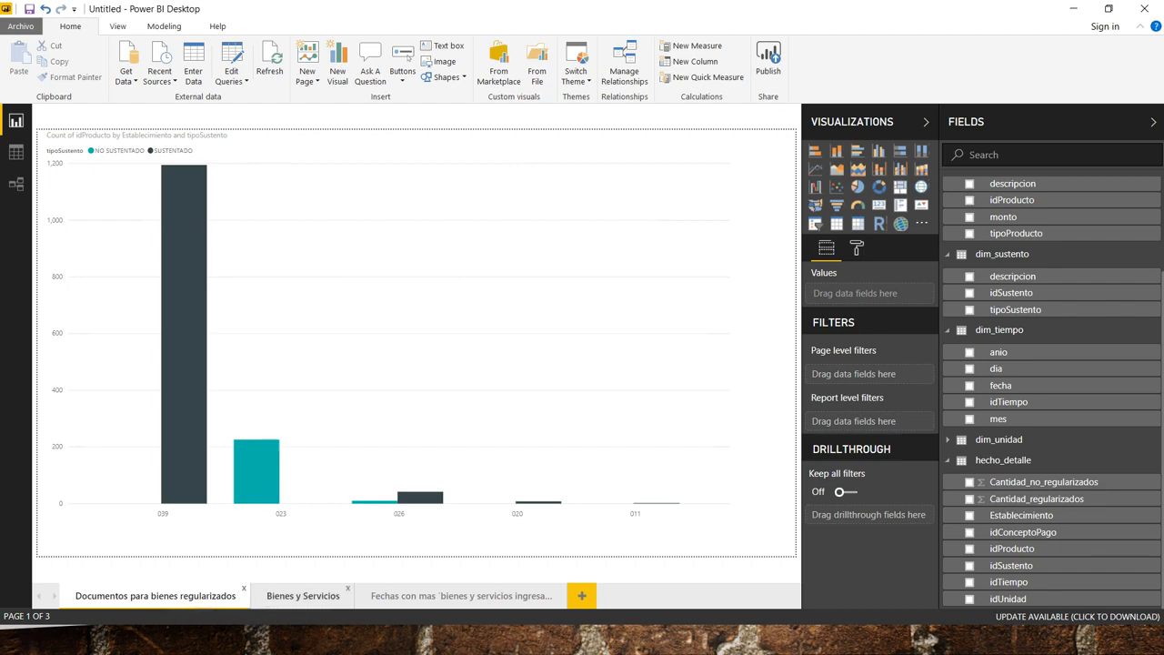
View the charts on the Bienes y Servicios and "Fechas con mas" pages, and return to Documentos para bienes regularizados
{"action": "left_click", "coordinate": [303, 596]}
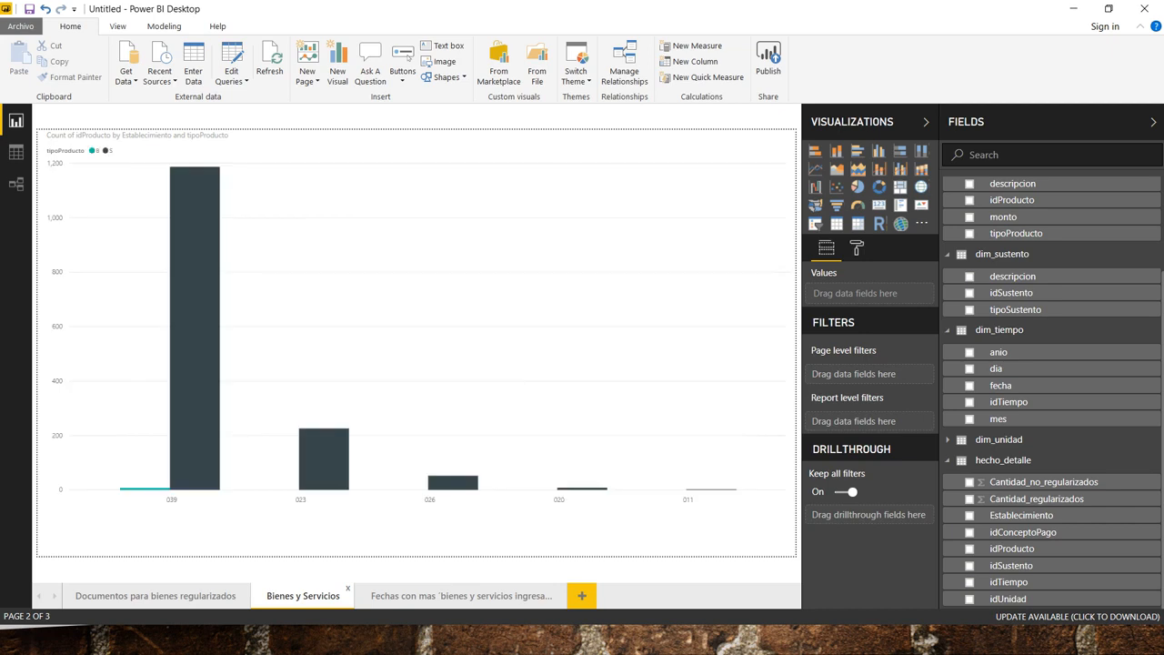
{"action": "left_click", "coordinate": [461, 595]}
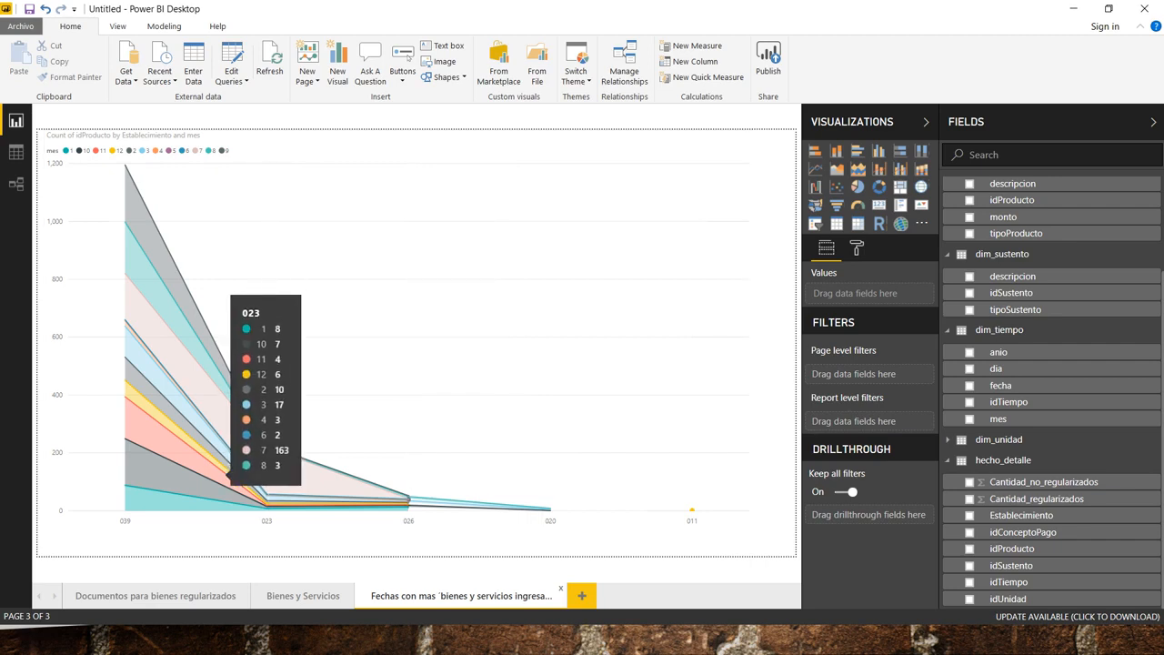
{"action": "left_click", "coordinate": [196, 596]}
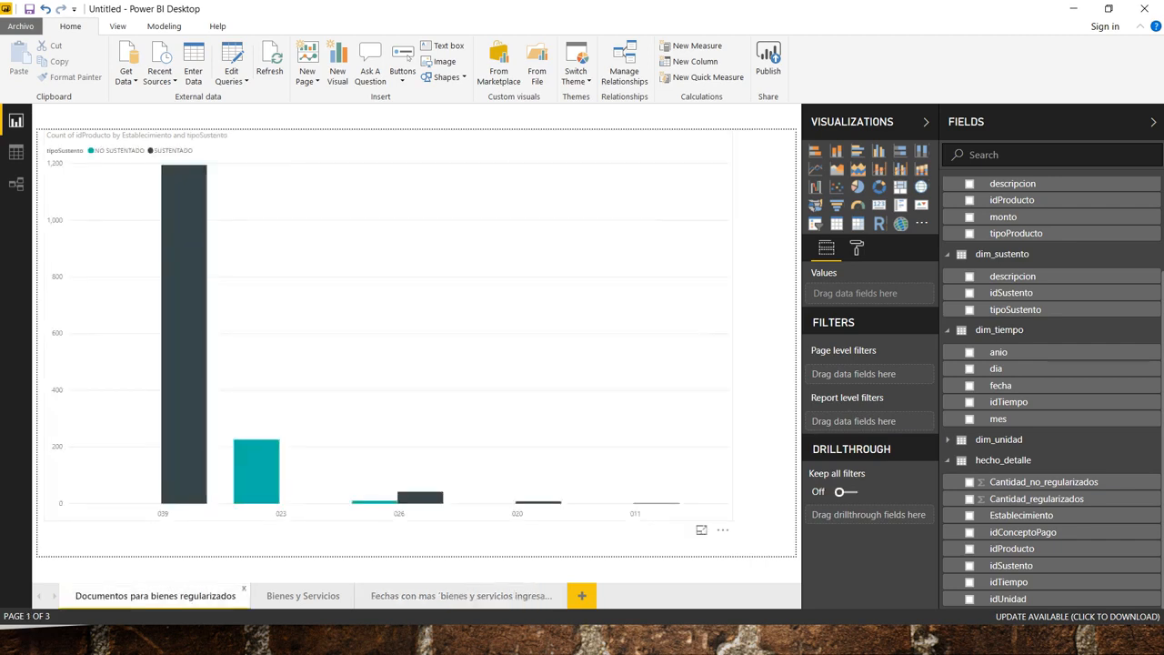
Select the Establecimiento and tipoSustento chart to show its field assignments, and inspect the SUSTENTADO column for establishment 039
{"action": "left_click", "coordinate": [387, 323]}
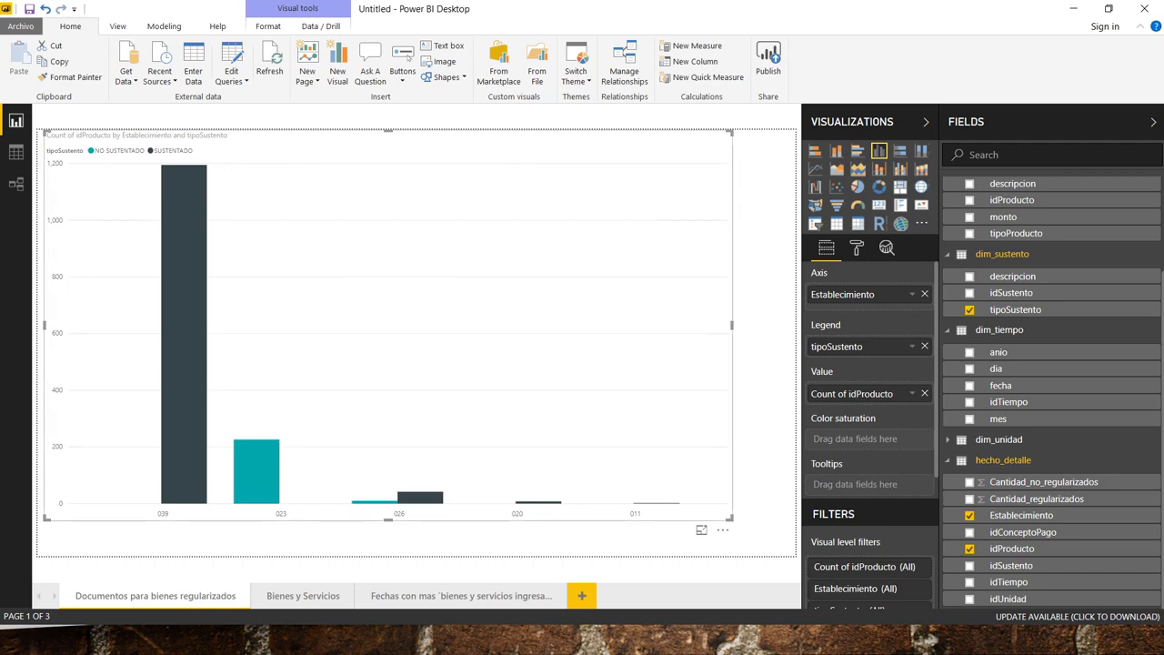
{"action": "mouse_move", "coordinate": [195, 375]}
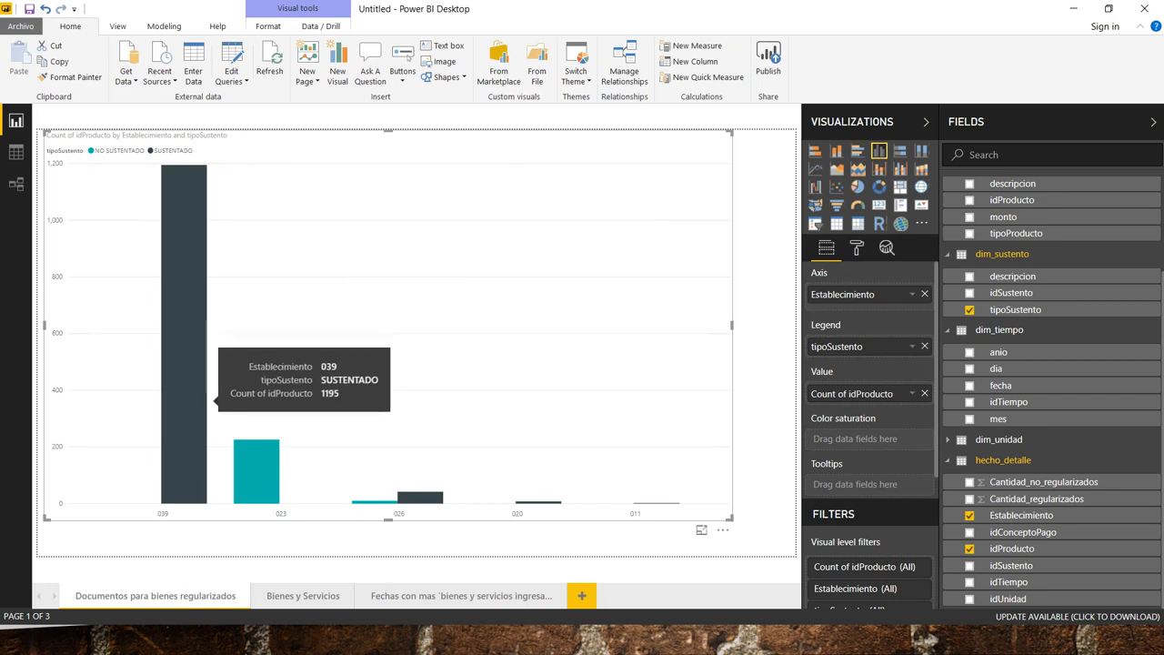
{"action": "mouse_move", "coordinate": [200, 278]}
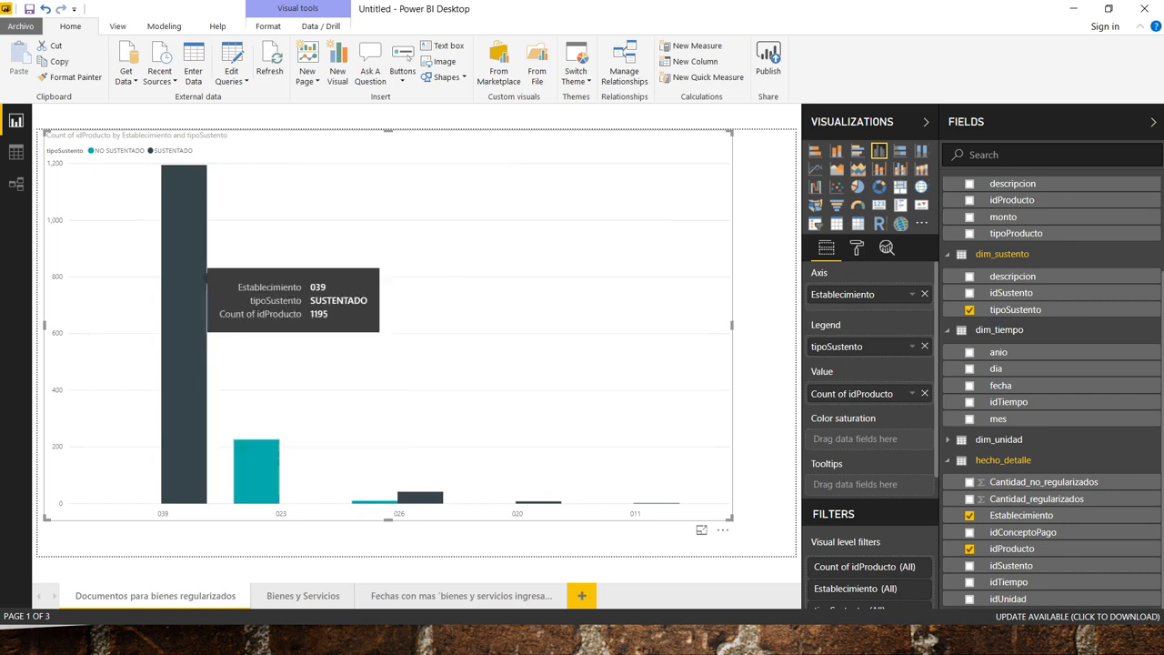
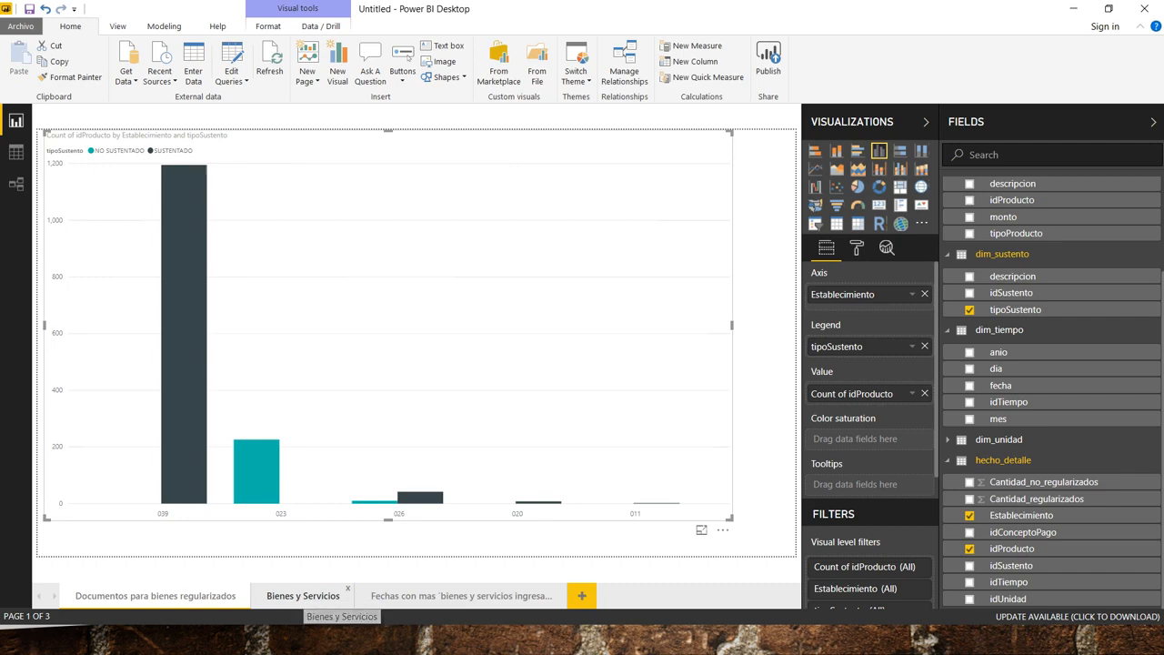
Visit the Bienes y Servicios page briefly, and reselect the chart on Documentos para bienes regularizados to examine its 039 column
{"action": "left_click", "coordinate": [305, 596]}
{"action": "left_click", "coordinate": [155, 595]}
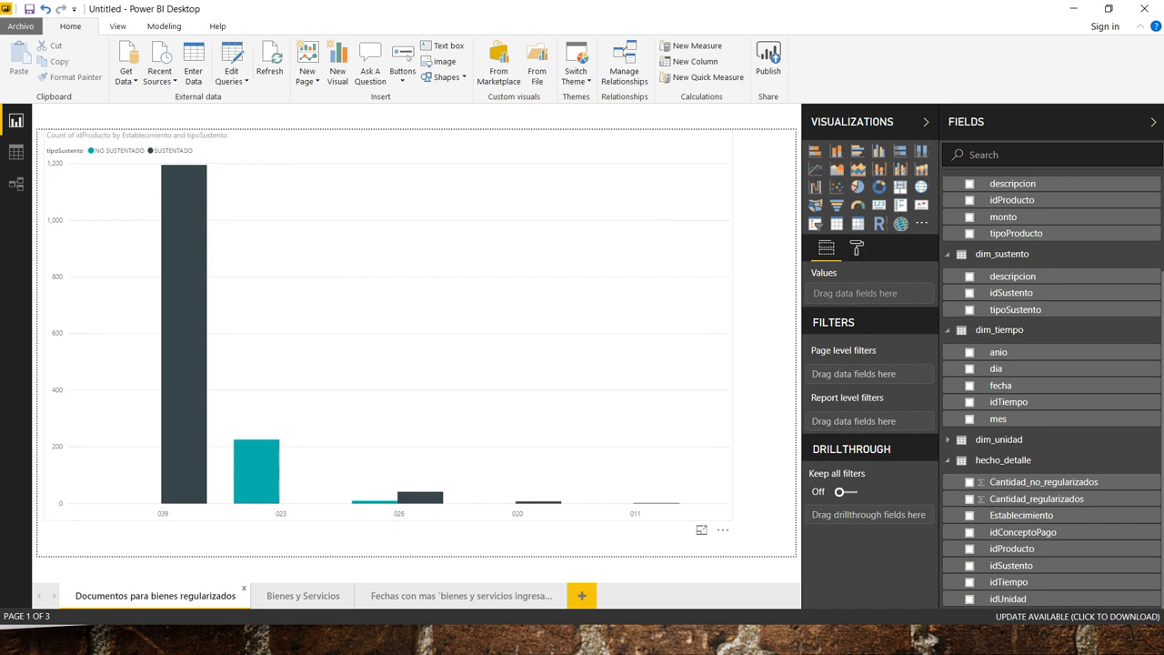
{"action": "left_click", "coordinate": [387, 323]}
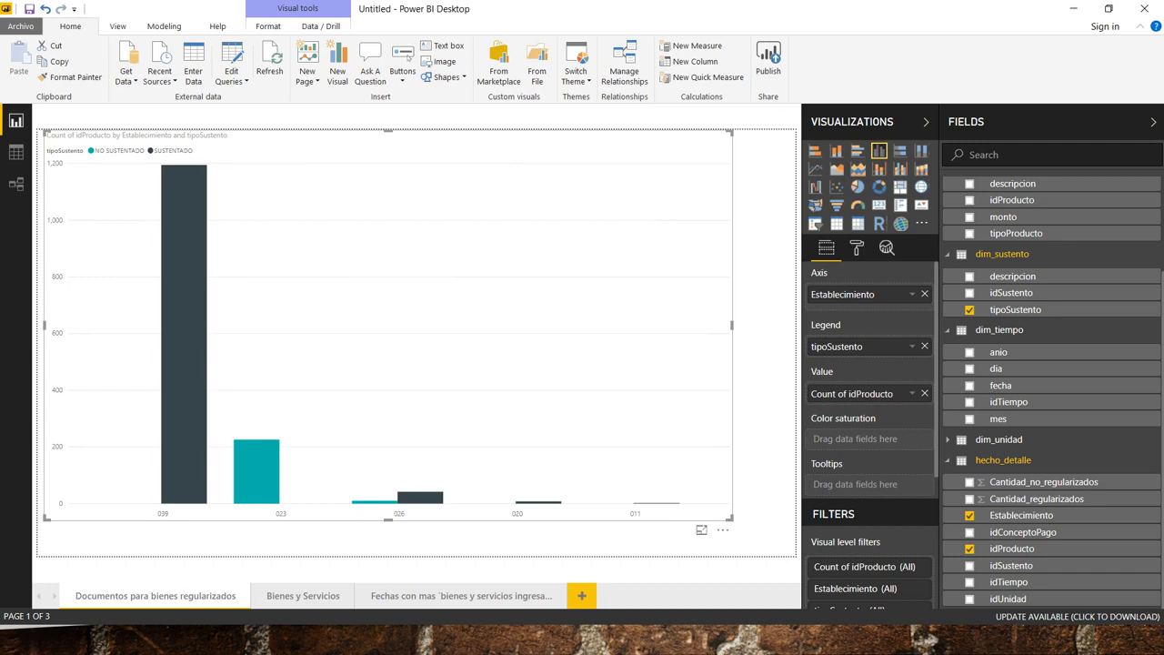
{"action": "mouse_move", "coordinate": [186, 270]}
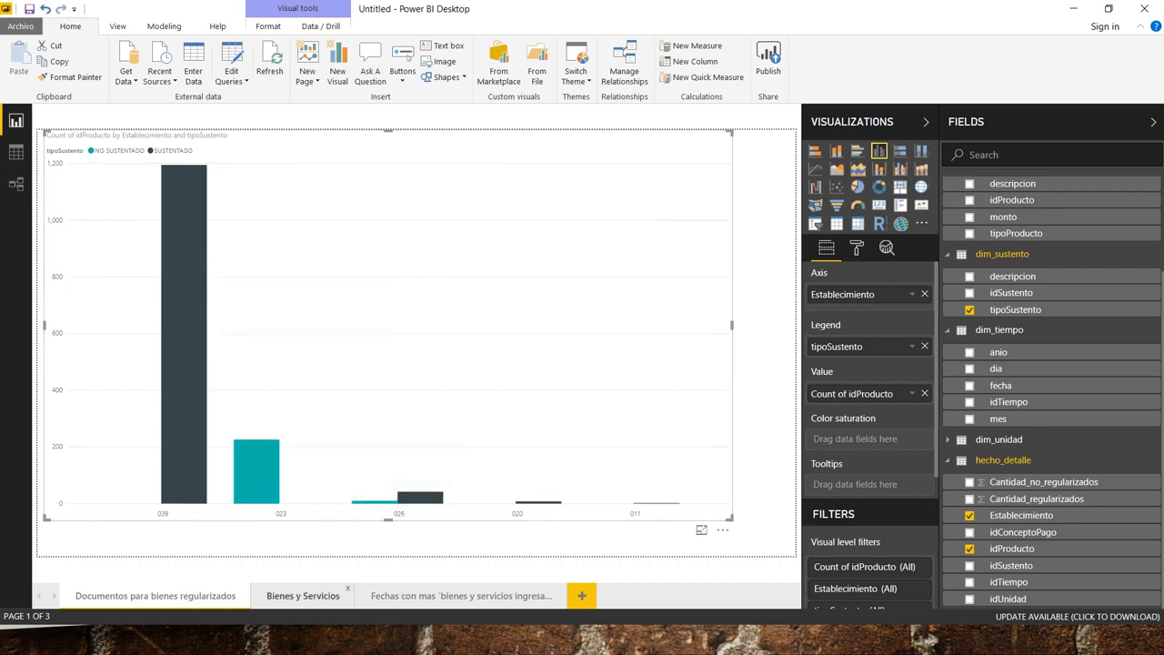
Compare the Documentos para bienes regularizados and Bienes y Servicios pages, and inspect the tipoProducto columns for establishments 039, 023, 026 and 020
{"action": "left_click", "coordinate": [303, 595]}
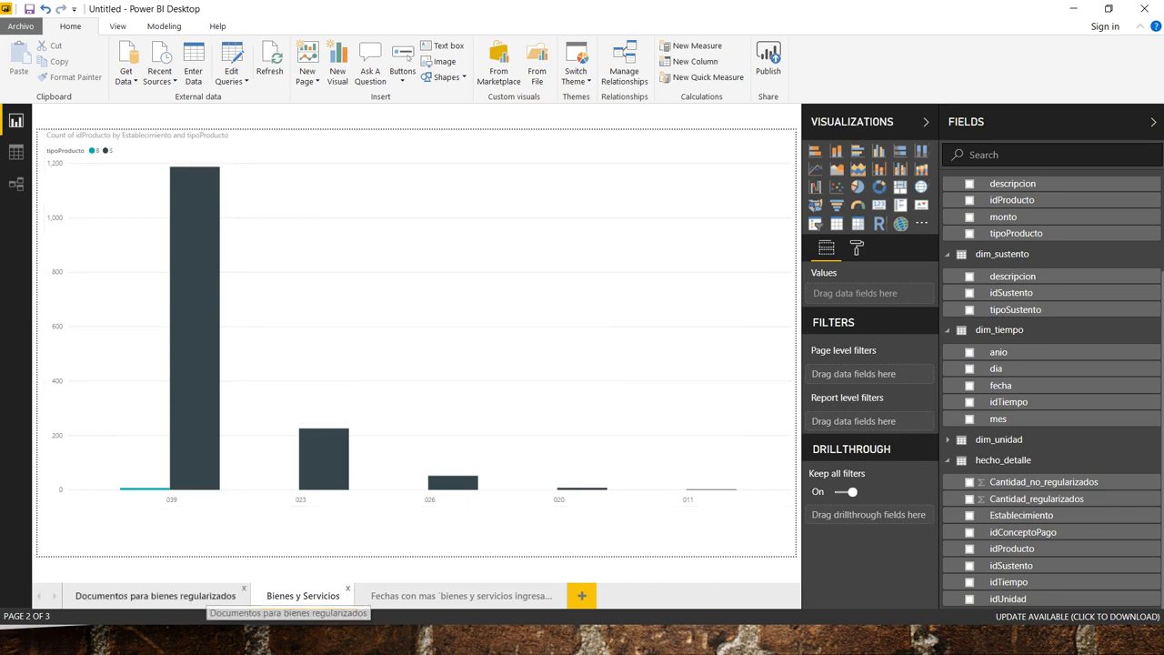
{"action": "left_click", "coordinate": [205, 596]}
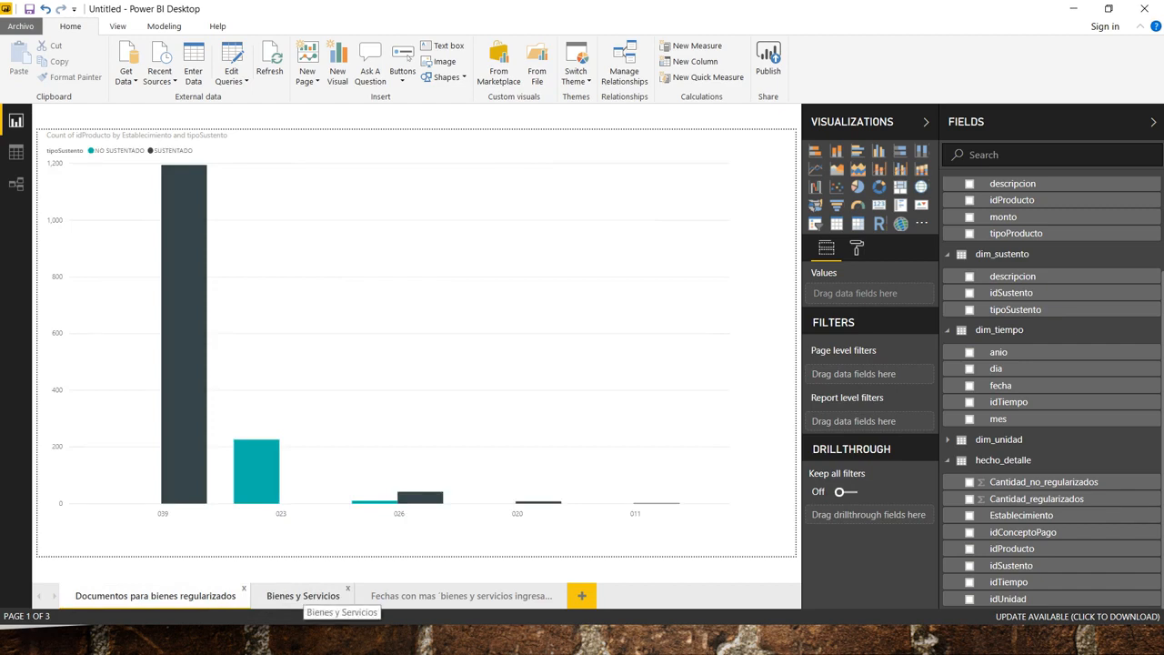
{"action": "left_click", "coordinate": [303, 596]}
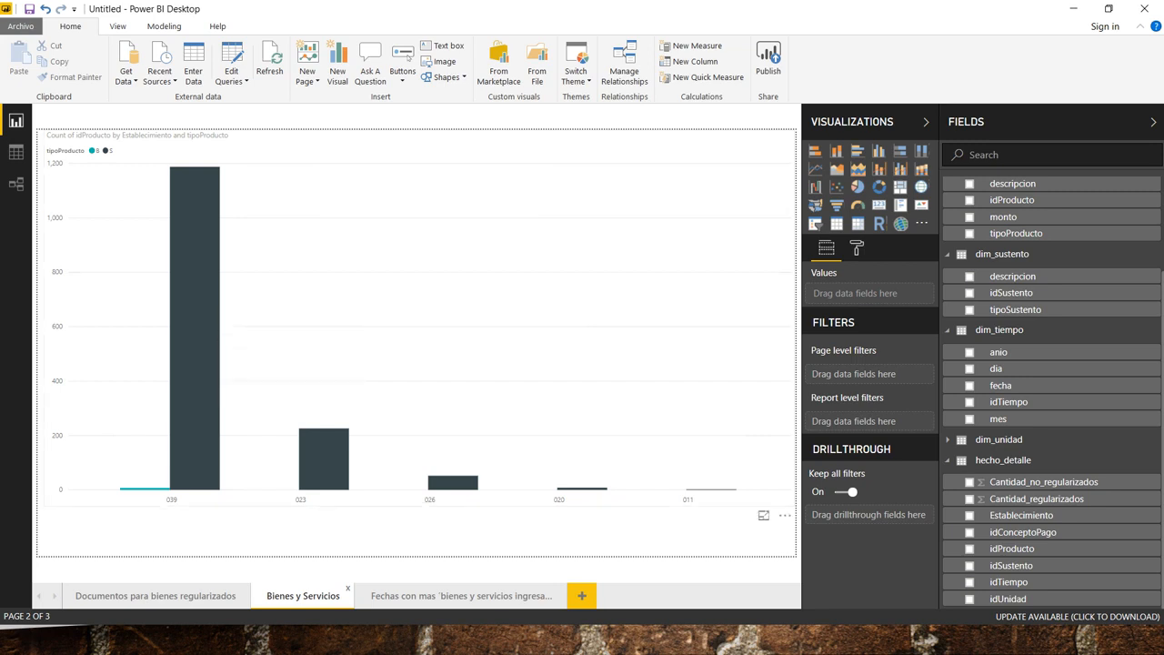
{"action": "mouse_move", "coordinate": [211, 373]}
{"action": "mouse_move", "coordinate": [165, 488]}
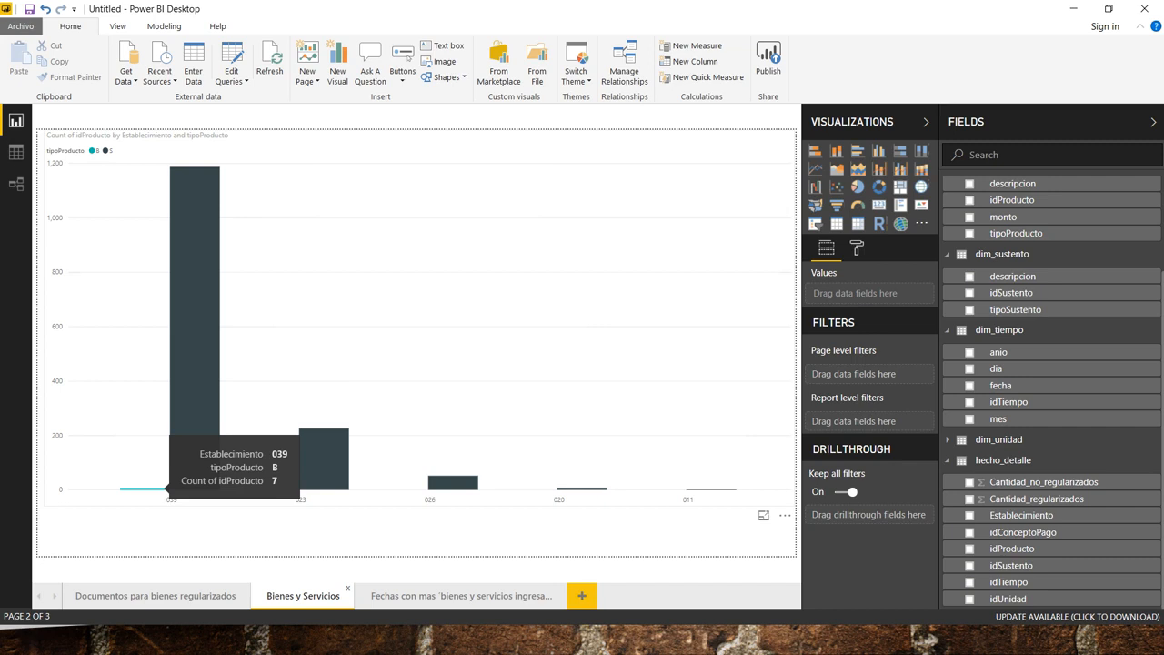
{"action": "mouse_move", "coordinate": [209, 397]}
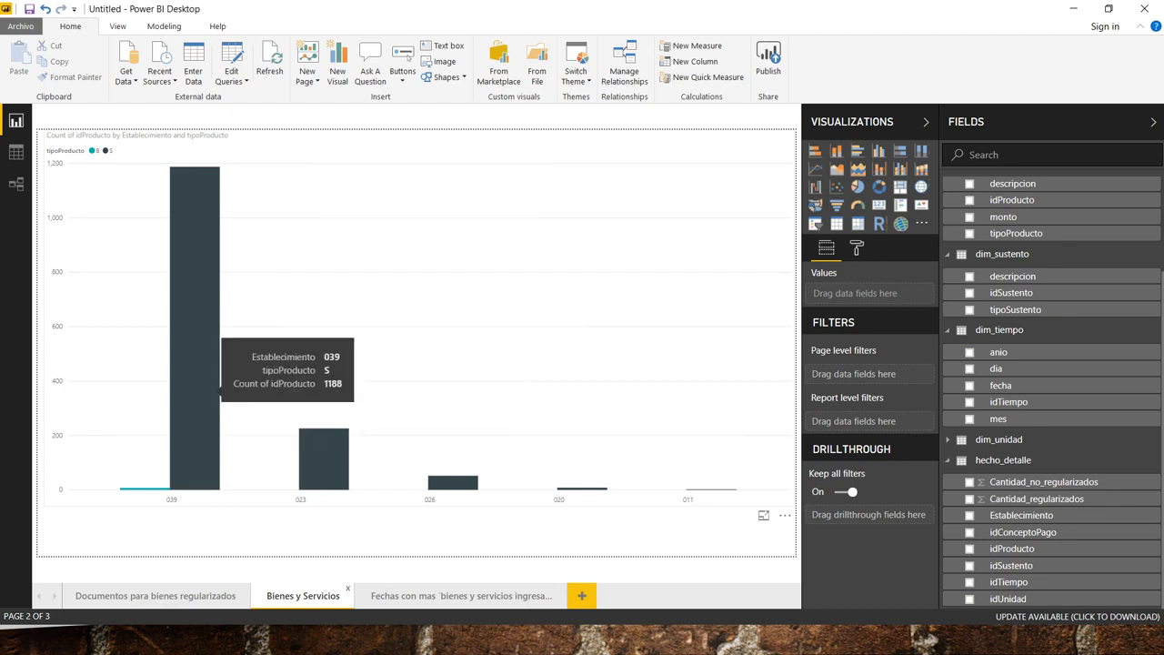
{"action": "mouse_move", "coordinate": [346, 436]}
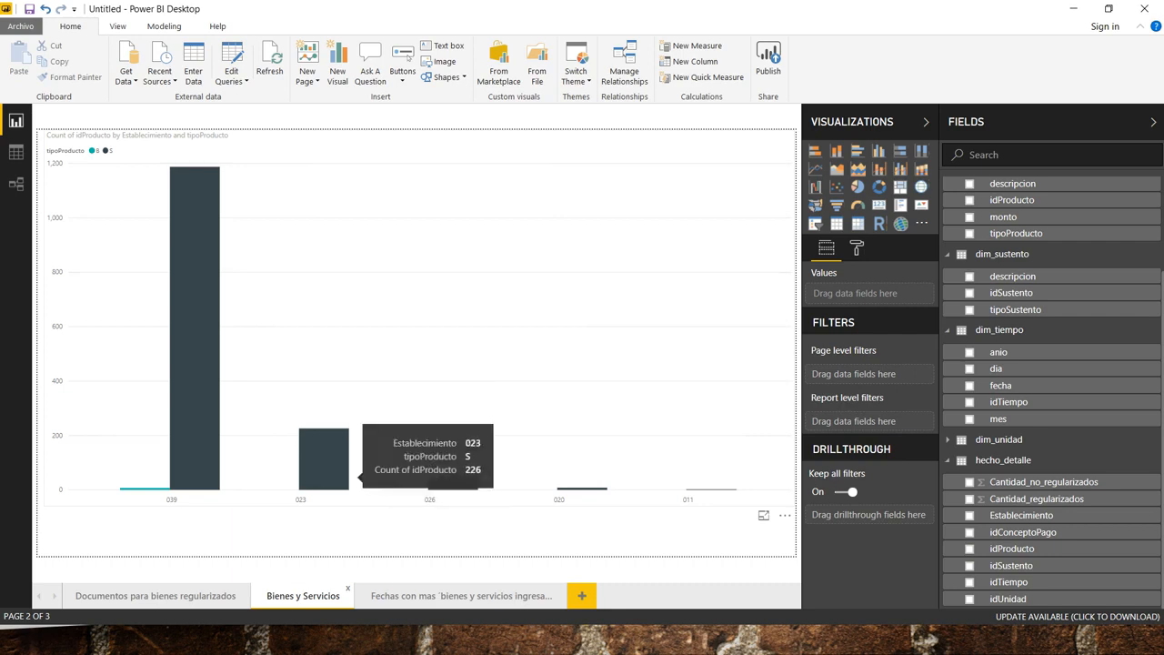
{"action": "mouse_move", "coordinate": [453, 482]}
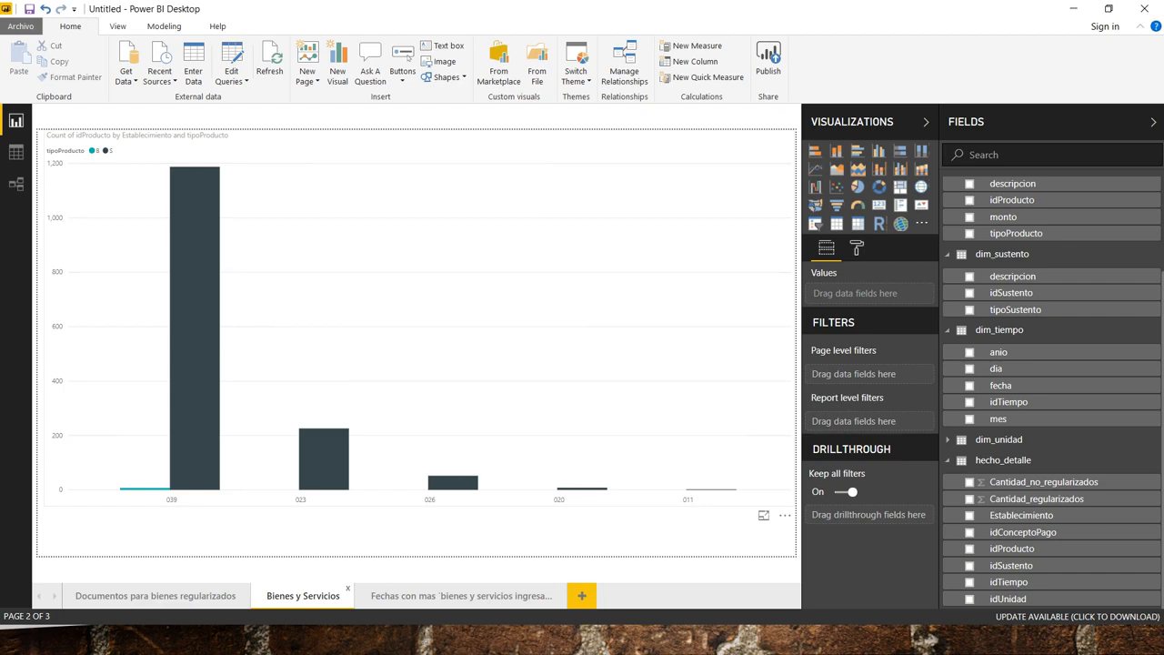
{"action": "mouse_move", "coordinate": [587, 488]}
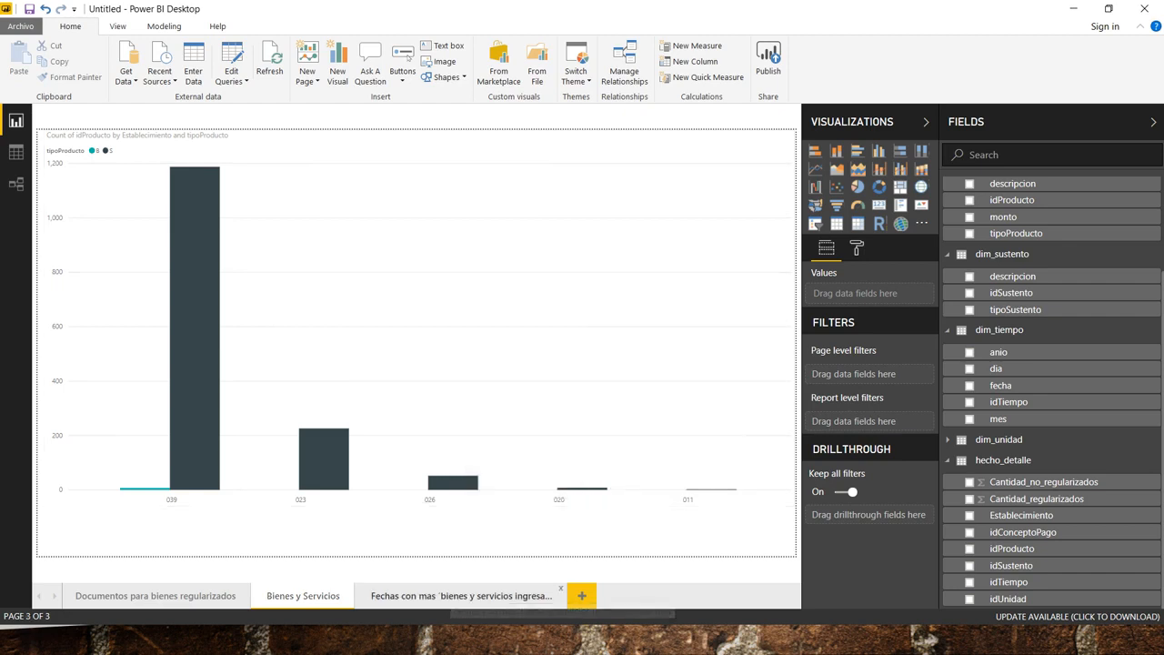
View the "Fechas con mas" page and inspect the monthly product counts for establishments 039 and 023
{"action": "left_click", "coordinate": [461, 596]}
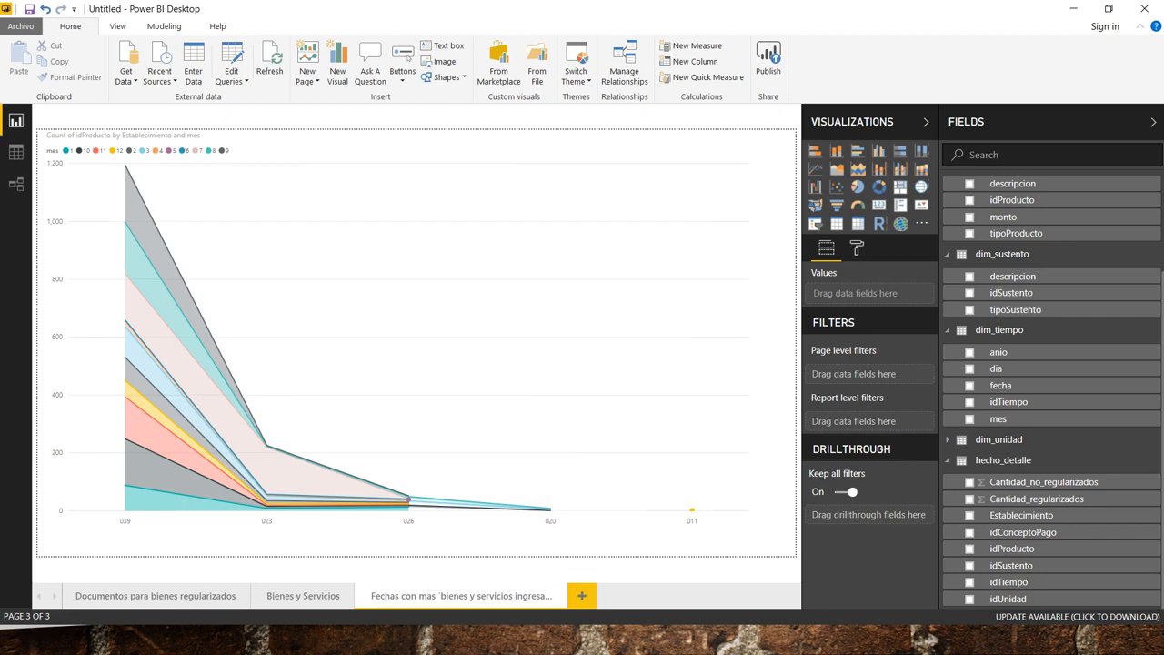
{"action": "mouse_move", "coordinate": [182, 427]}
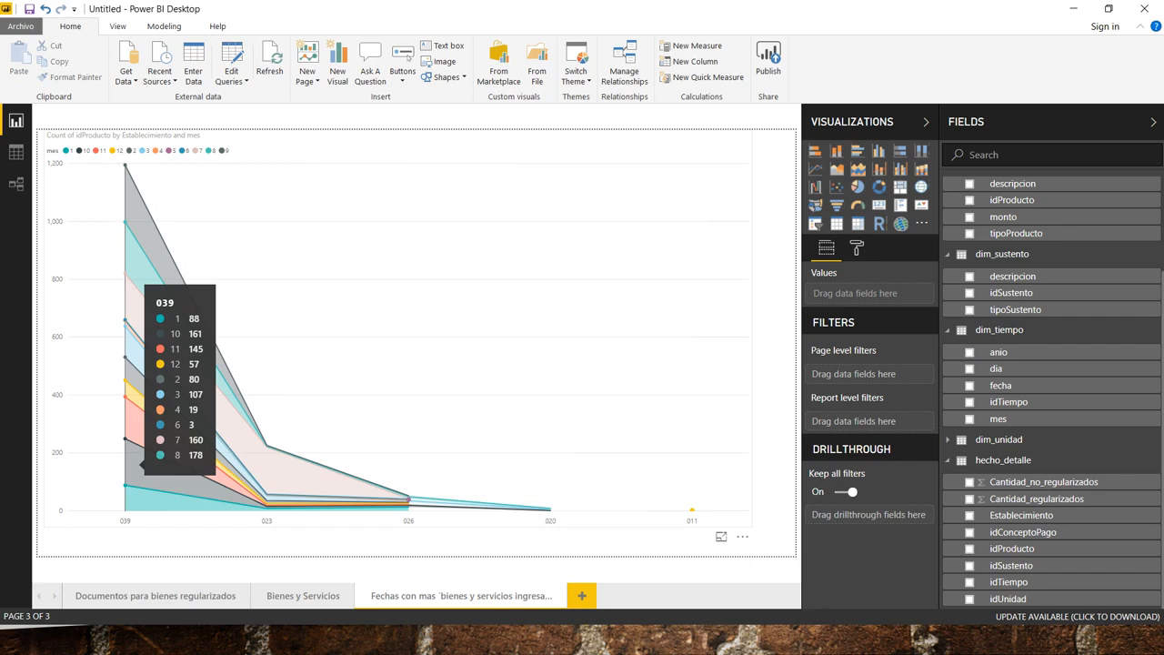
{"action": "mouse_move", "coordinate": [273, 459]}
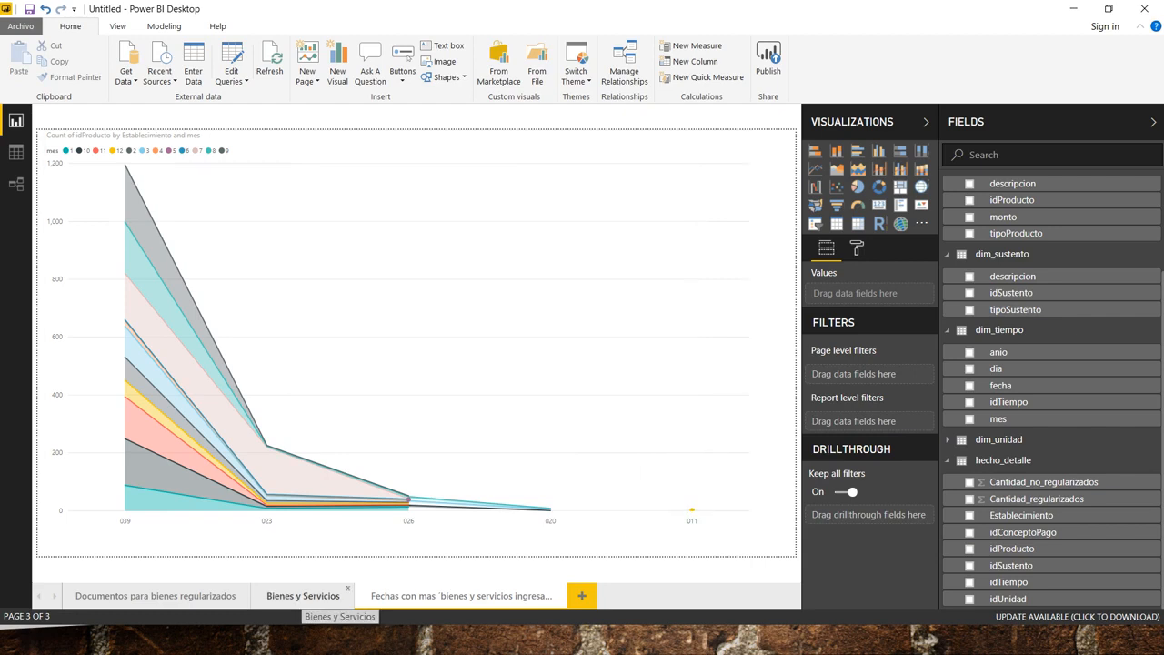
Revisit the other report pages, and select the Establecimiento and mes area chart on "Fechas con mas" to show its field assignments
{"action": "left_click", "coordinate": [302, 596]}
{"action": "left_click", "coordinate": [154, 595]}
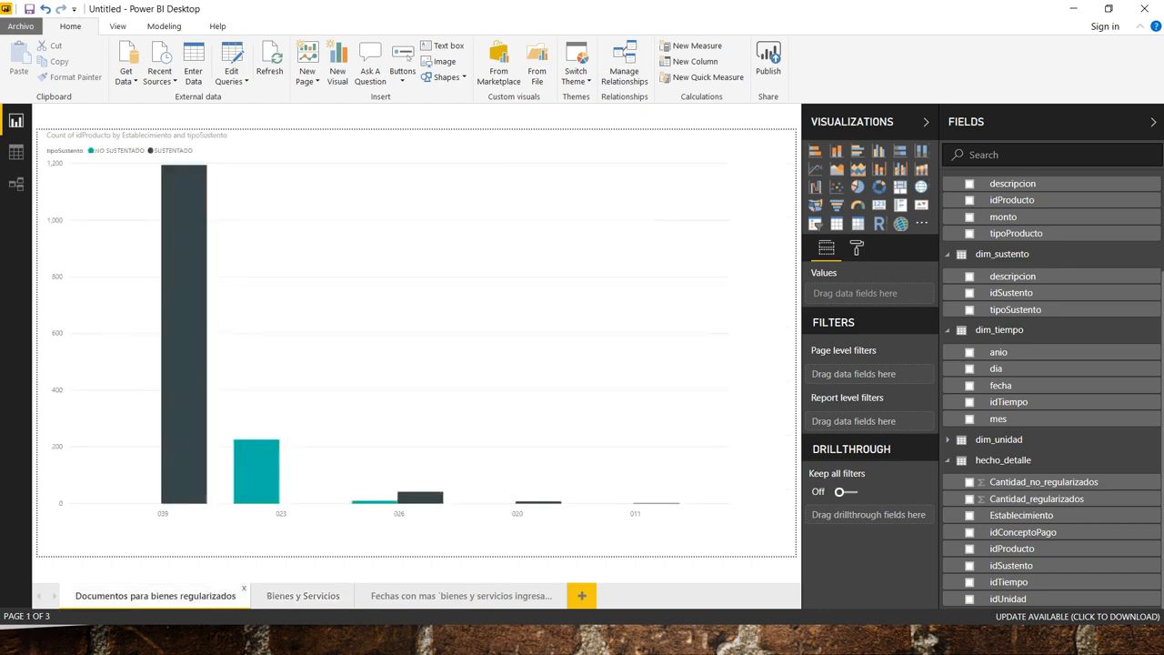
{"action": "left_click", "coordinate": [462, 596]}
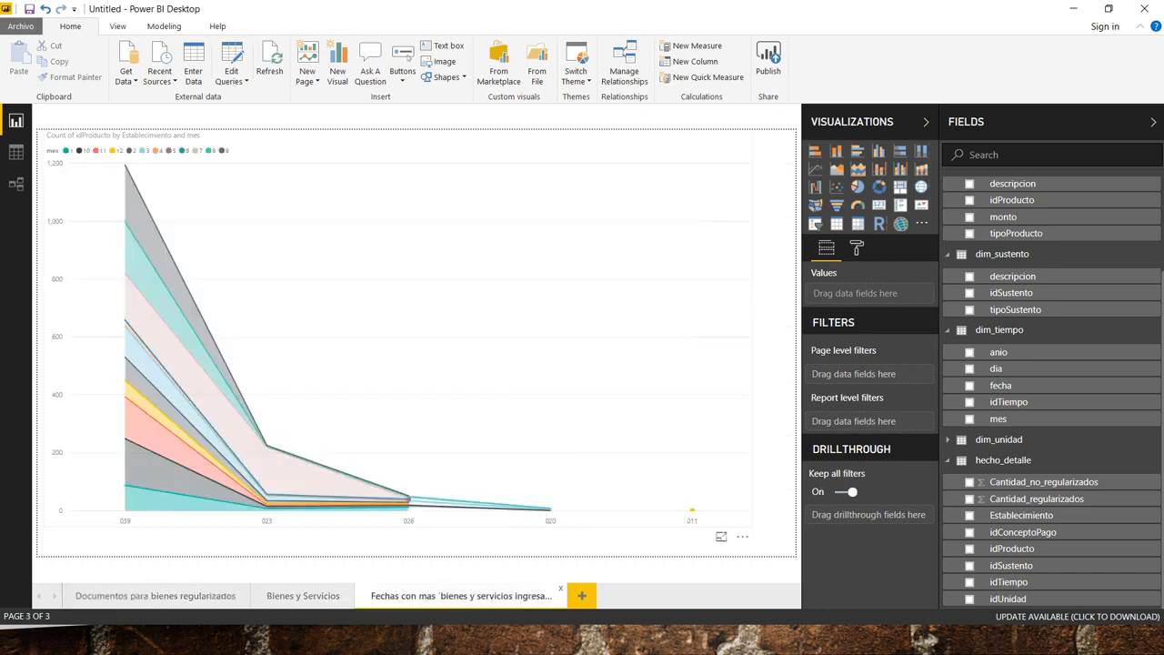
{"action": "left_click", "coordinate": [551, 414]}
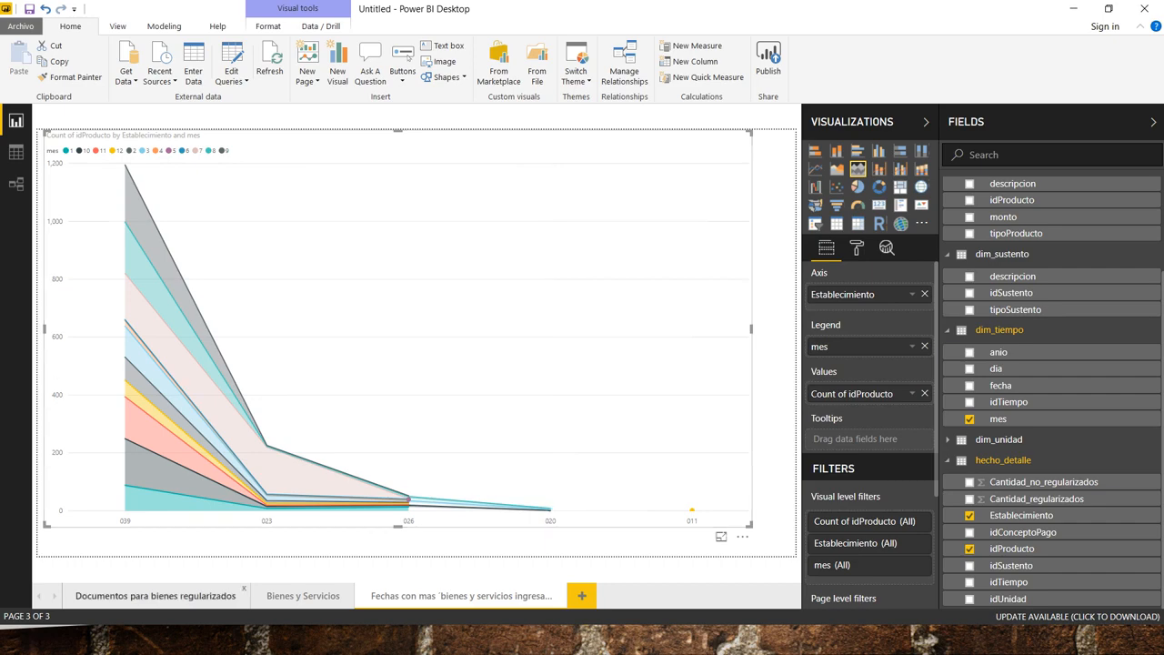
Return to Documentos para bienes regularizados and select its chart to examine the columns for establishments 023 and 026
{"action": "left_click", "coordinate": [155, 596]}
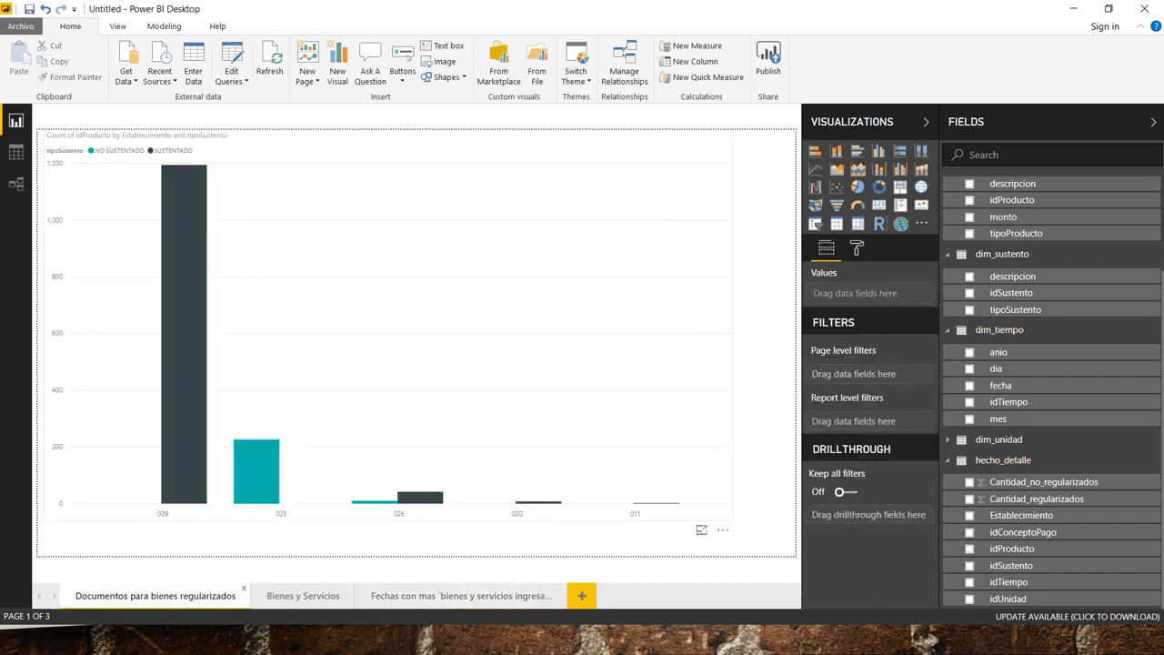
{"action": "left_click", "coordinate": [268, 460]}
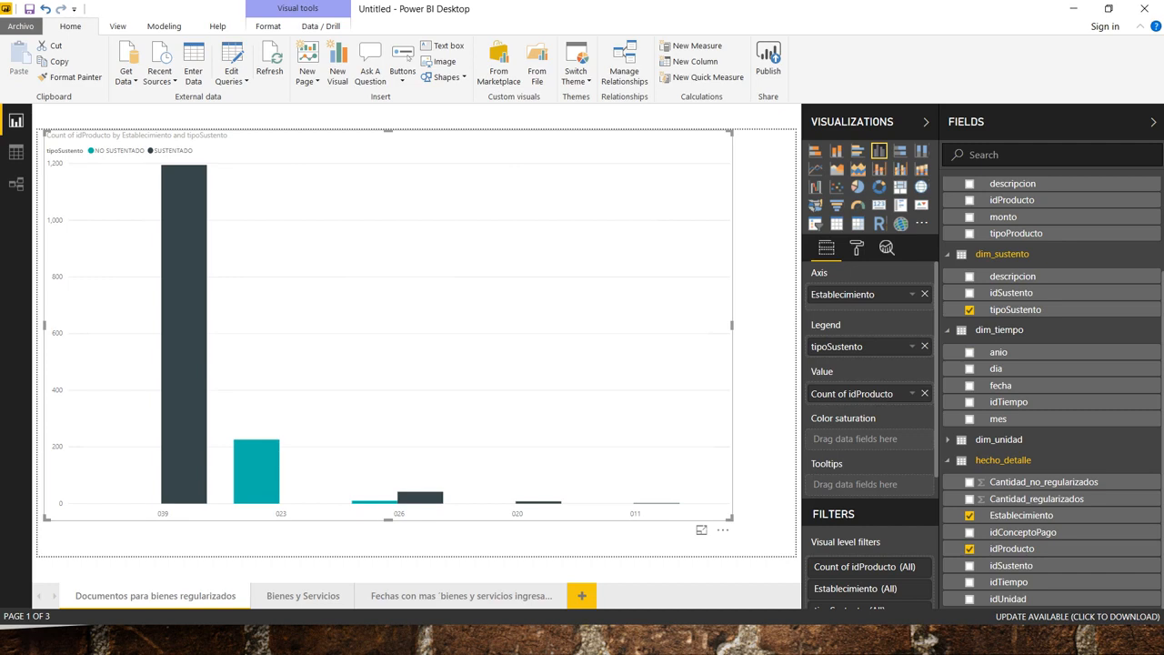
{"action": "mouse_move", "coordinate": [419, 497]}
Switch to the job_datamart_informatica job in Spoon, return briefly to the Power BI report, and show the desktop
{"action": "key", "text": "alt+Tab"}
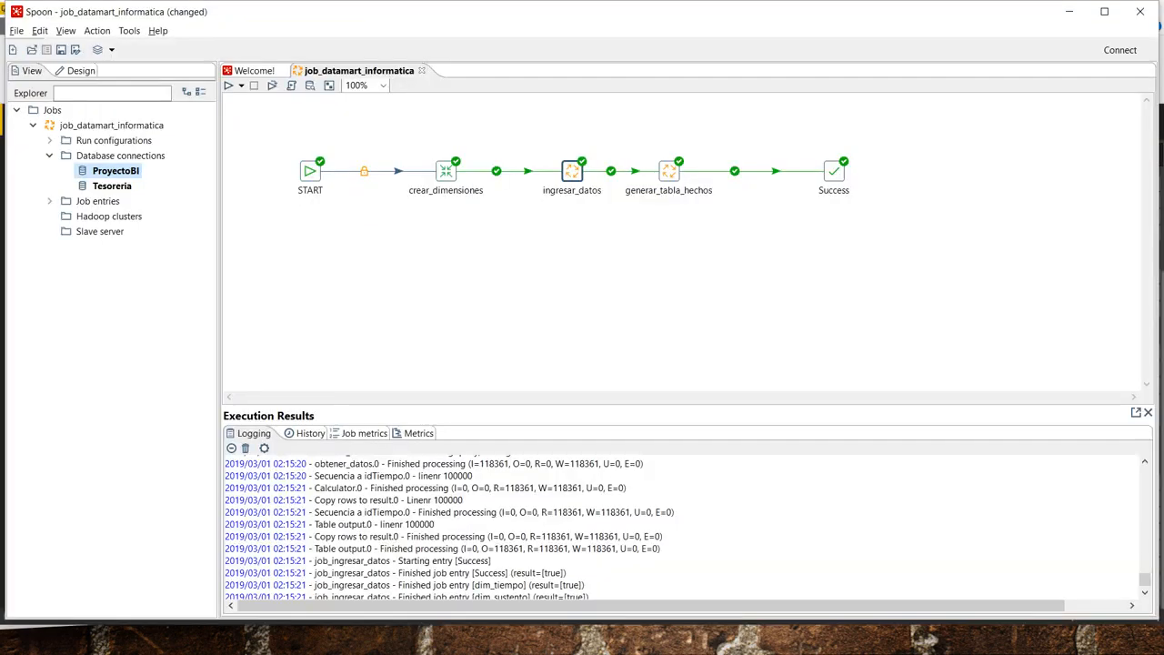
{"action": "key", "text": "alt+Tab"}
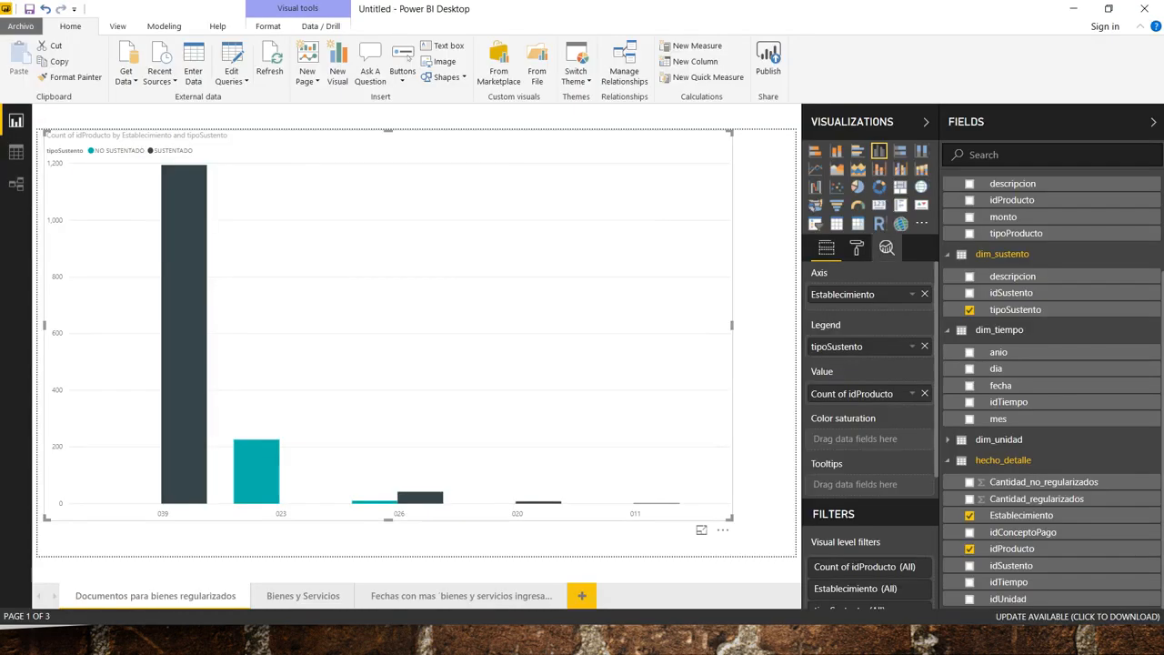
{"action": "key", "text": "alt+Tab"}
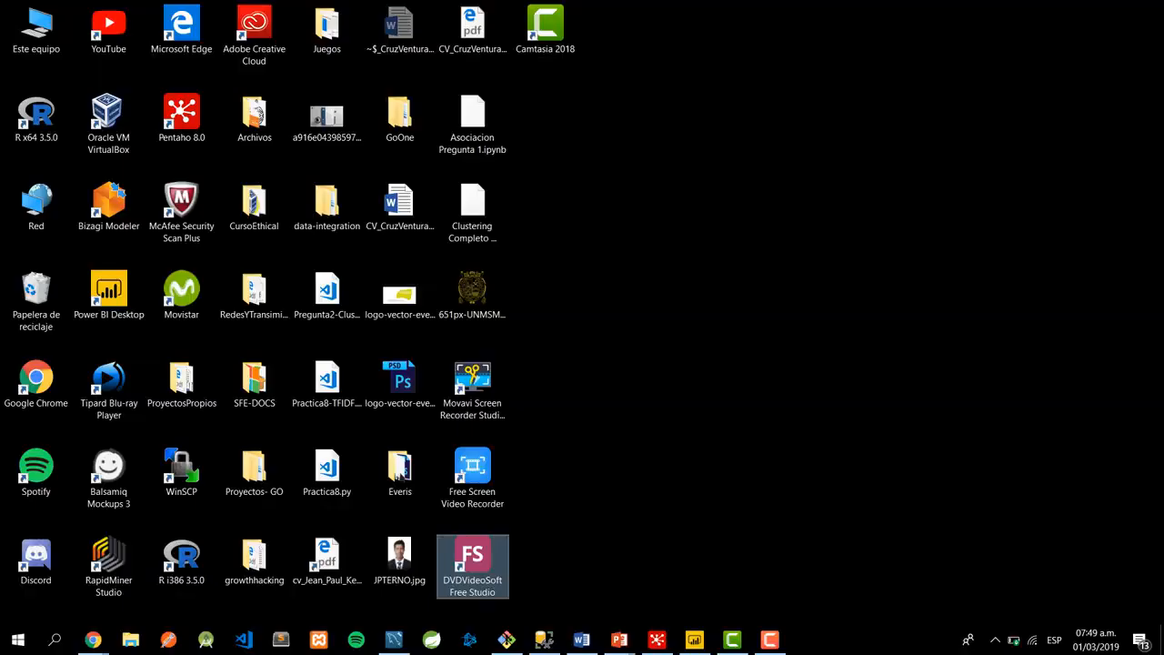